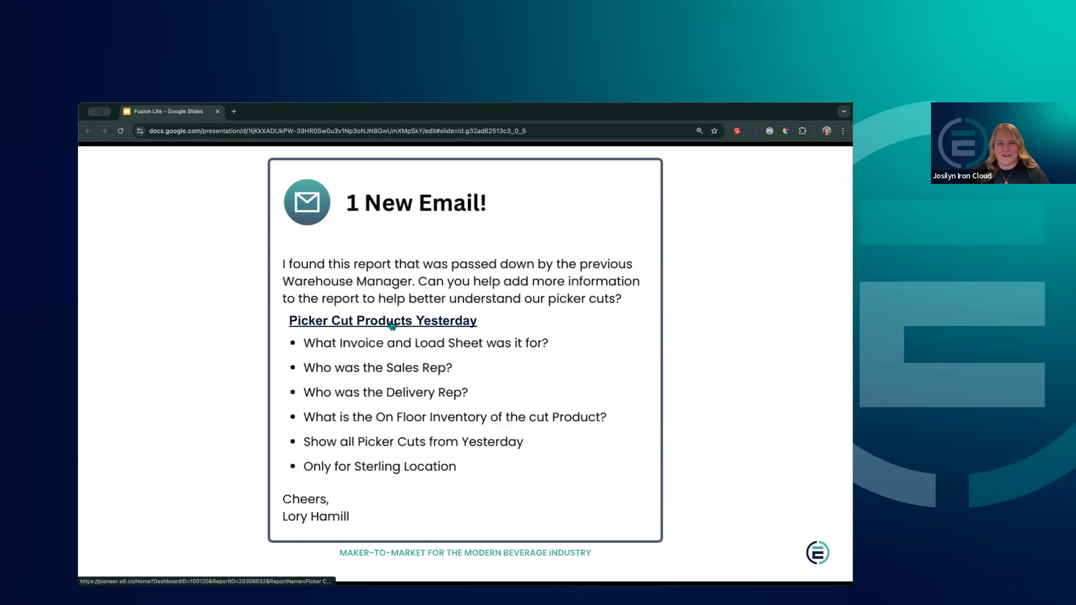
Open the linked Picker Cut Products Today report in a new tab and zoom the page in three steps
click(426, 324)
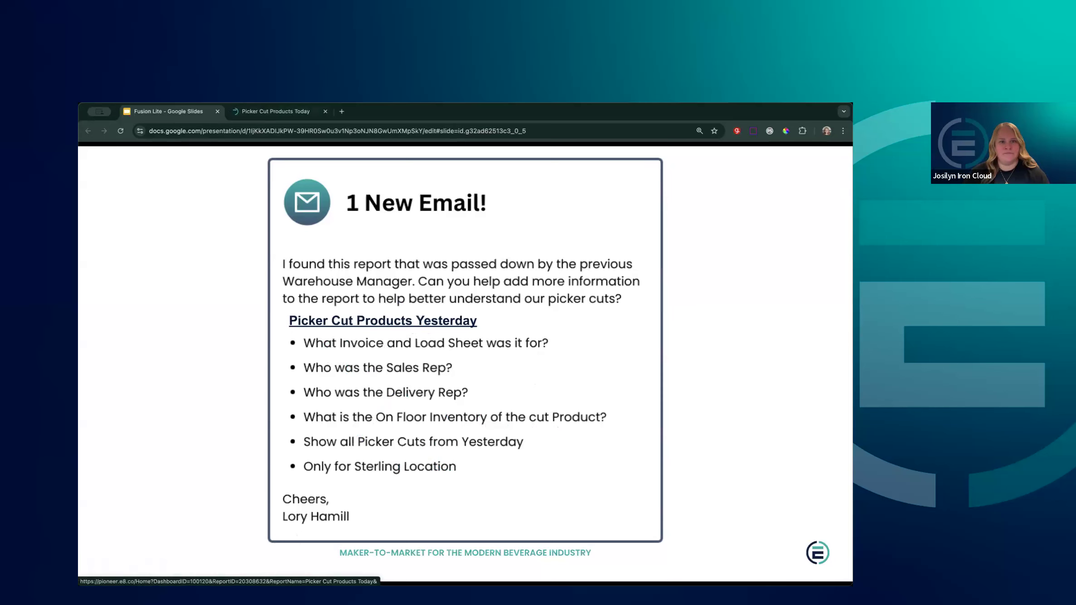
click(292, 113)
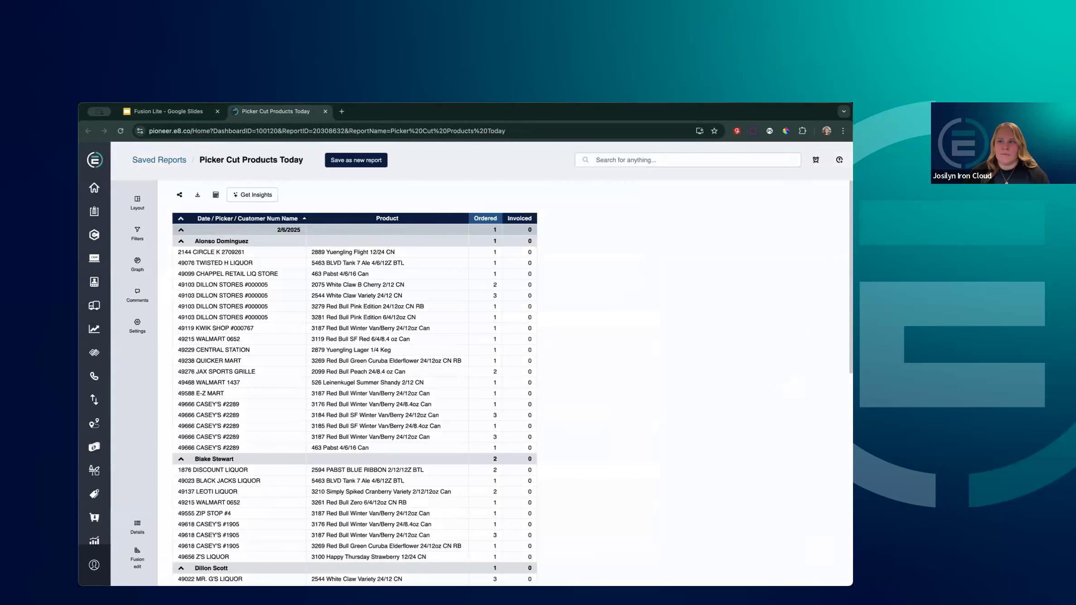
click(843, 131)
click(818, 313)
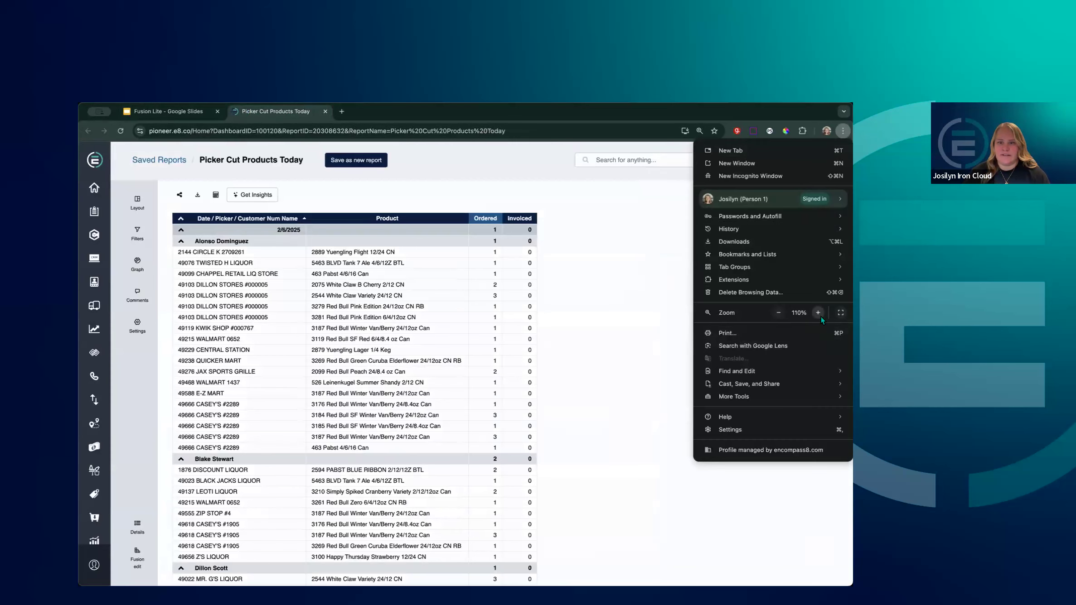
click(818, 313)
click(818, 313)
key(Escape)
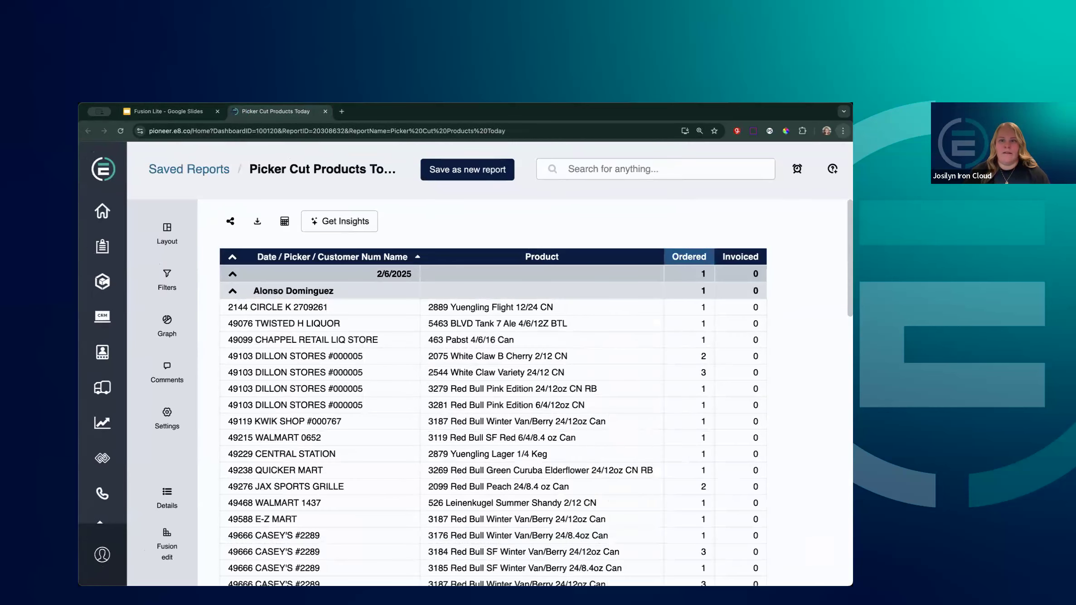
Scroll through the report's 2/6/2025 picker cuts with customer, product, ordered and invoiced quantities
scroll(755, 331, down, 10)
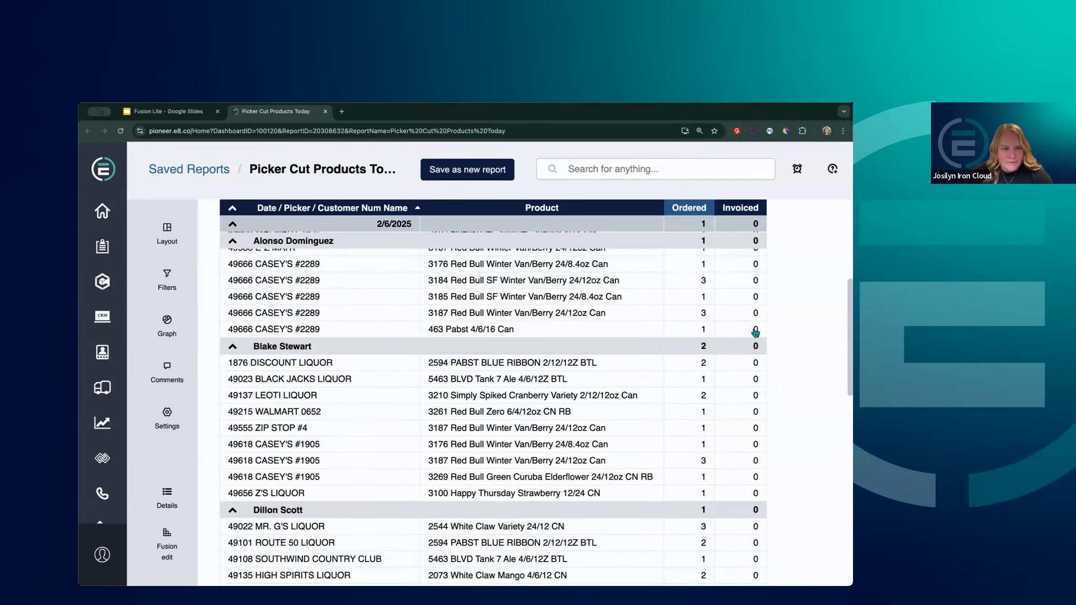
scroll(755, 334, down, 15)
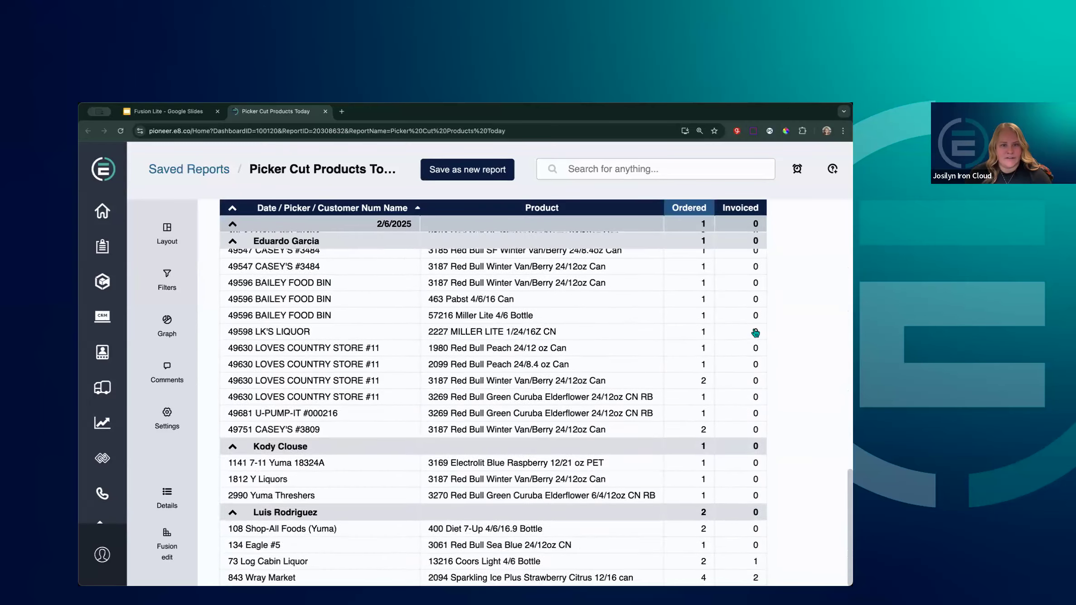
scroll(755, 333, up, 12)
scroll(754, 333, up, 10)
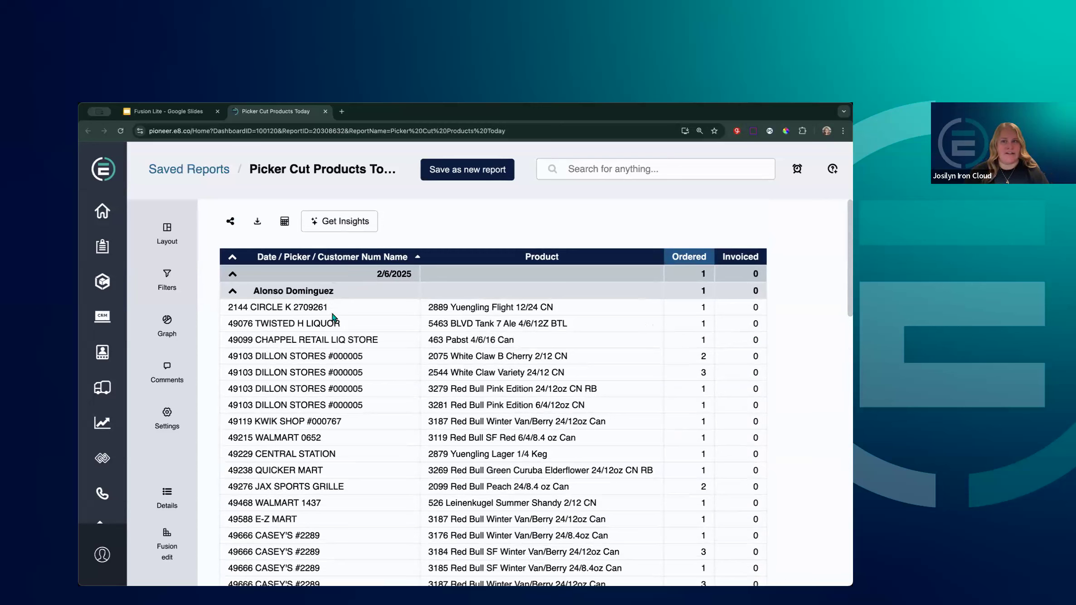
Collapse all groups, then expand 2/6/2025 and the first picker to show cuts like 2889 Yuengling Flight
click(233, 258)
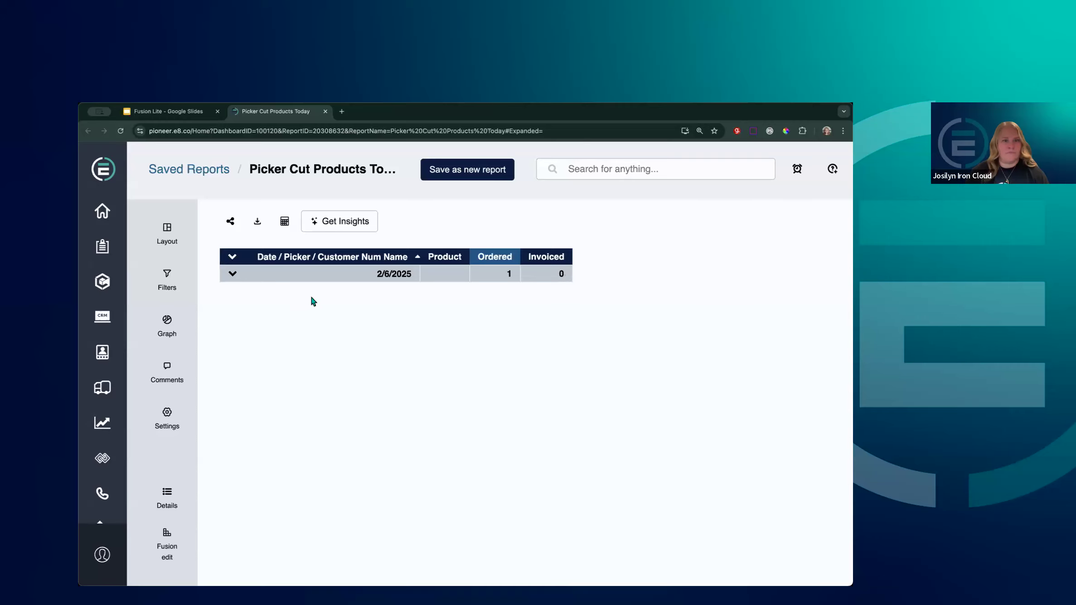
click(232, 275)
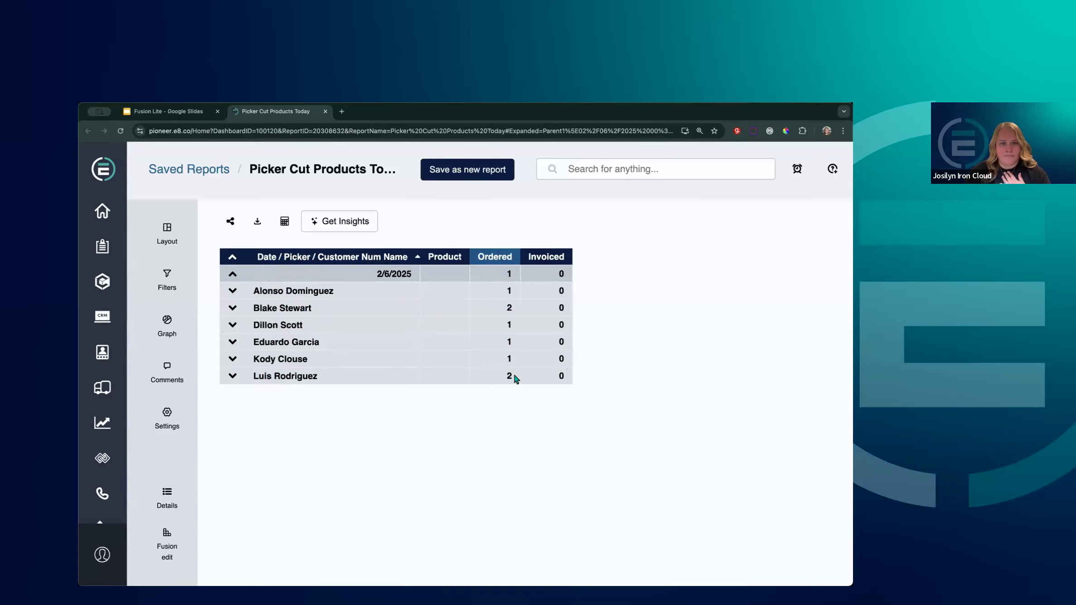
click(233, 292)
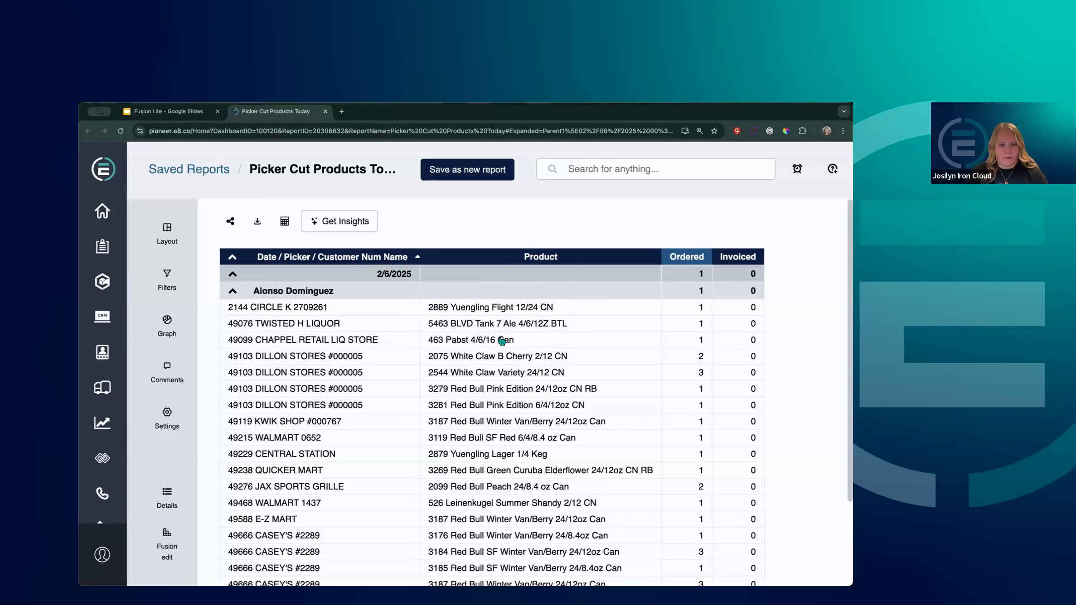
scroll(474, 395, down, 1)
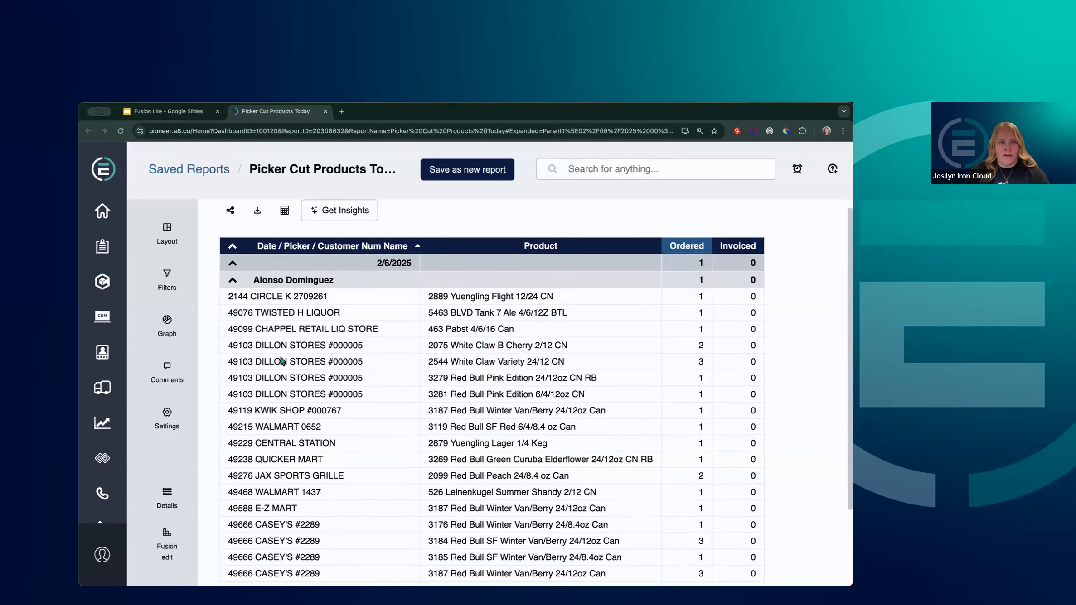
Open the report in Fusion Edit at 125% zoom and review its Date, Picker and Customer/Product groupings
click(168, 550)
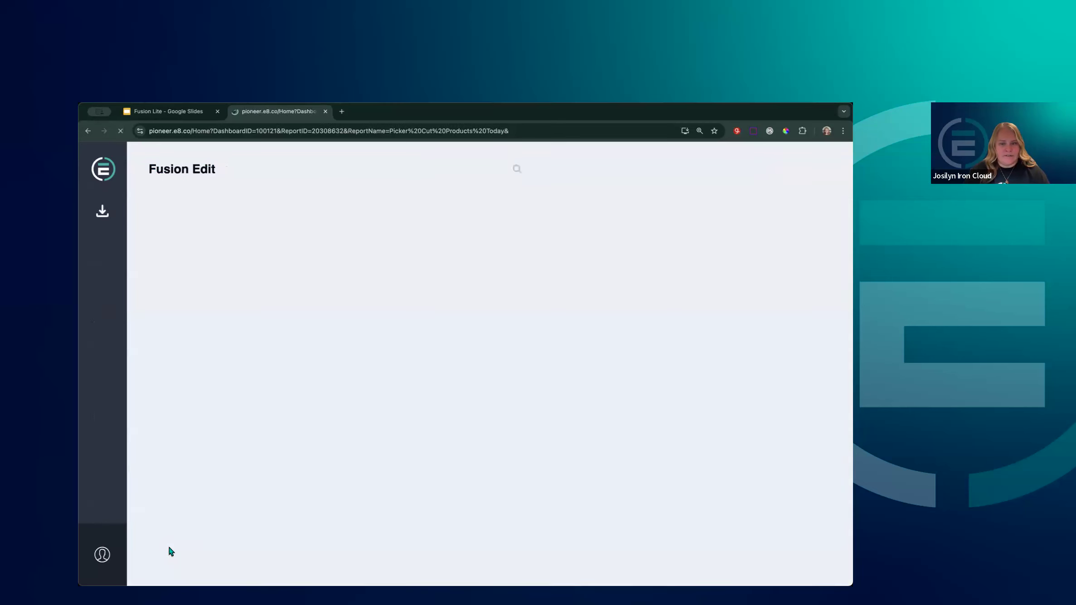
scroll(408, 407, down, 5)
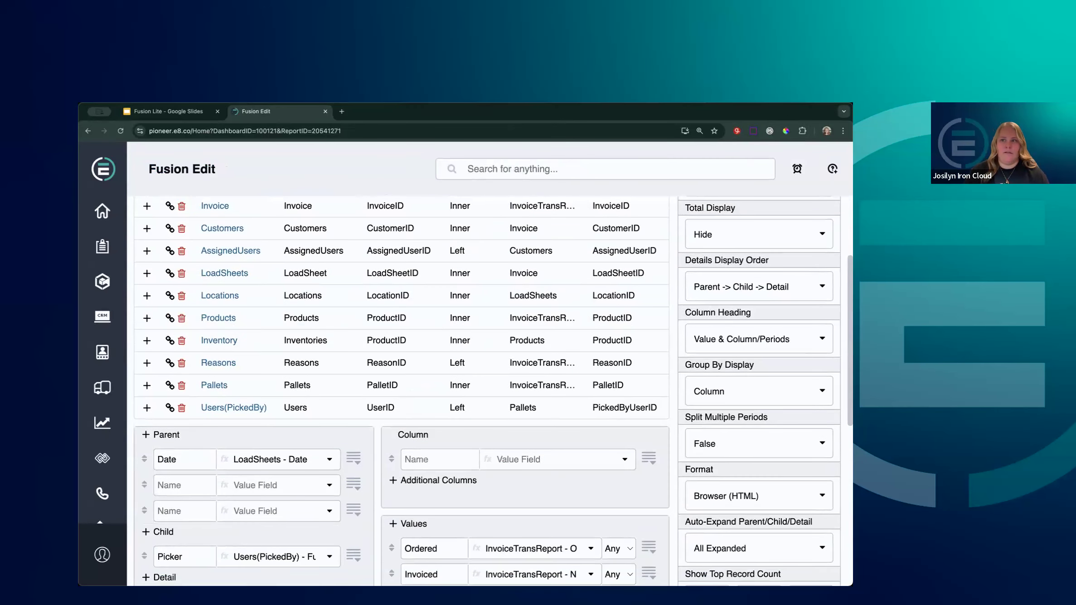
click(843, 131)
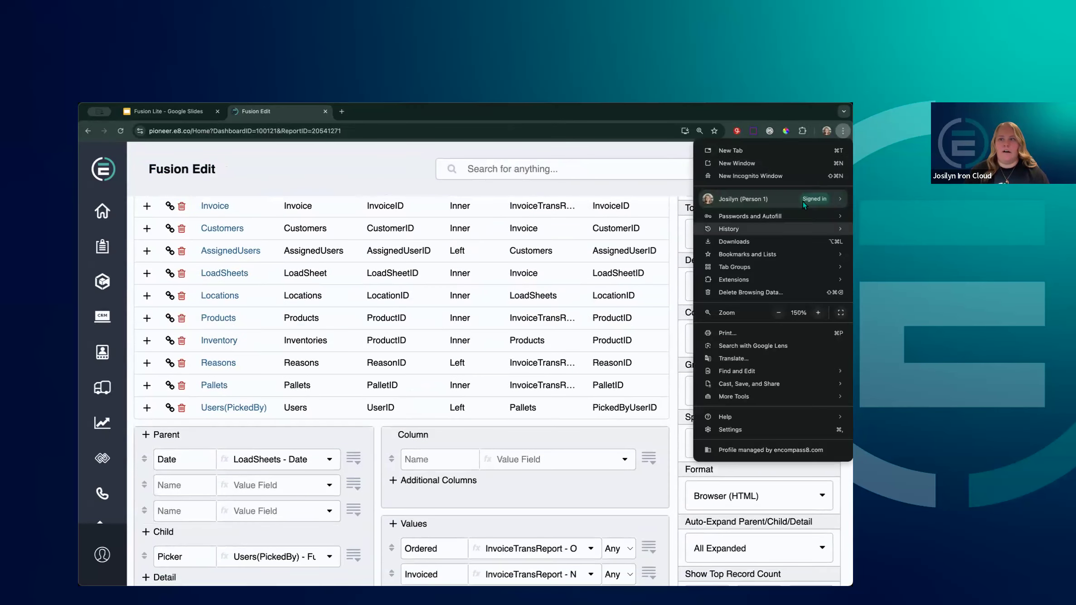
click(779, 312)
click(518, 183)
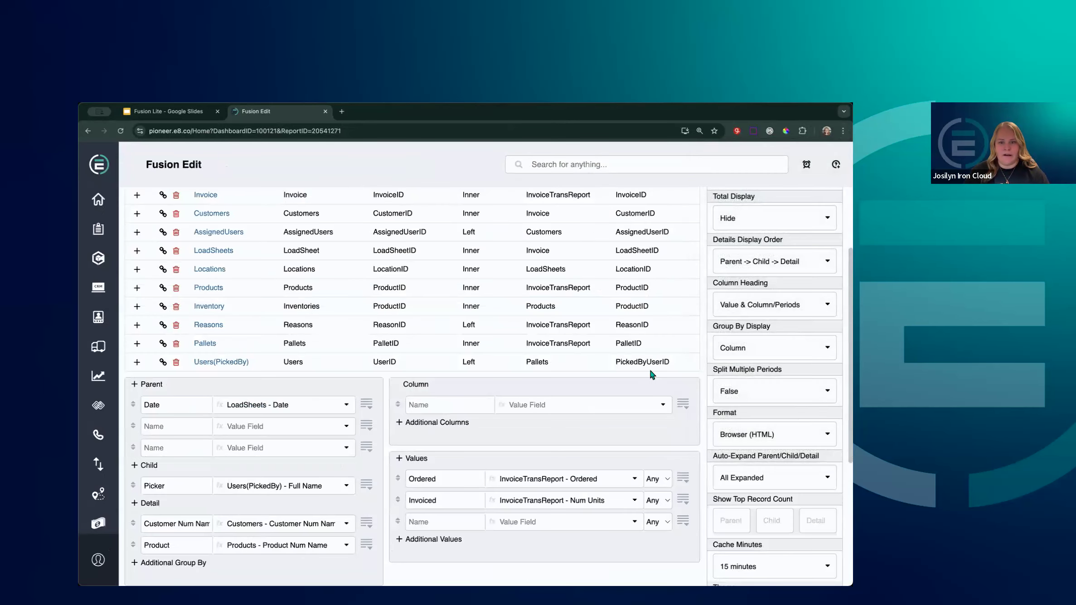
scroll(651, 378, up, 4)
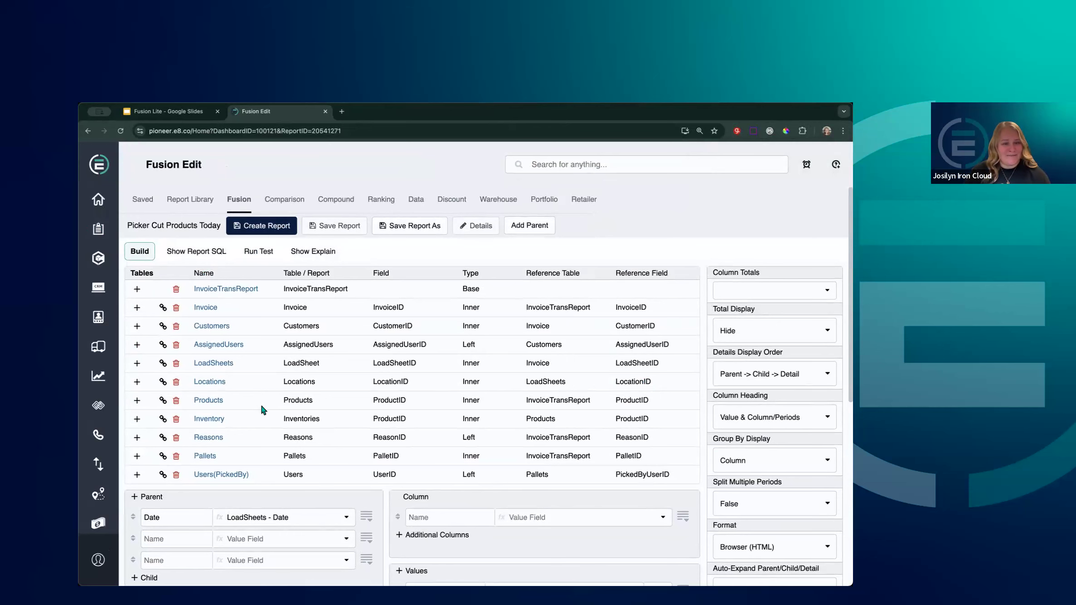
scroll(260, 403, down, 2)
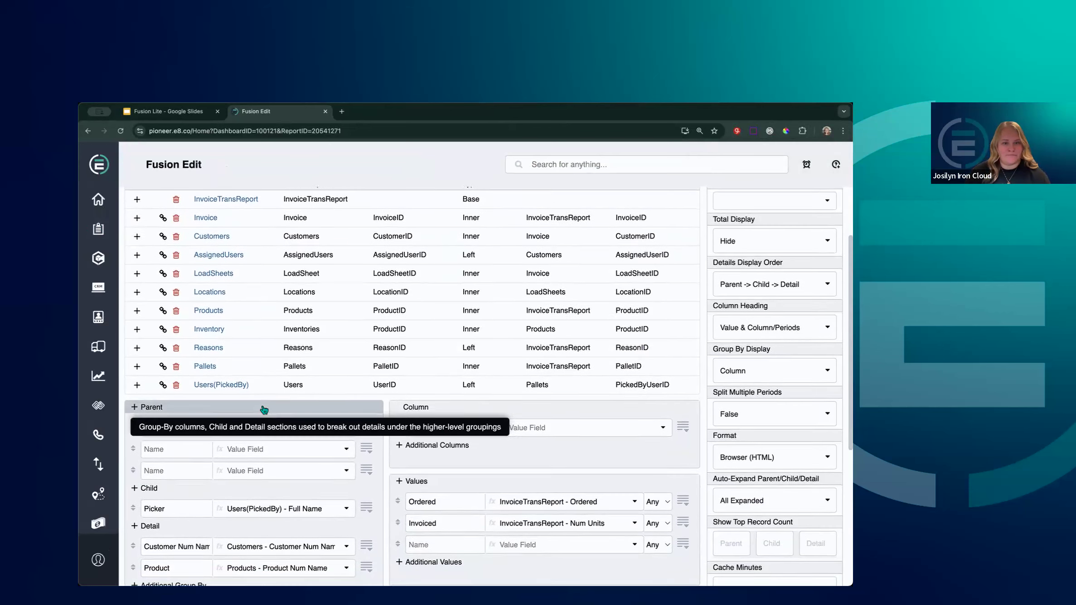
scroll(264, 410, down, 2)
scroll(380, 437, down, 2)
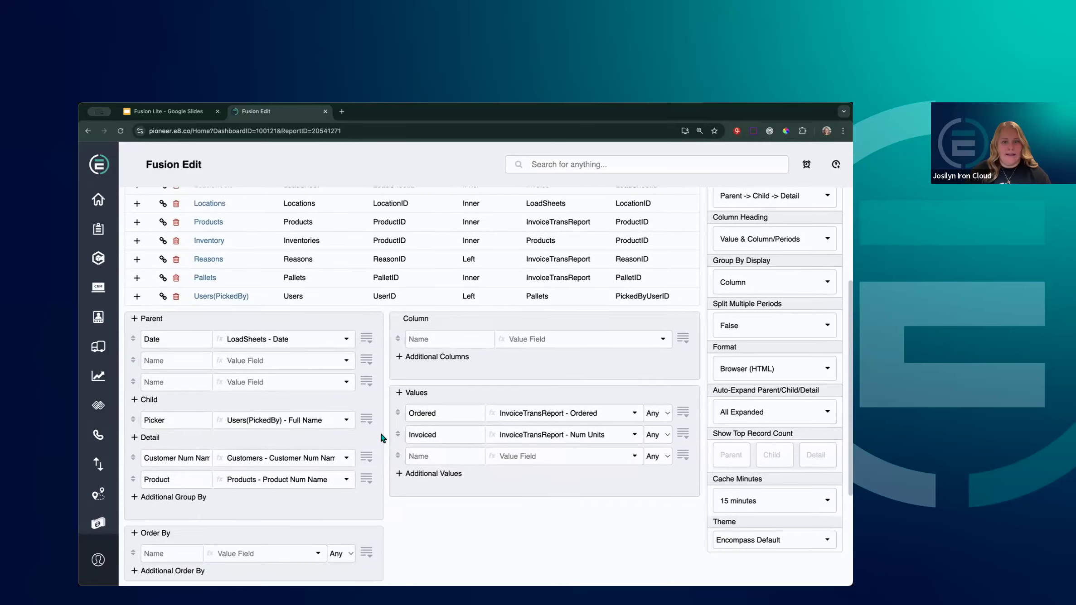
scroll(382, 438, down, 1)
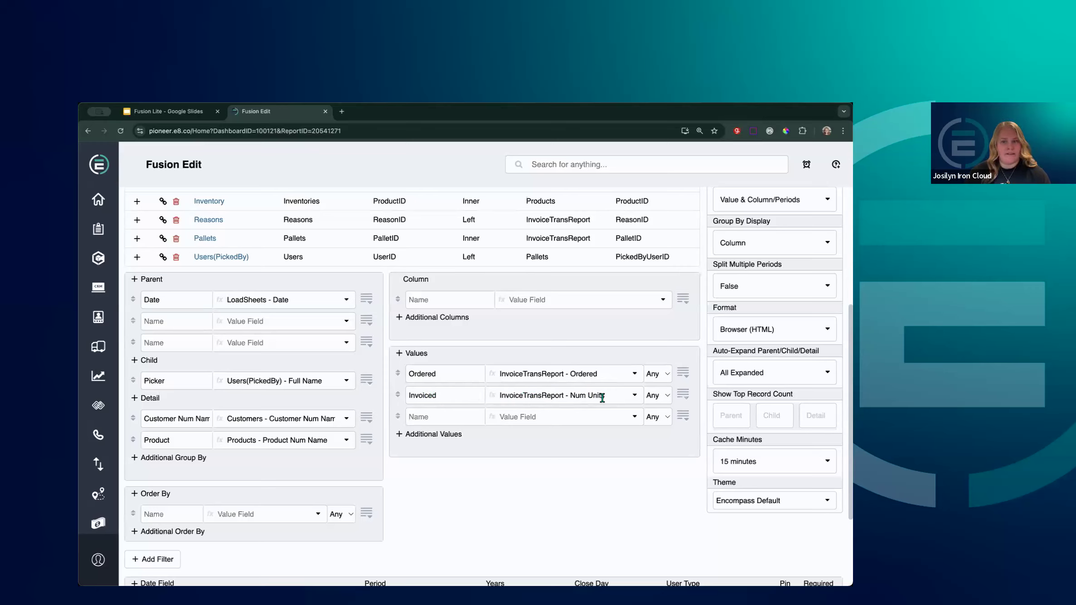
double_click(449, 394)
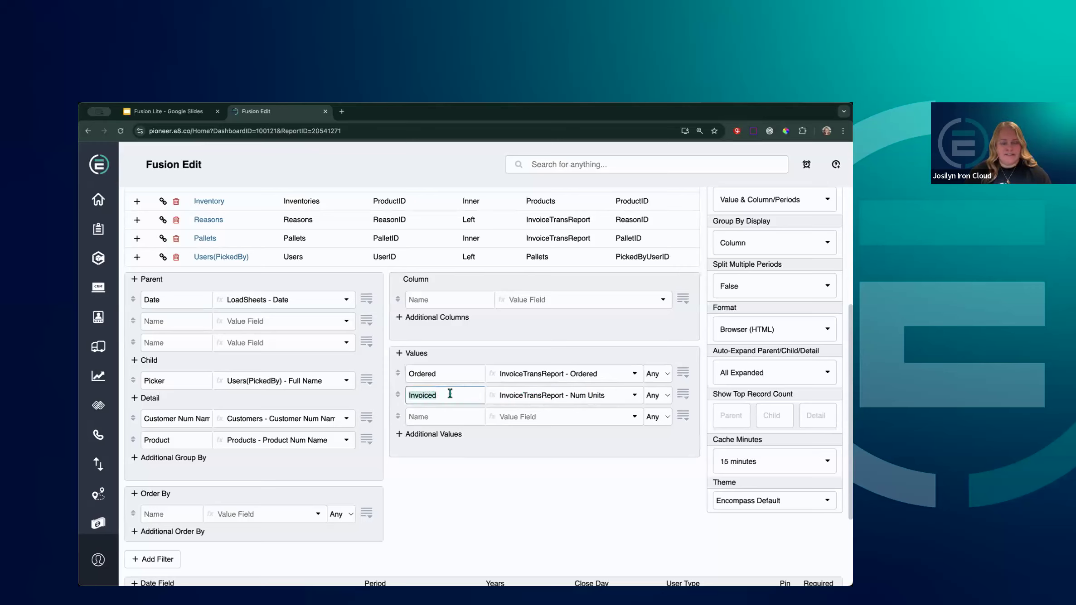
key(BackSpace)
text(Bought)
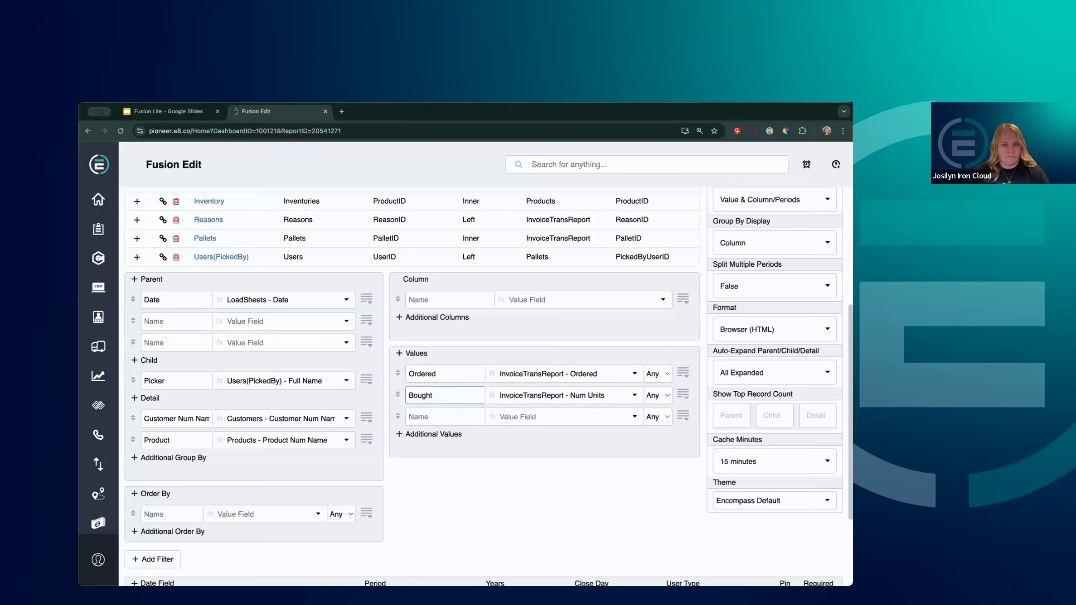
click(426, 419)
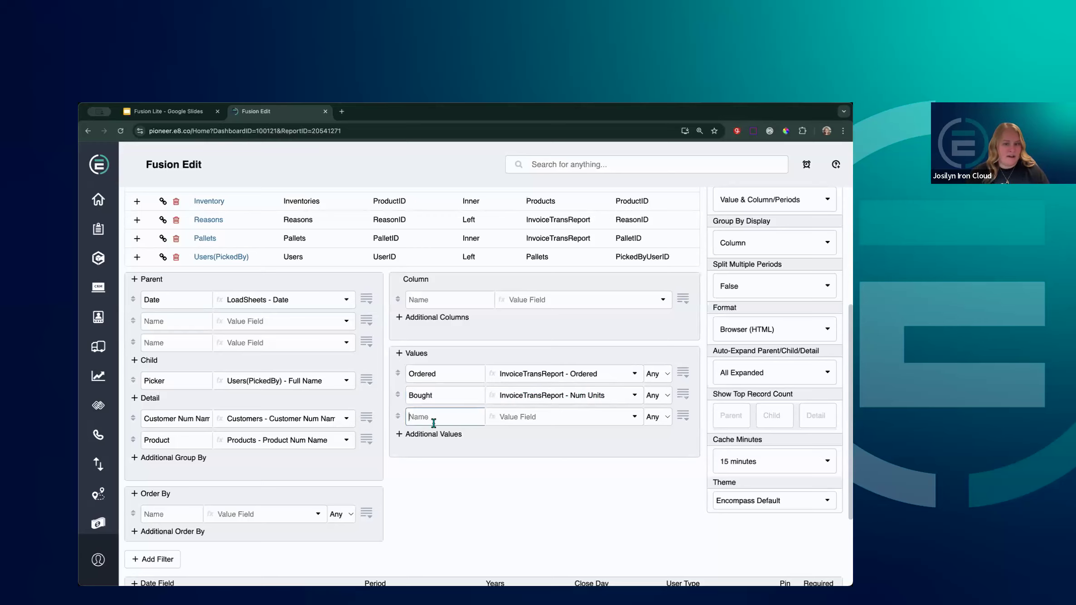
double_click(446, 398)
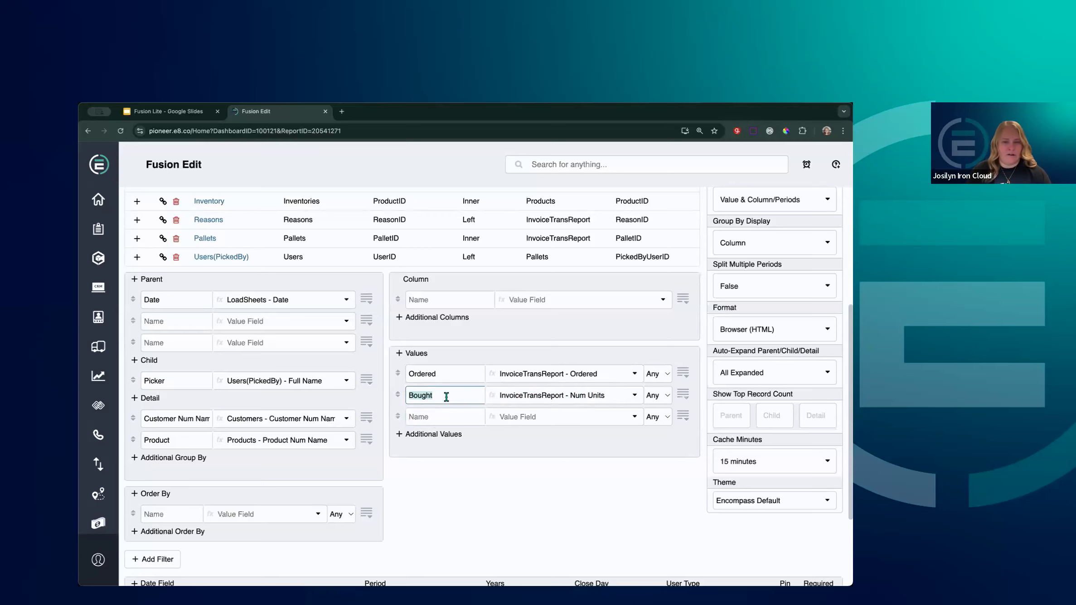
text(Invoiced)
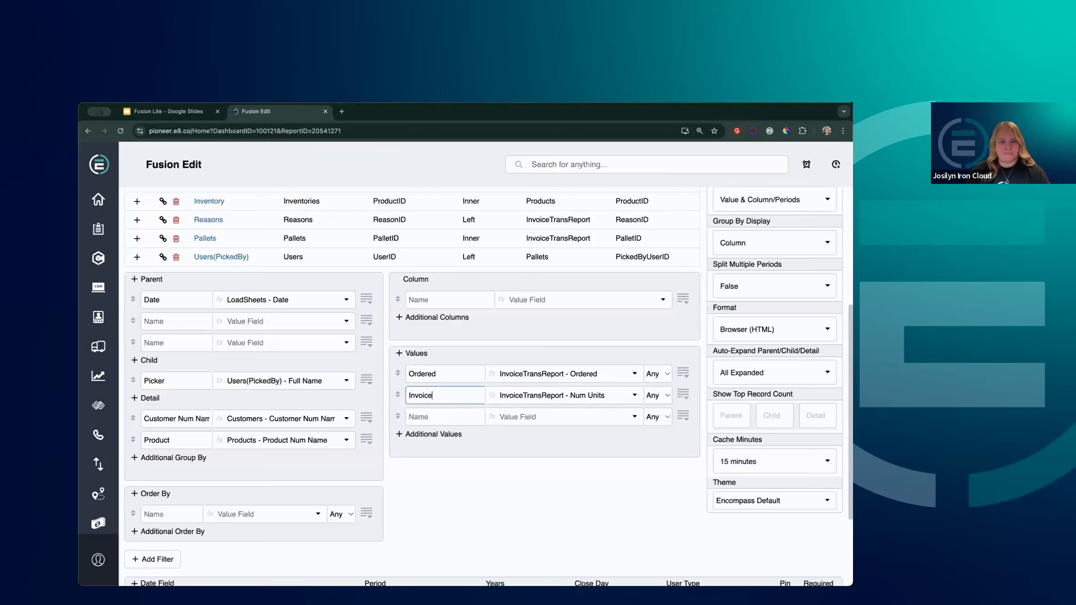
click(508, 485)
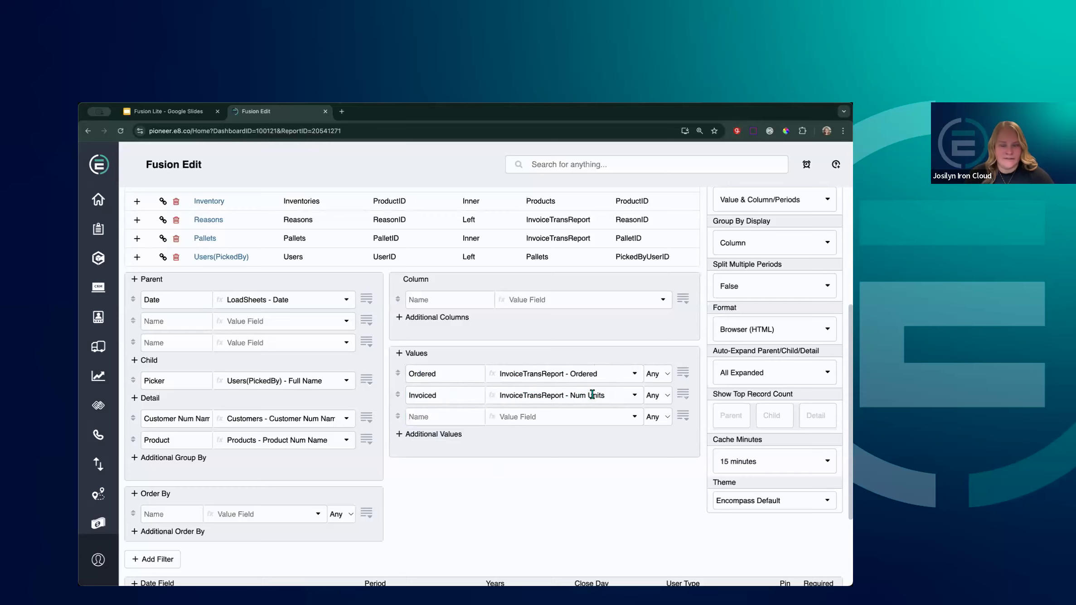
scroll(548, 471, down, 3)
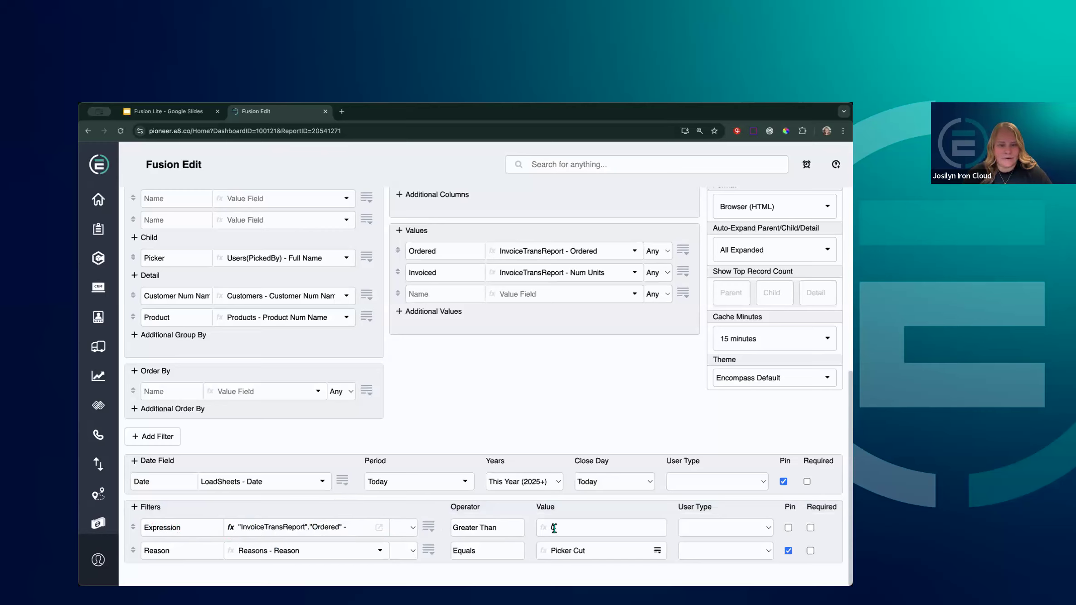
Review the first filter's expression unchanged, then bring up the slide with the manager's 1 New Email! request
click(378, 528)
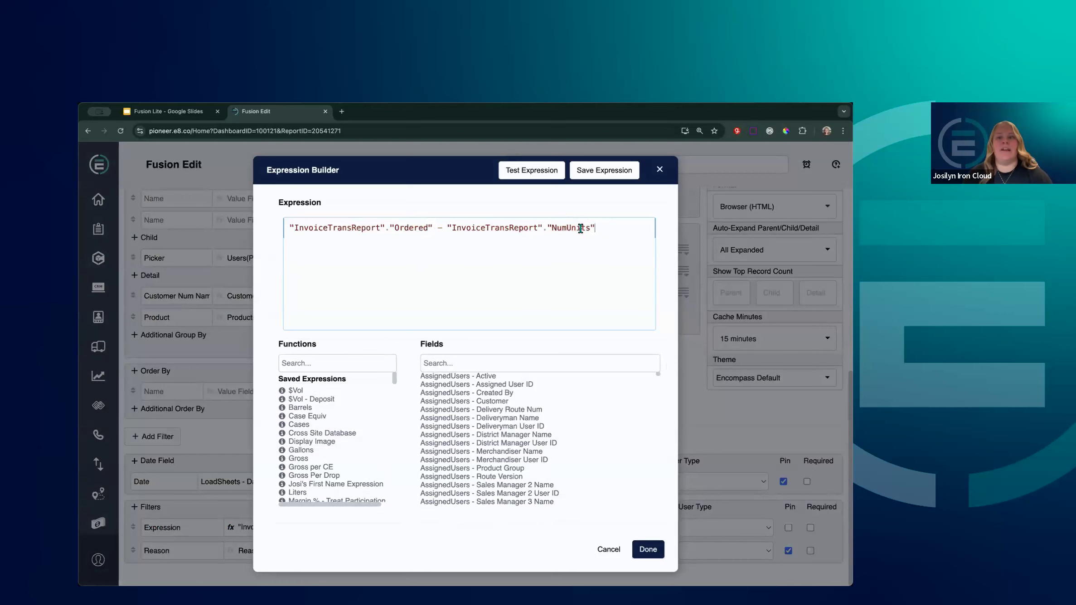
click(647, 550)
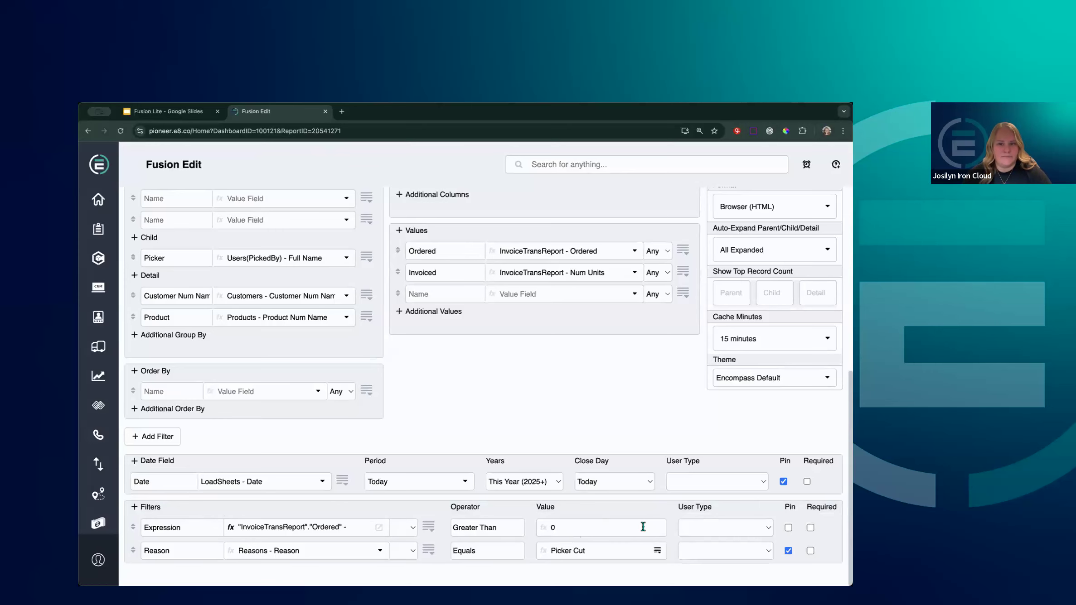
scroll(647, 530, up, 1)
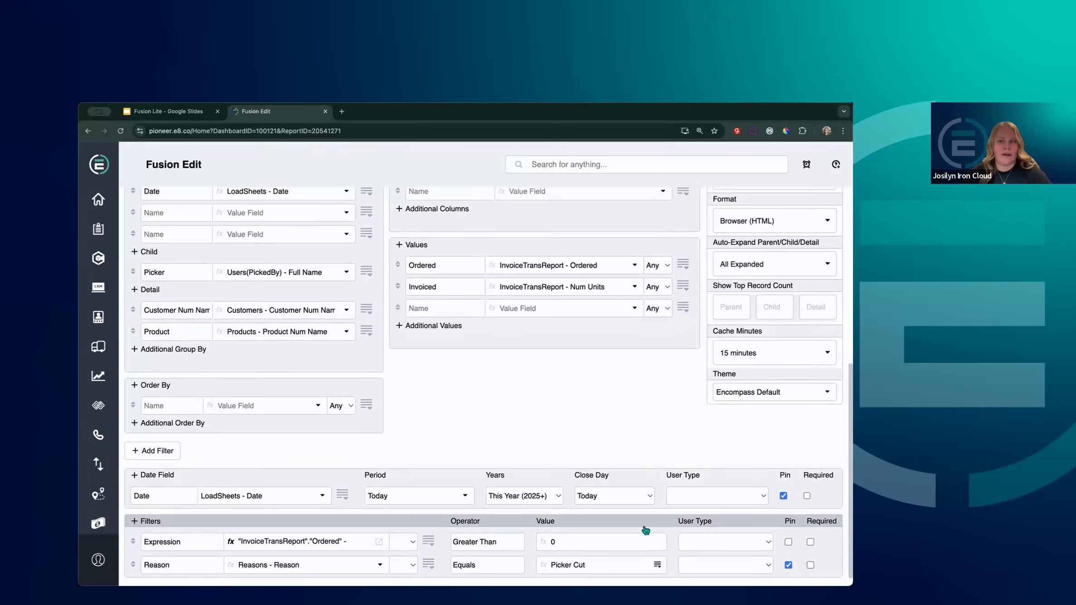
scroll(645, 530, up, 6)
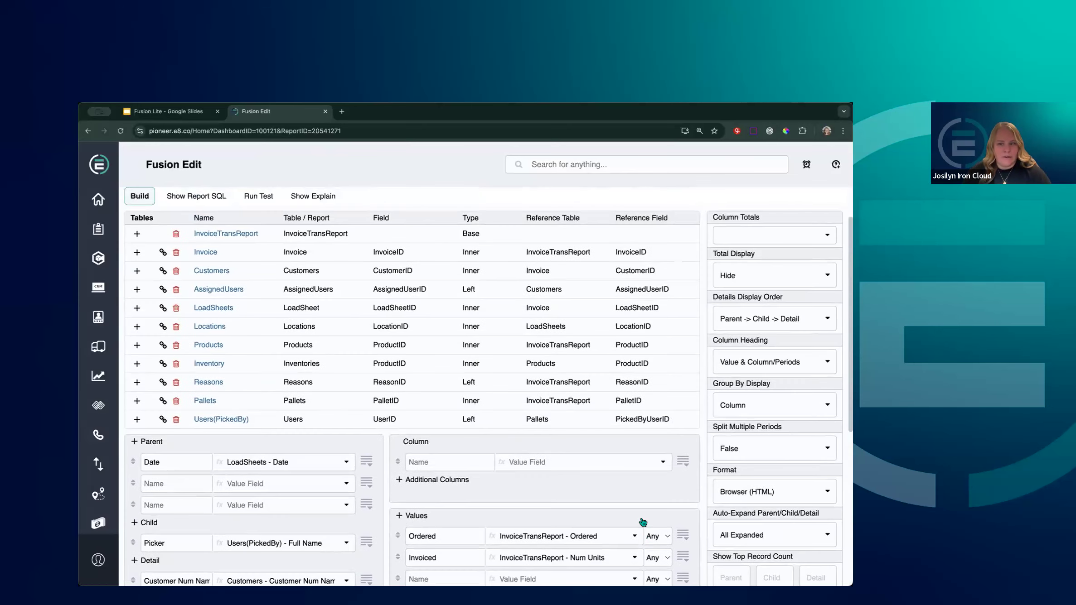
scroll(644, 521, down, 2)
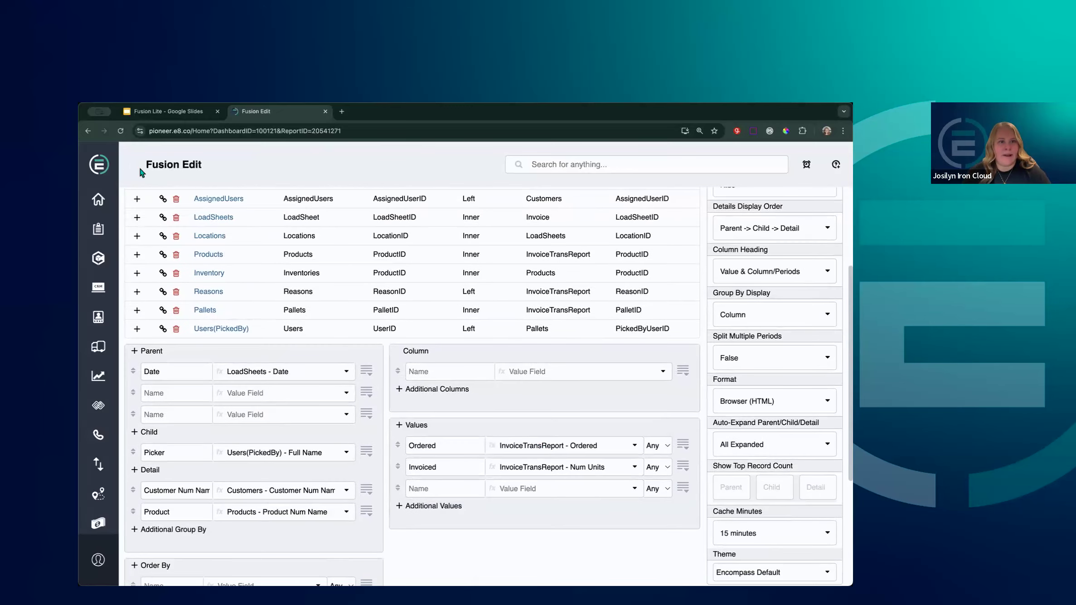
click(175, 110)
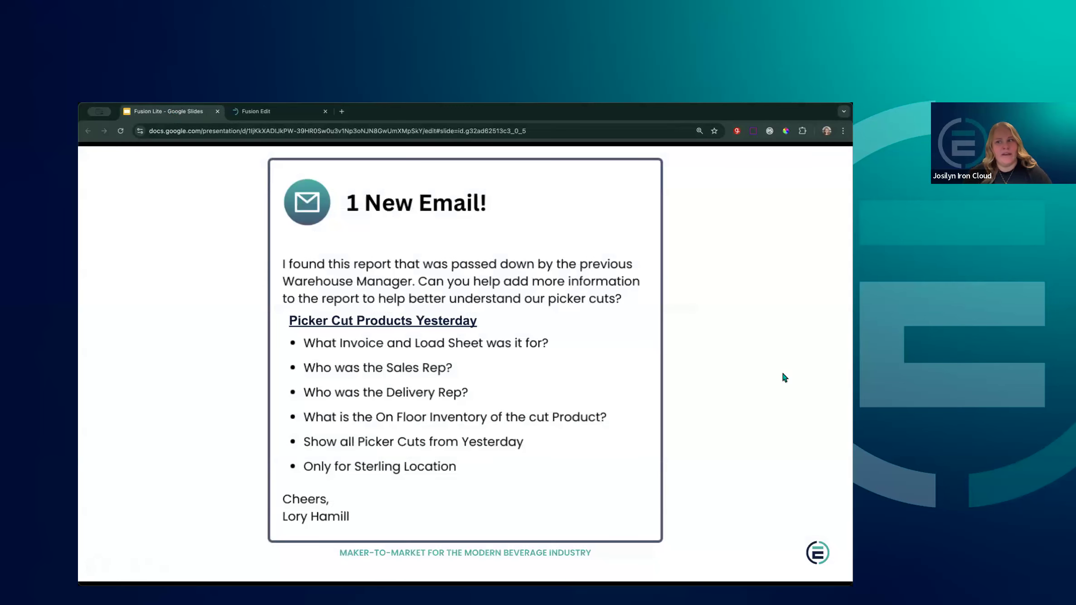
Advance to the Demo slide's six requirements, then return to the report builder's date and filter settings
key(Right)
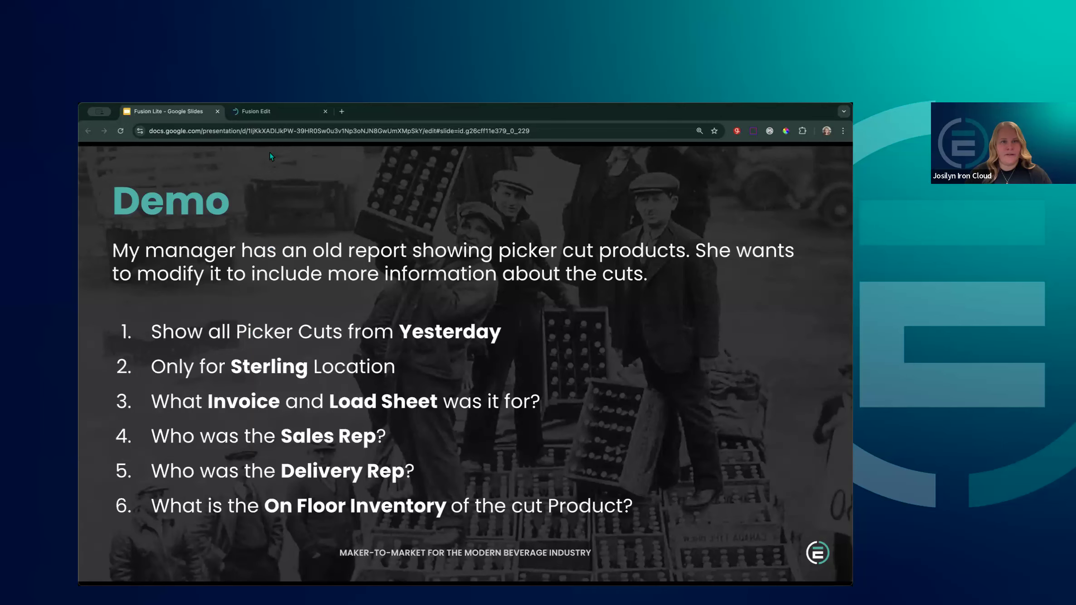
click(256, 112)
scroll(478, 361, down, 4)
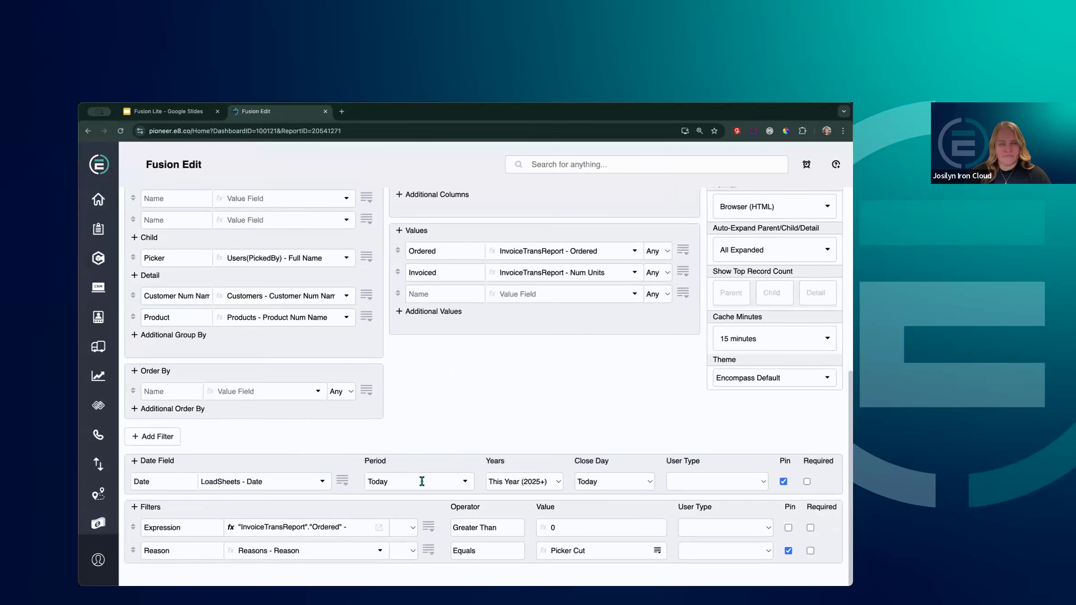
Change the date period from Today to Yesterday and add an empty third filter row
click(465, 484)
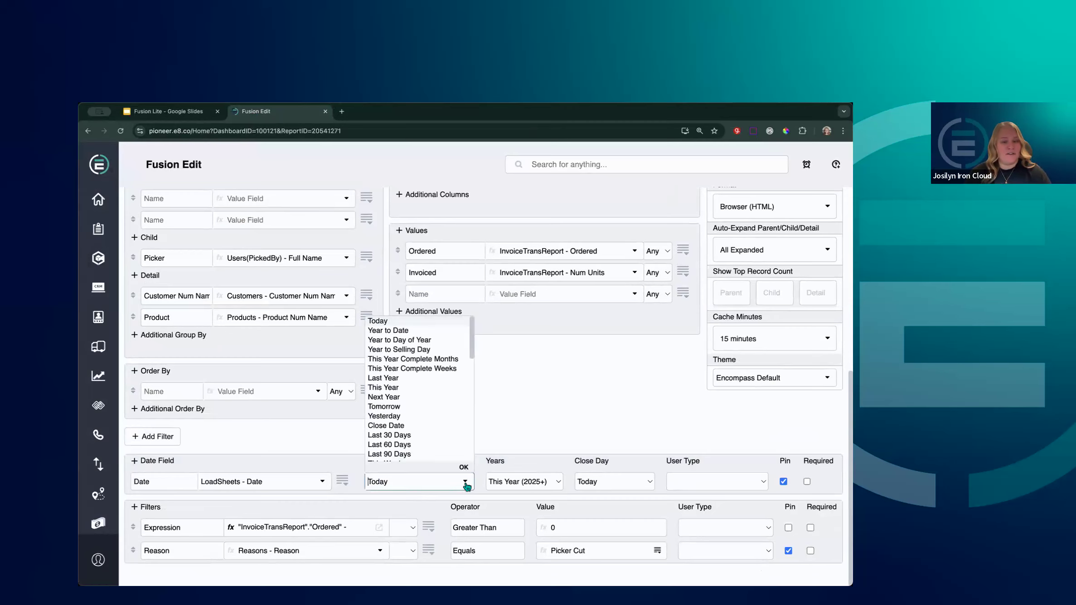
click(414, 415)
click(534, 378)
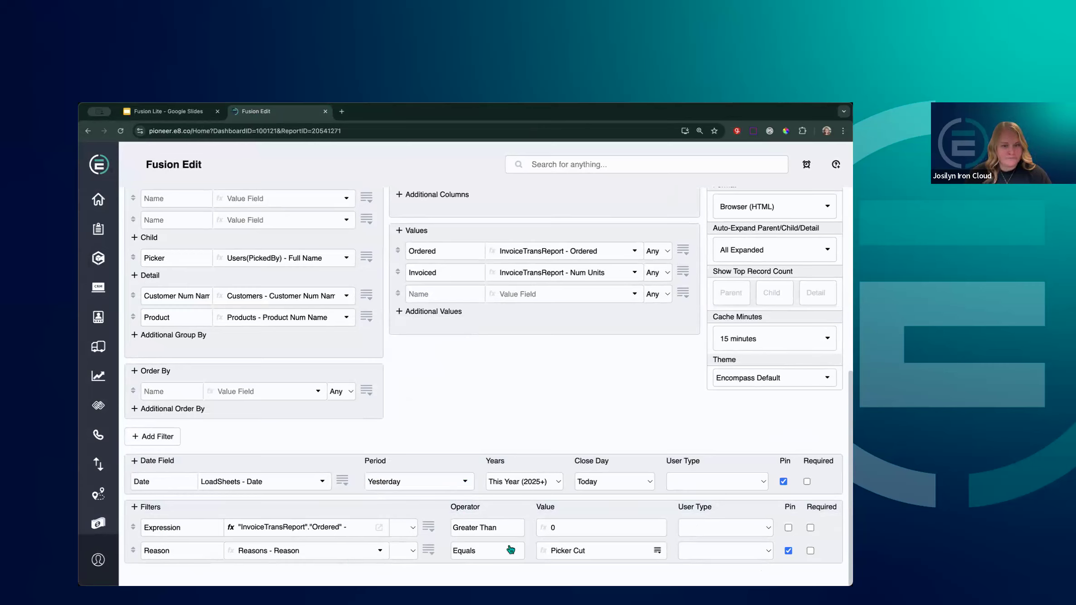
click(145, 509)
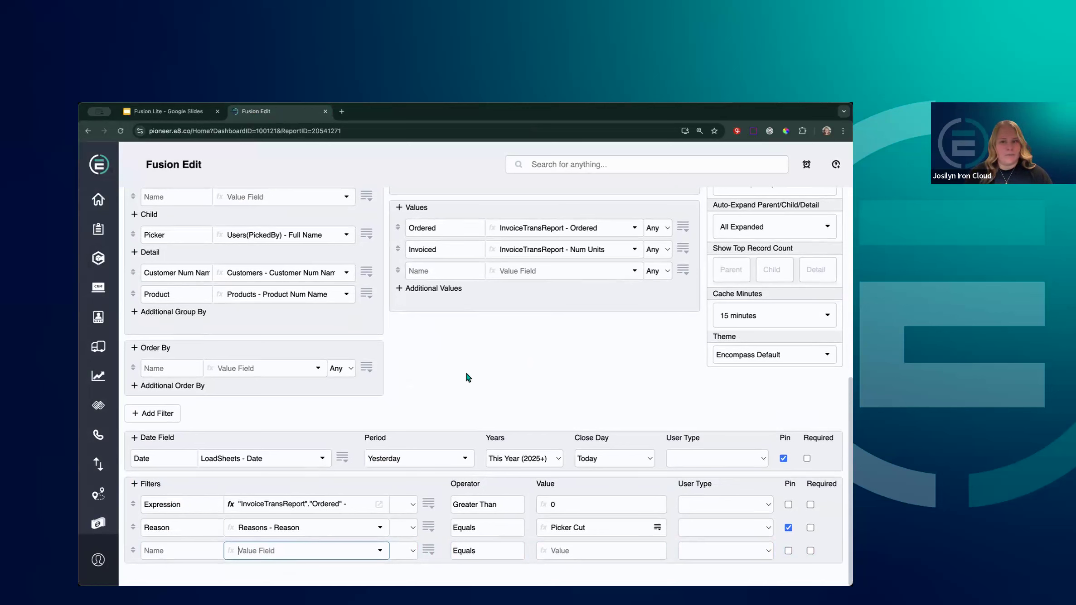
Set the new filter's field to Locations - Location
text(location)
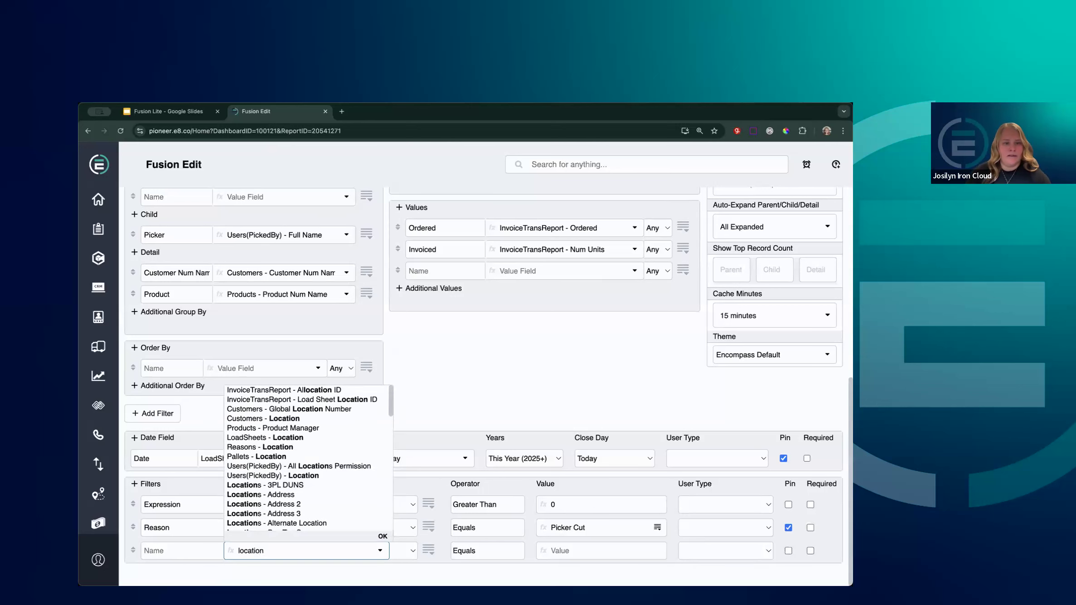
scroll(354, 448, down, 2)
scroll(355, 450, down, 10)
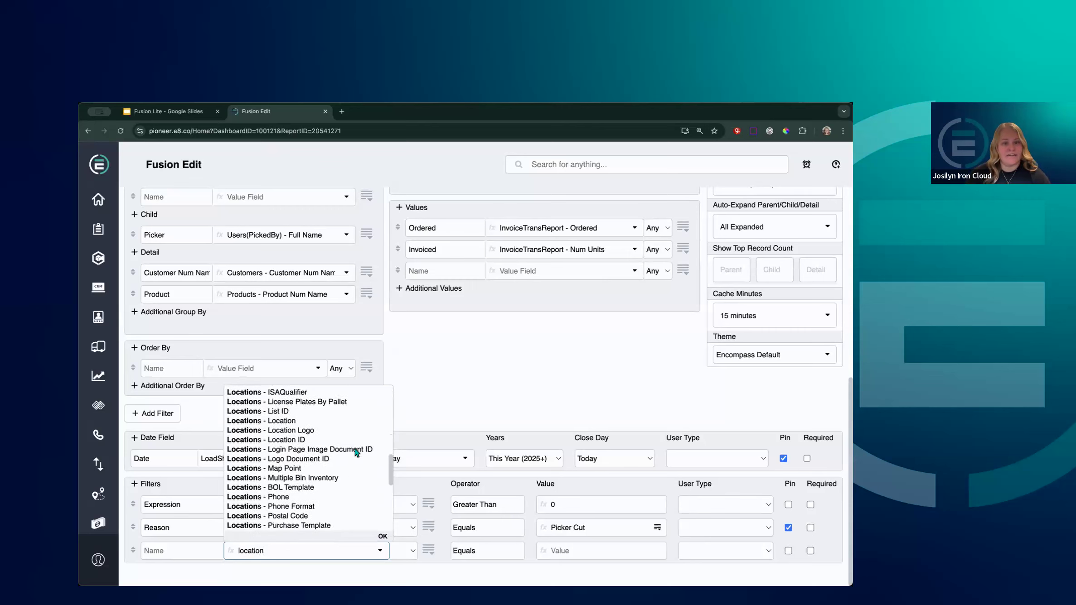
scroll(355, 452, down, 8)
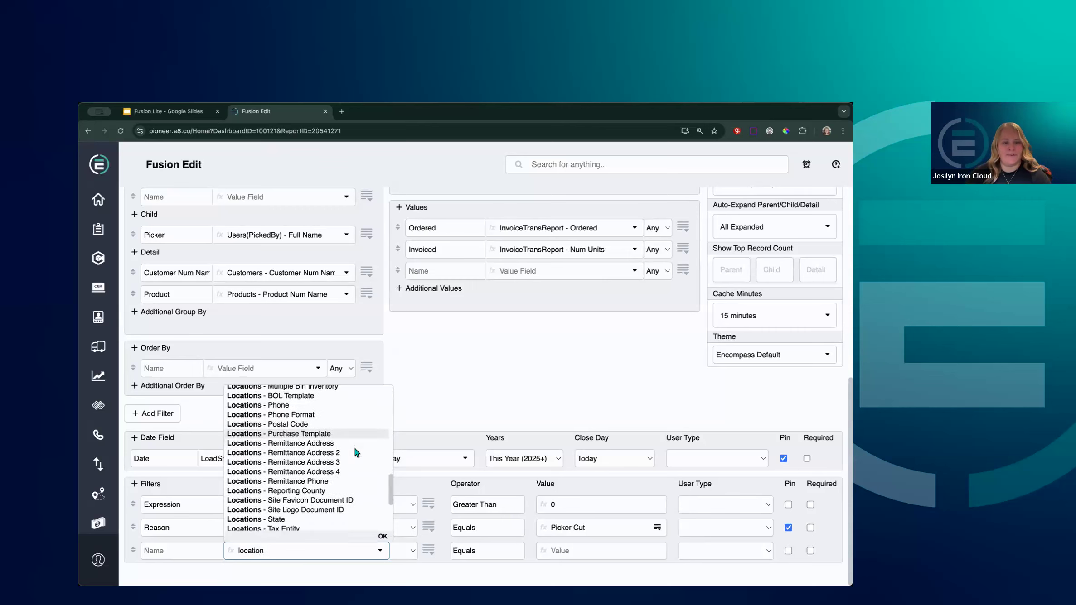
scroll(355, 448, up, 20)
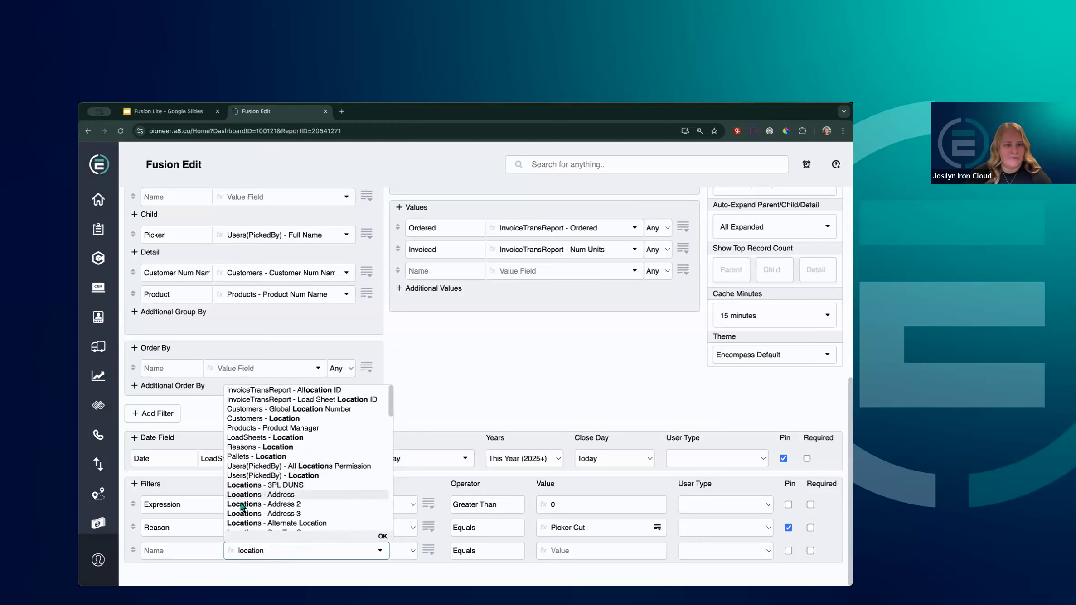
scroll(242, 510, down, 5)
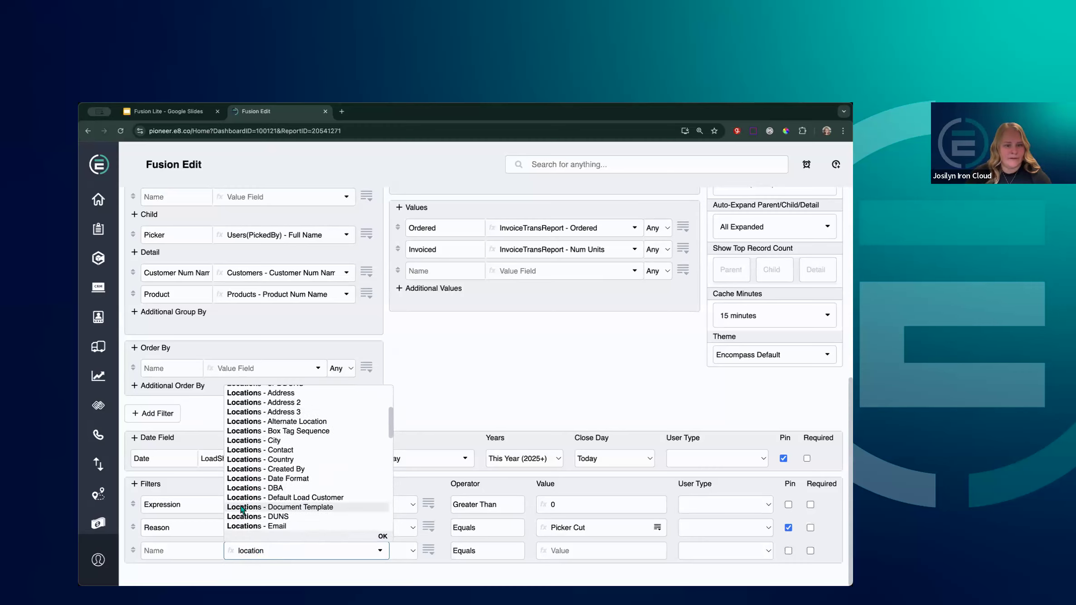
scroll(242, 510, down, 5)
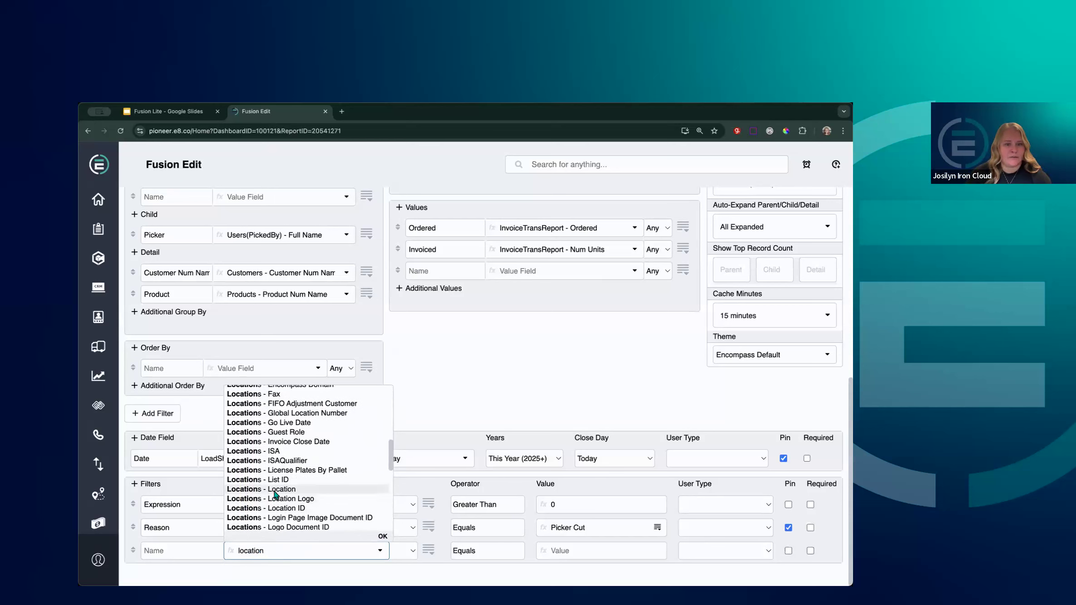
click(304, 491)
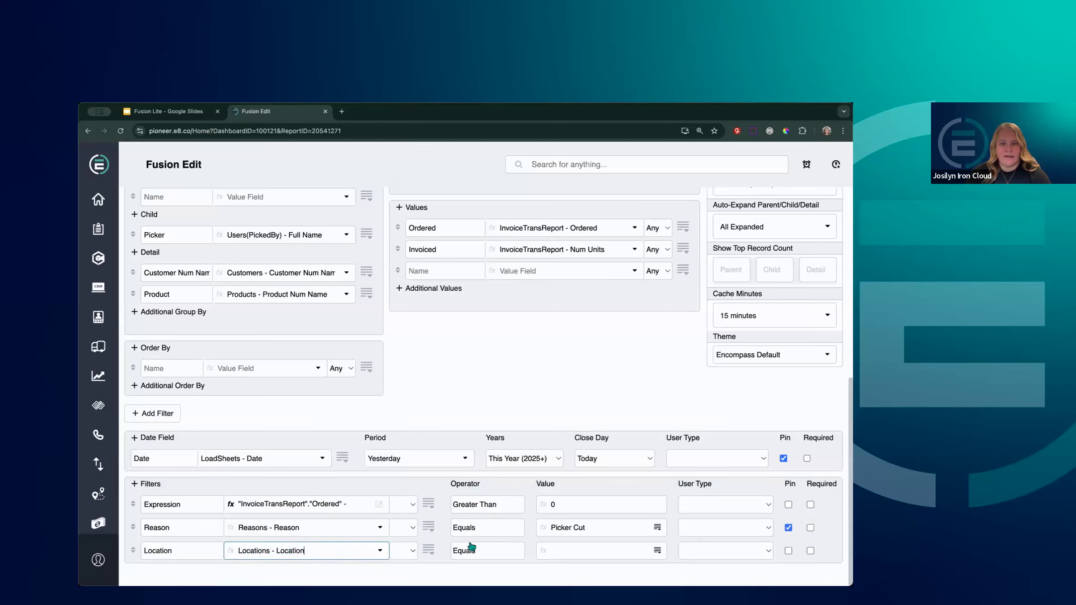
Make the location filter value Sterling, then bring the Demo slide back up
click(598, 550)
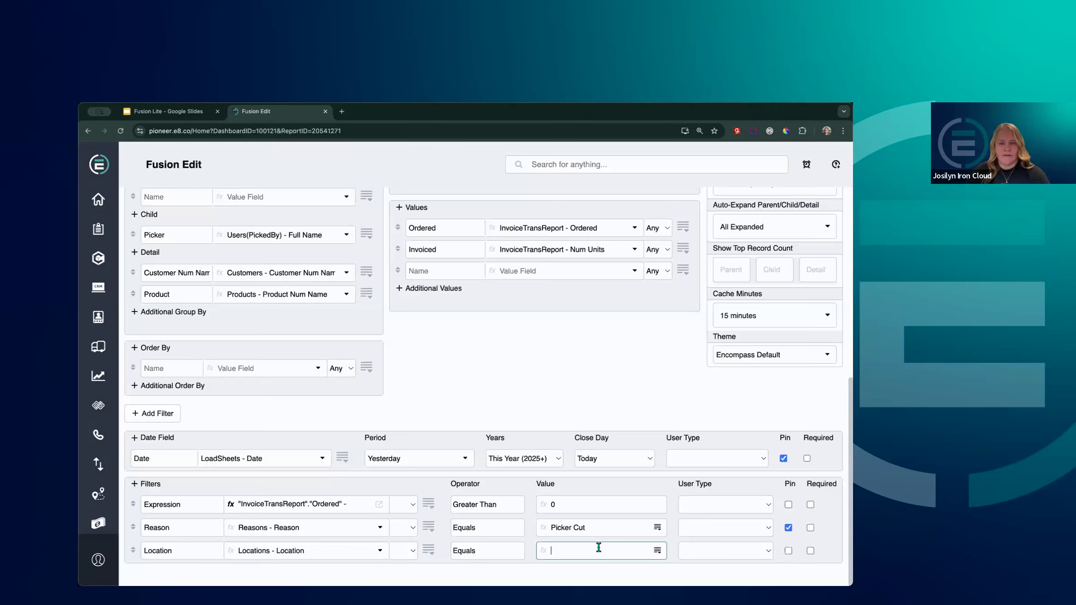
text(sterling)
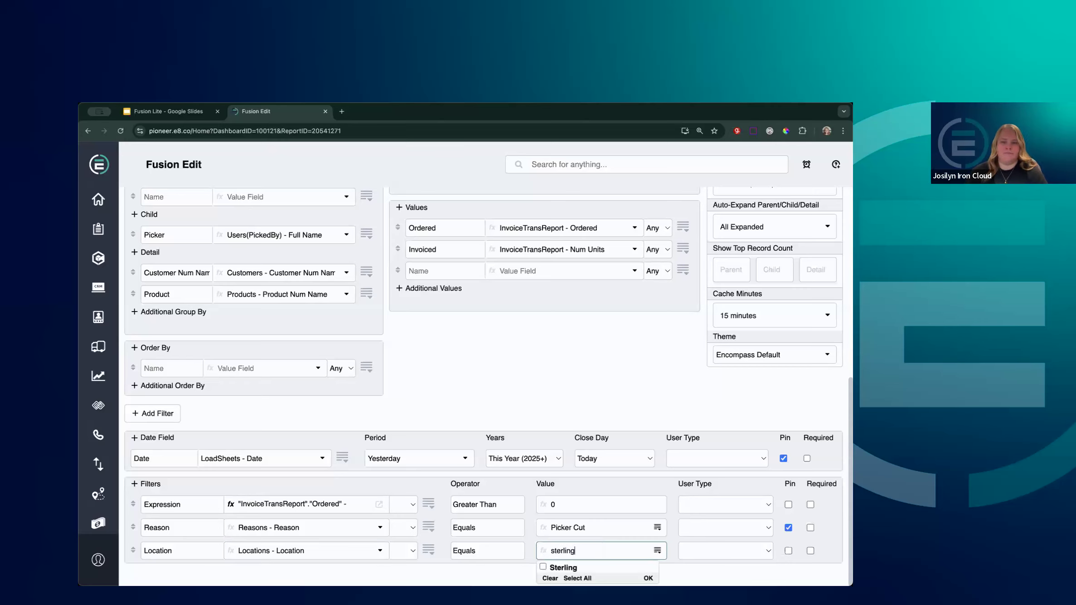
click(563, 568)
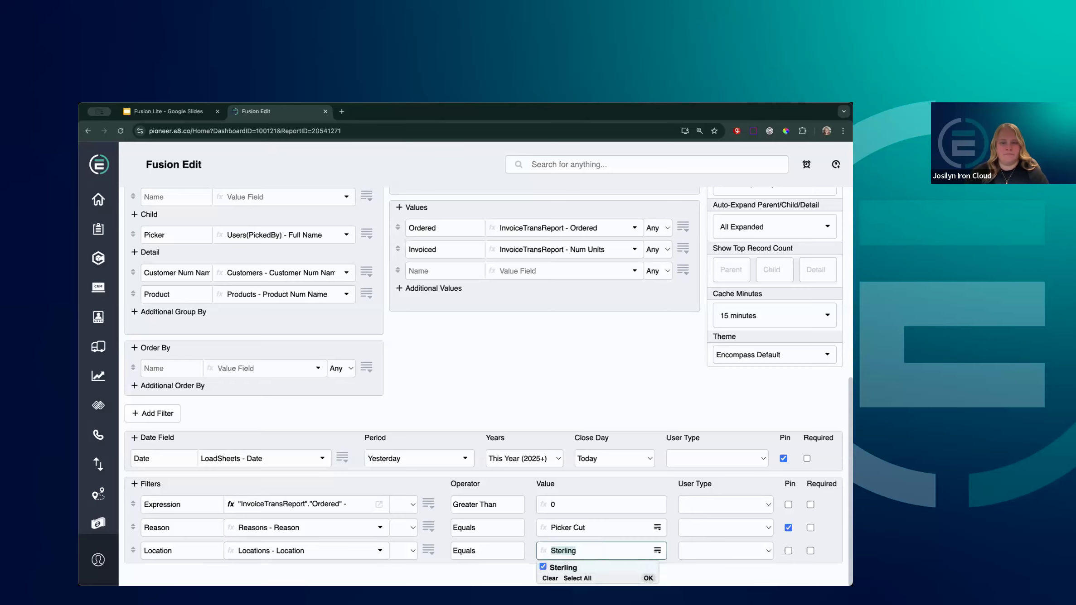
click(648, 578)
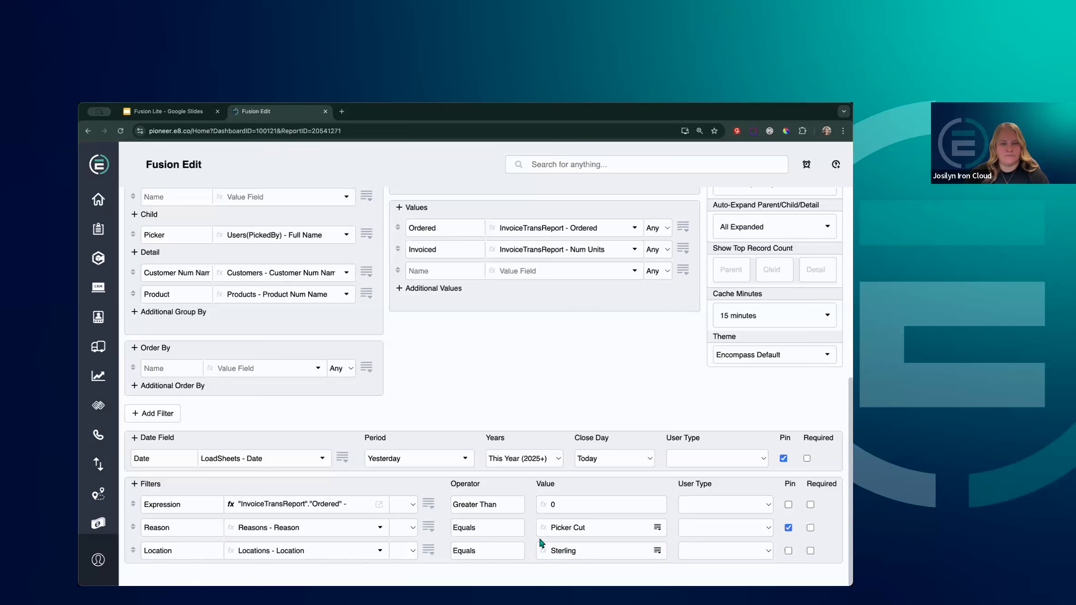
click(196, 114)
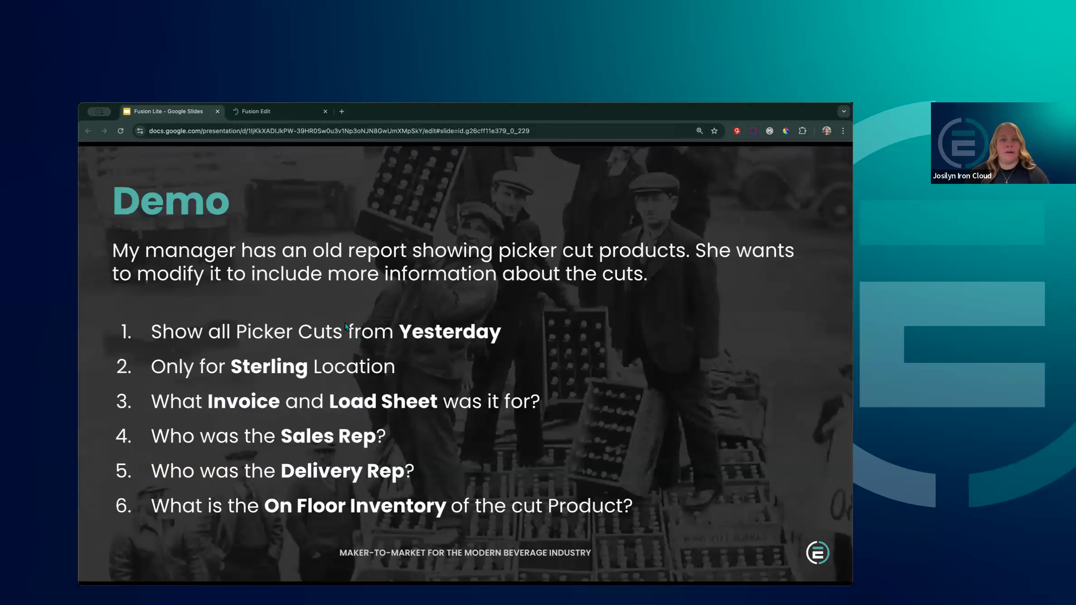
Run the report with Create Report to preview results, then return to Fusion Edit after rechecking the Demo slide
click(295, 111)
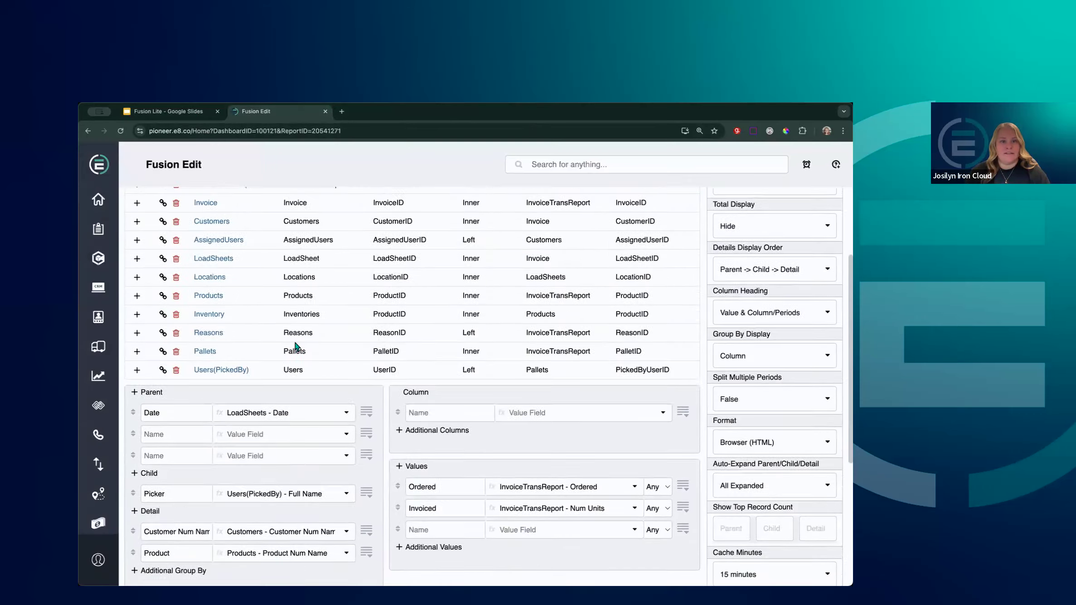
click(254, 227)
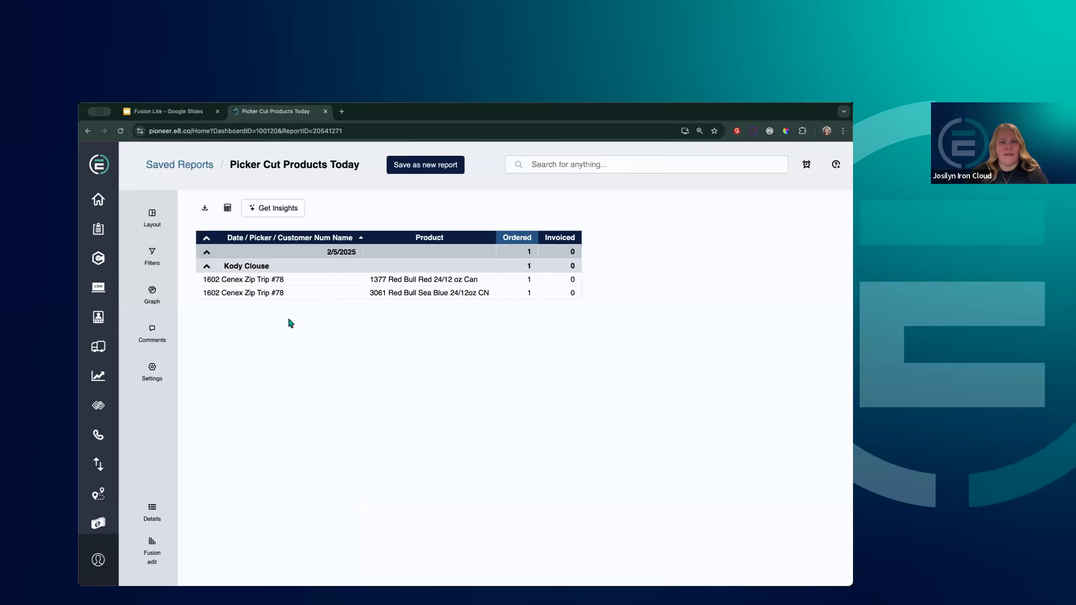
click(152, 551)
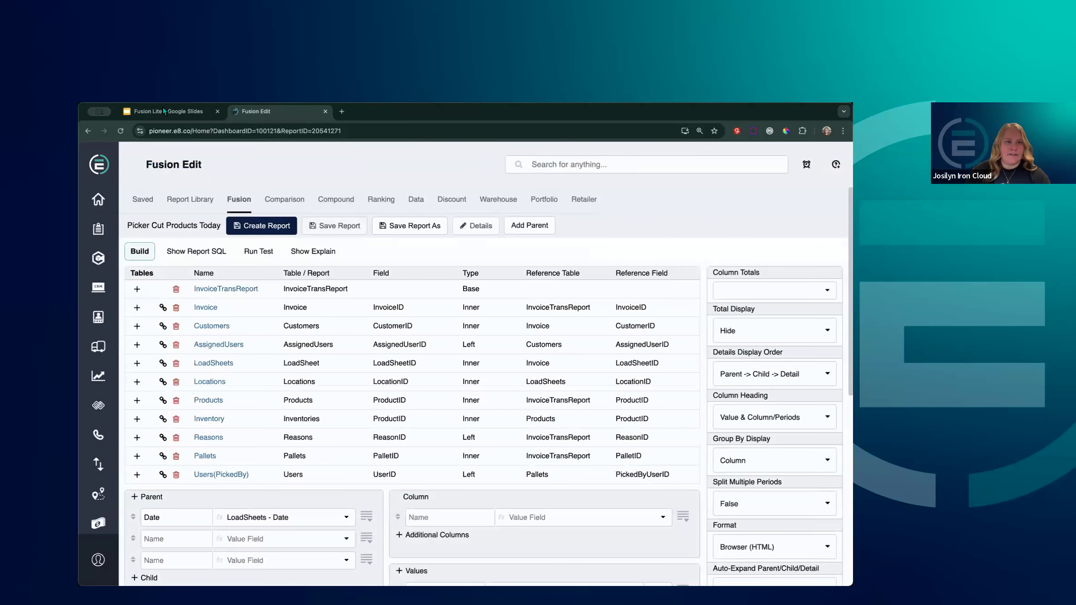
click(156, 113)
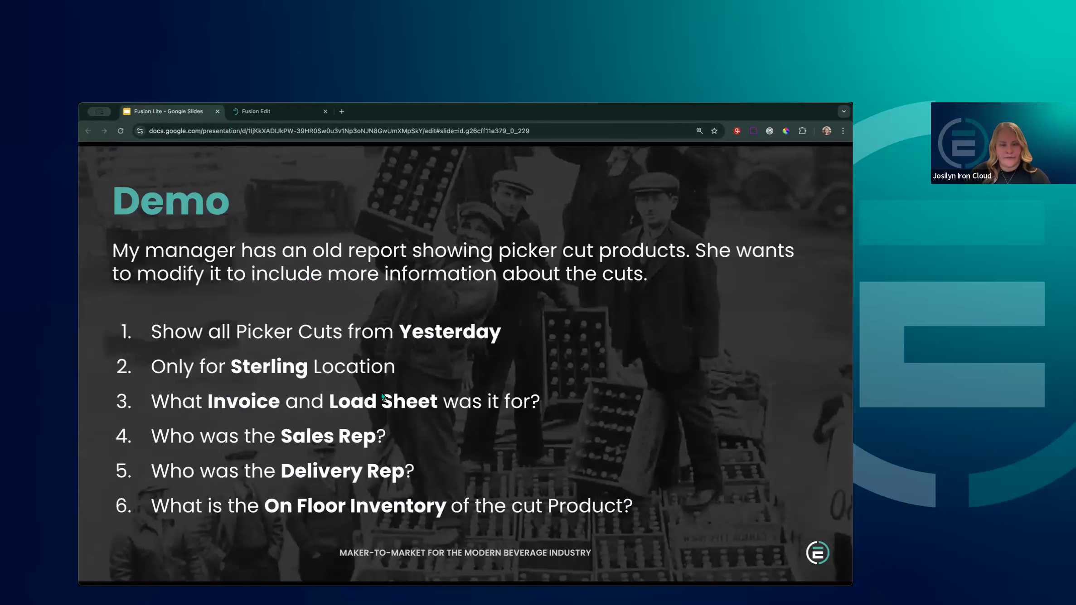
click(246, 113)
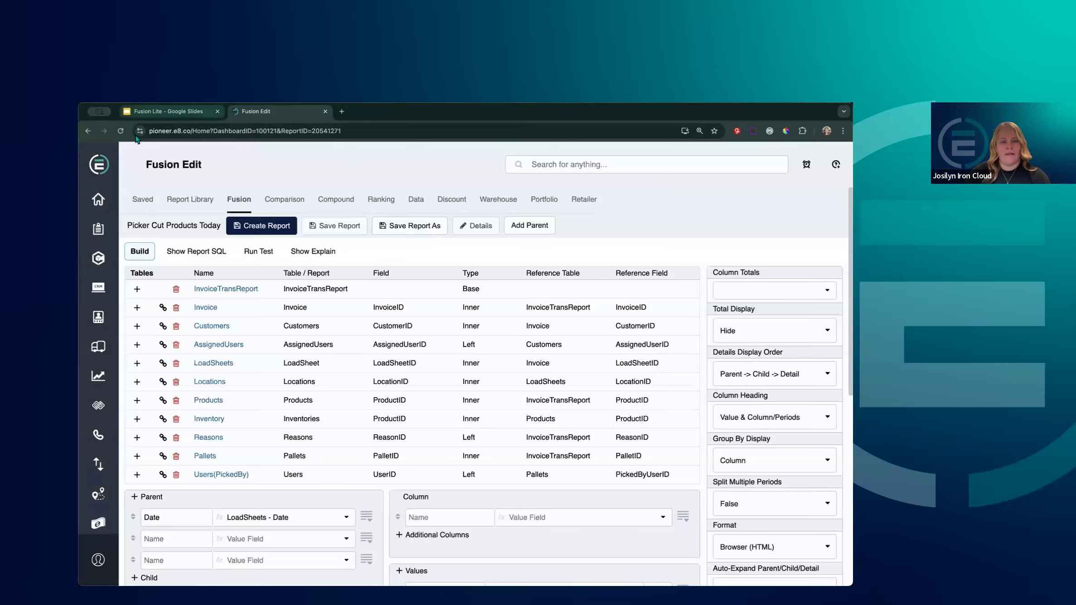
scroll(185, 251, down, 5)
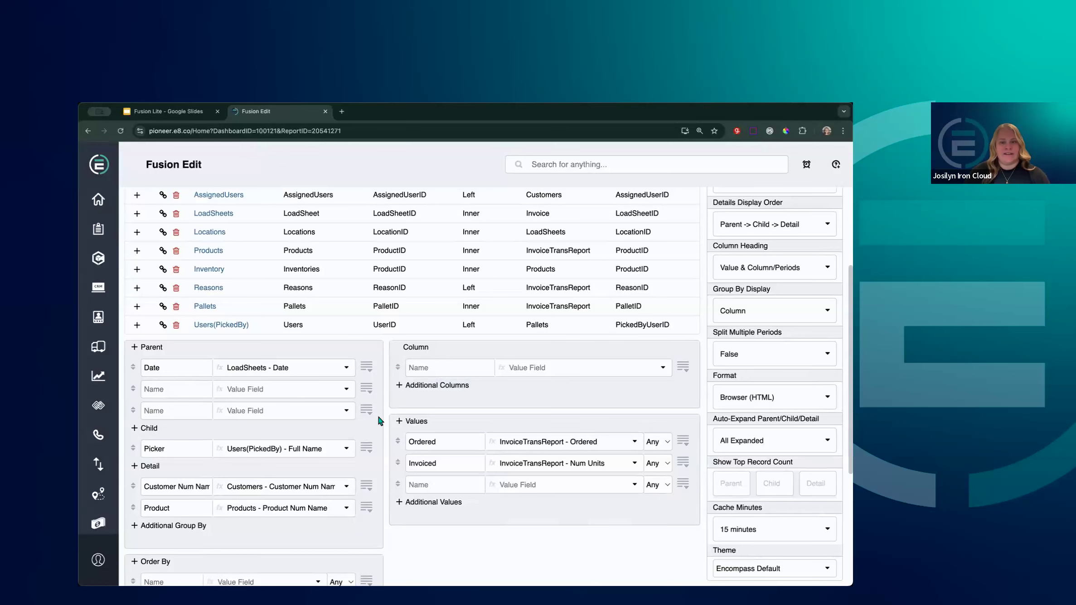
scroll(380, 422, up, 4)
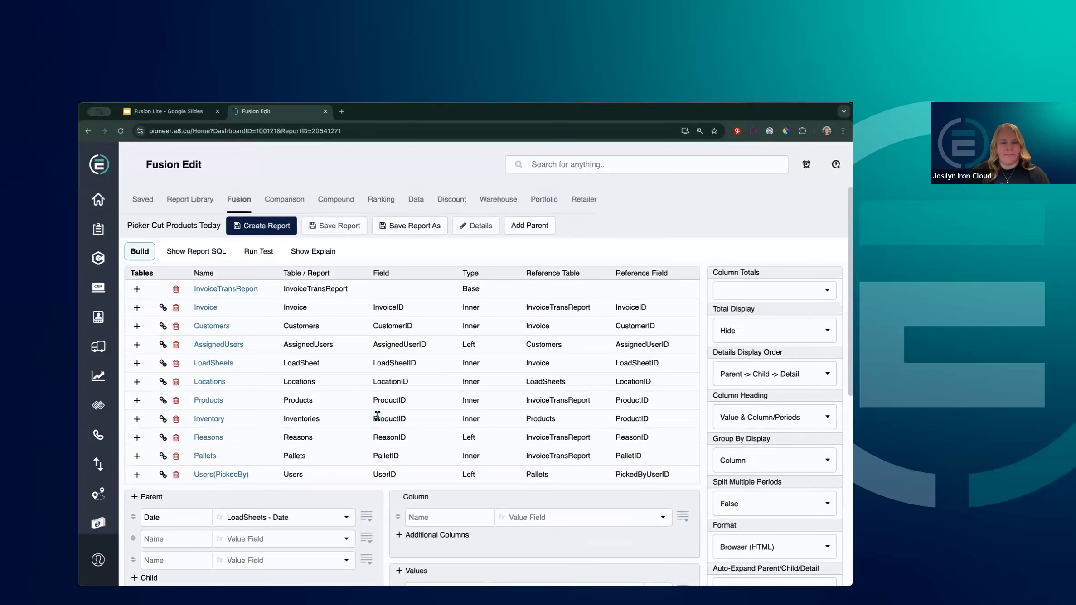
Rerun the report and expand 2/5/2025 and its picker to show the two Red Bull cut products
click(273, 230)
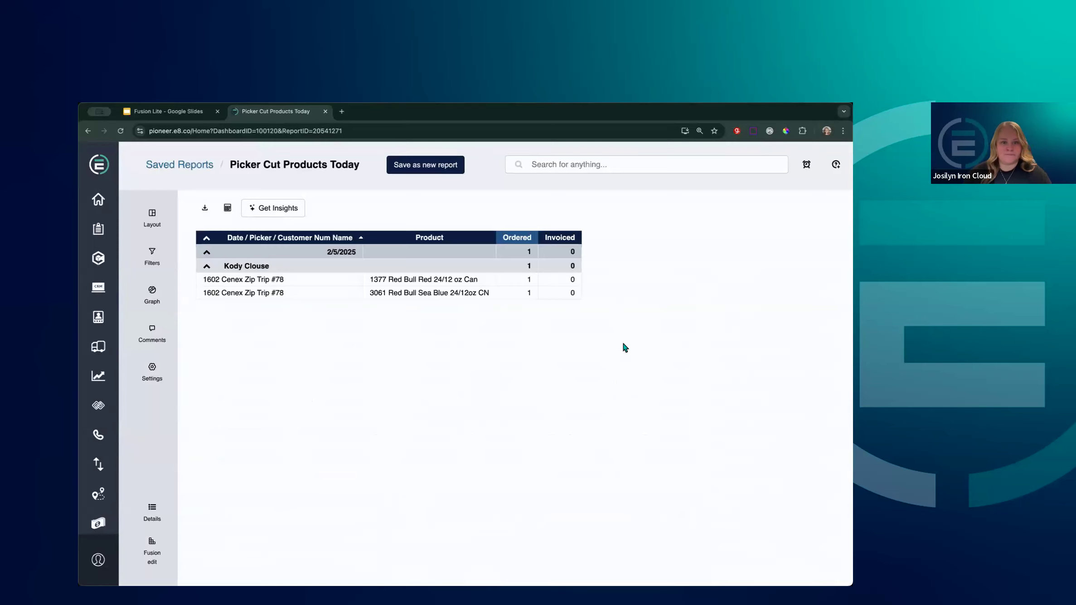
click(213, 242)
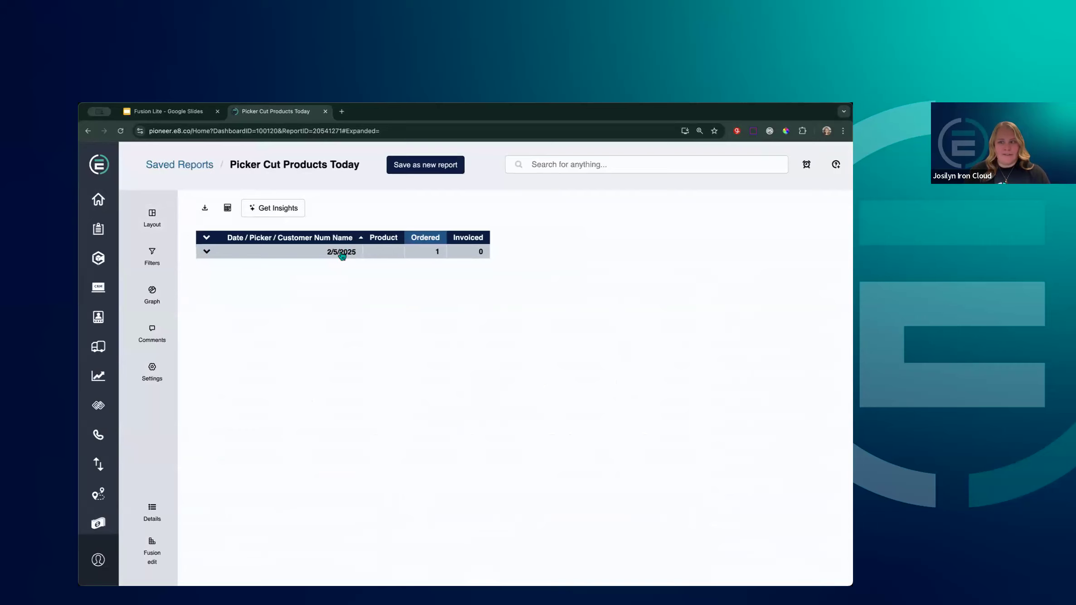
click(207, 252)
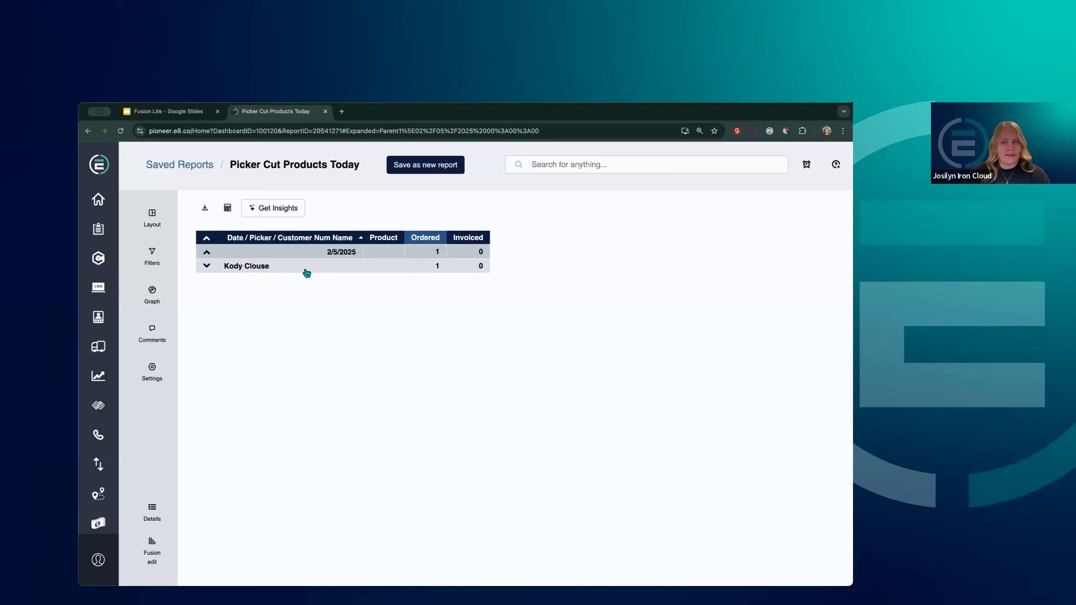
click(207, 266)
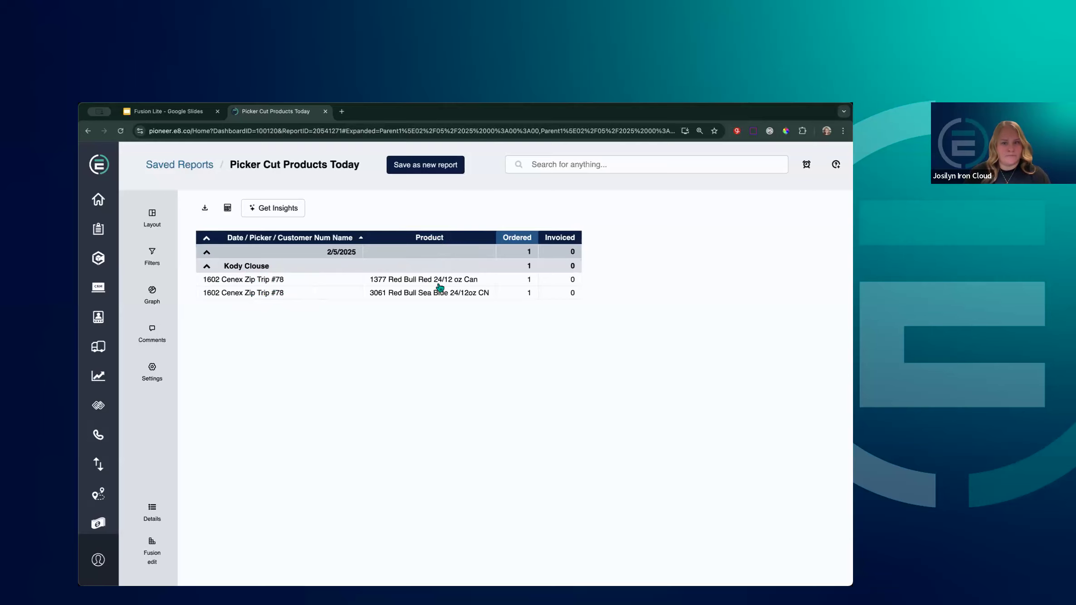
click(152, 562)
Add two Detail rows below Product and set the first to Invoice - Invoice Link
scroll(268, 552, down, 5)
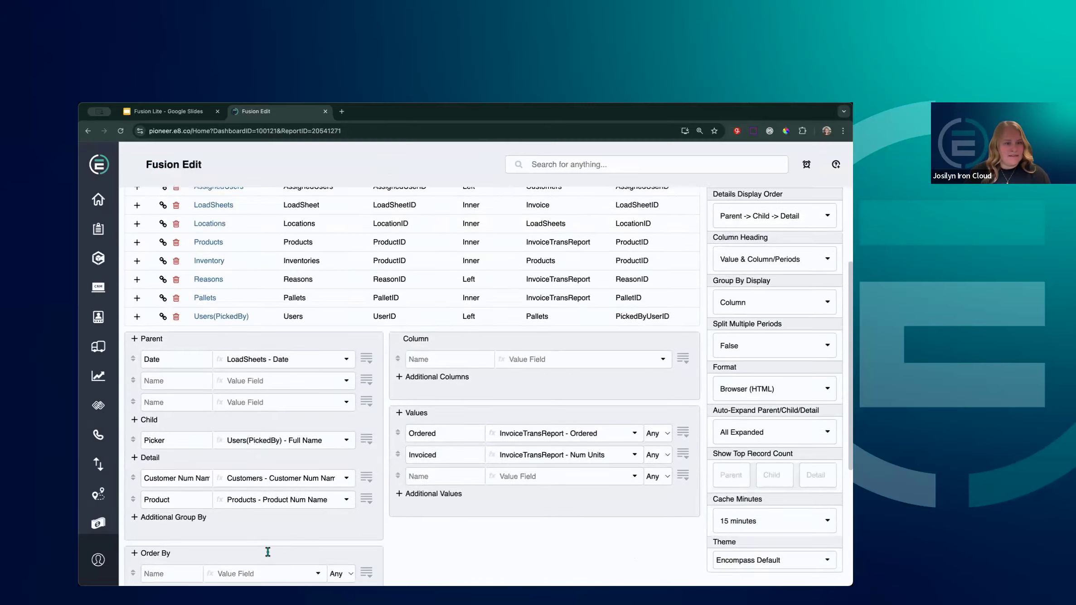
scroll(268, 552, down, 1)
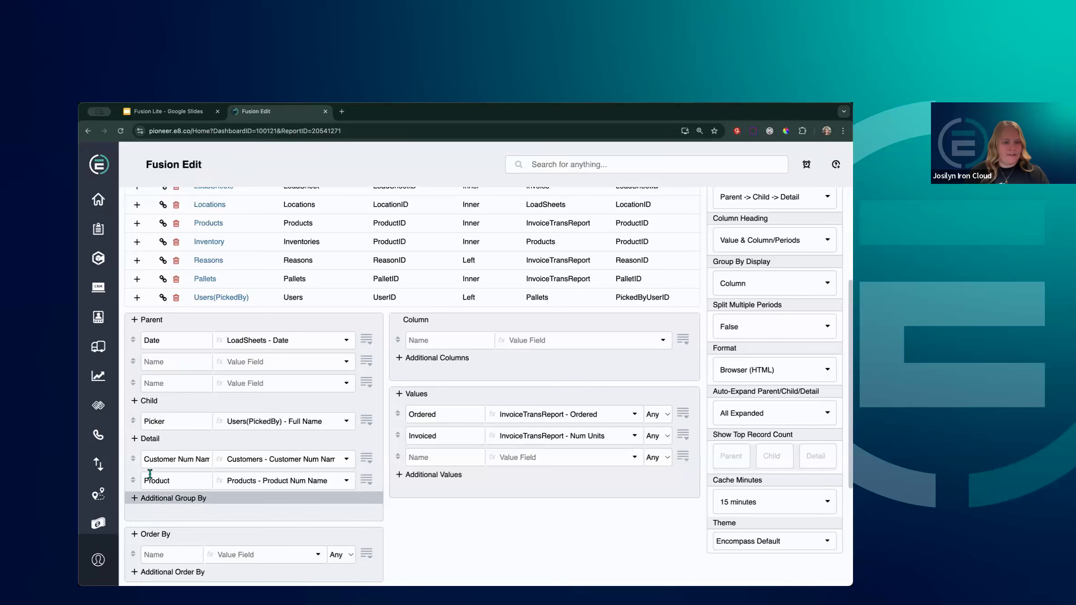
click(135, 439)
click(135, 440)
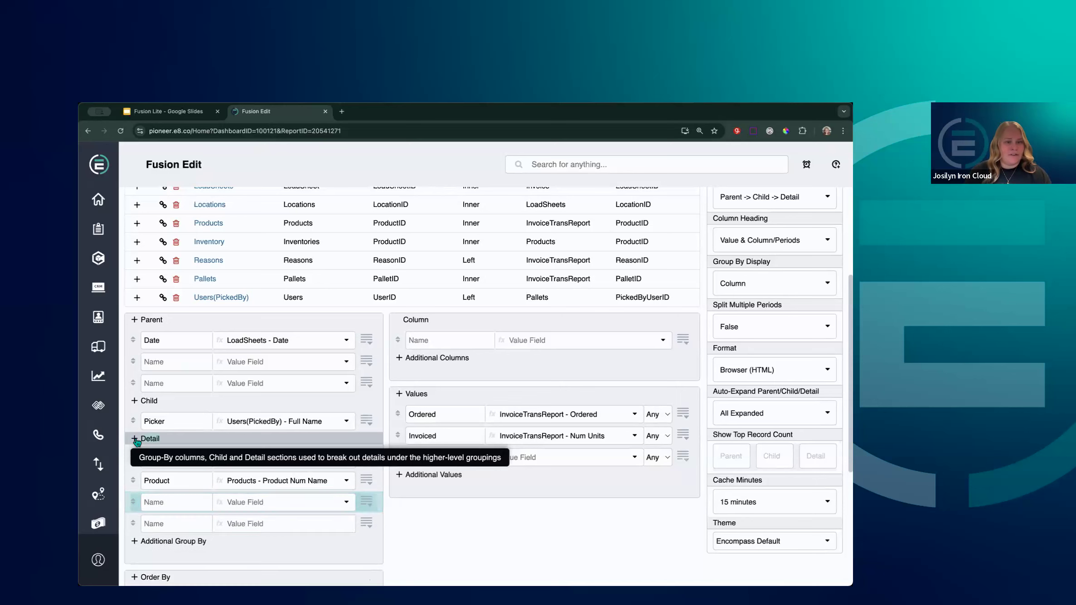
scroll(442, 533, down, 1)
click(286, 477)
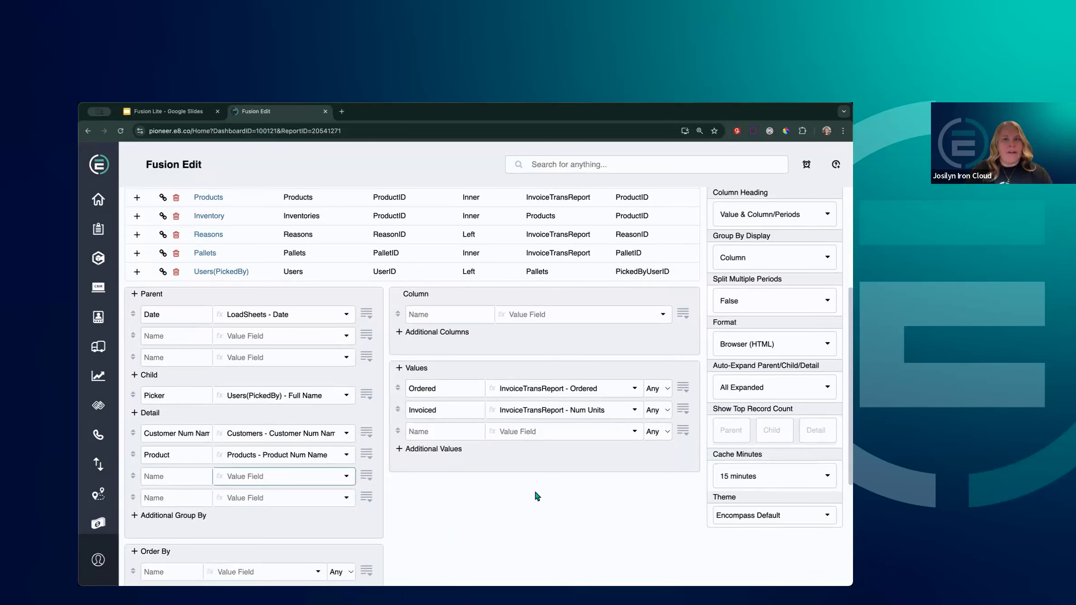
text(invoice)
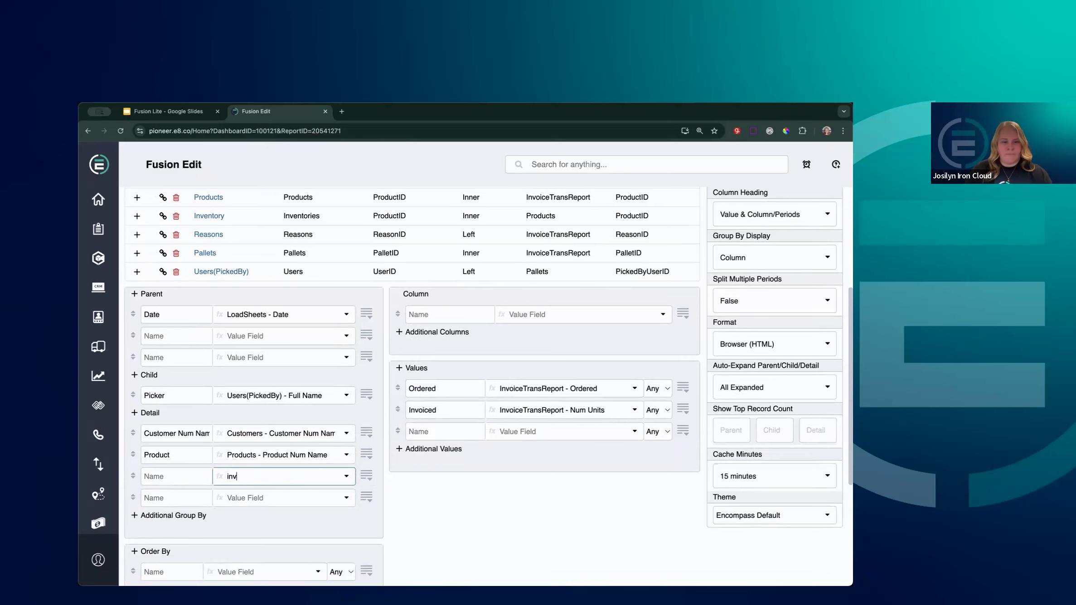
key(BackSpace)
key(BackSpace)
text(ce)
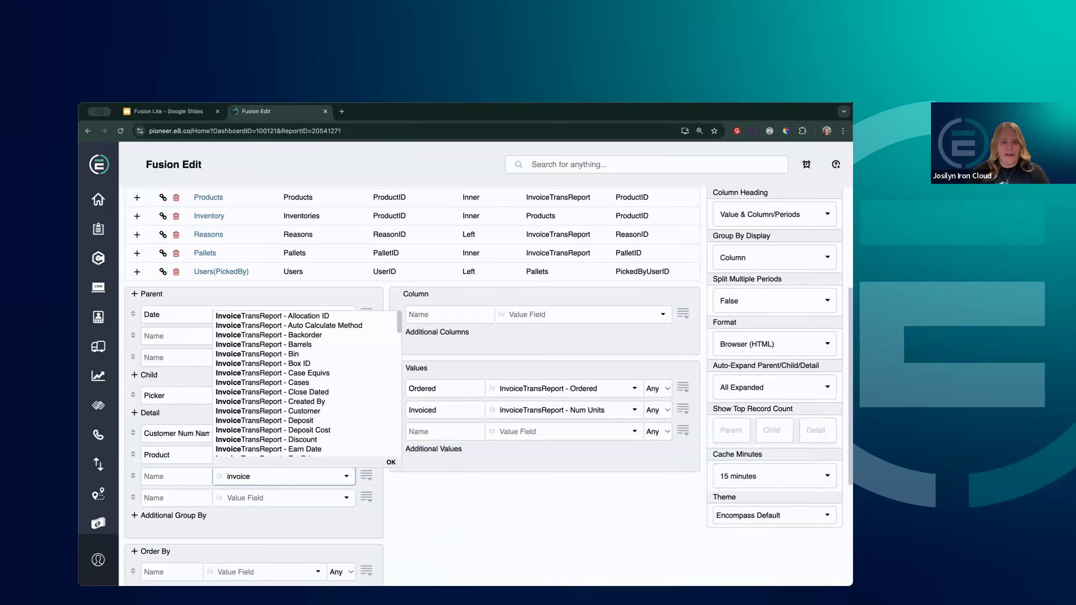
text( id)
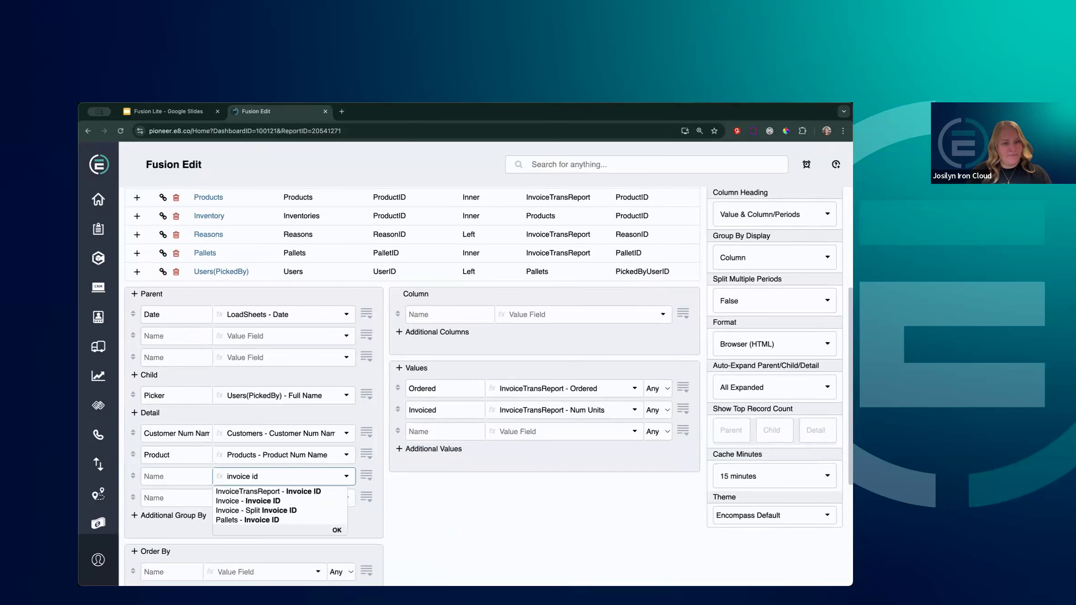
key(BackSpace)
key(BackSpace)
text(link)
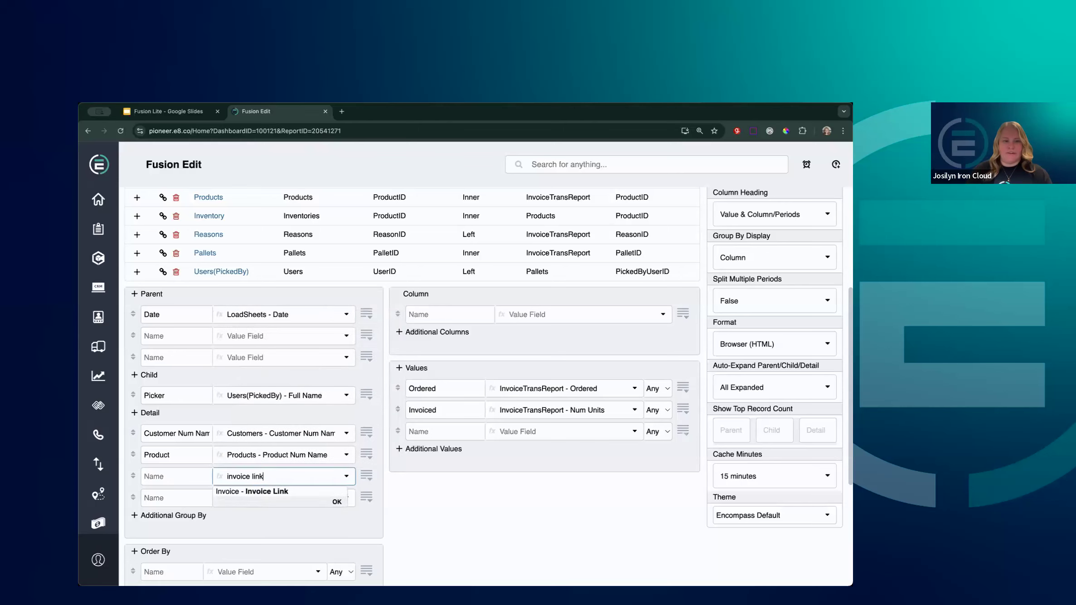
click(304, 492)
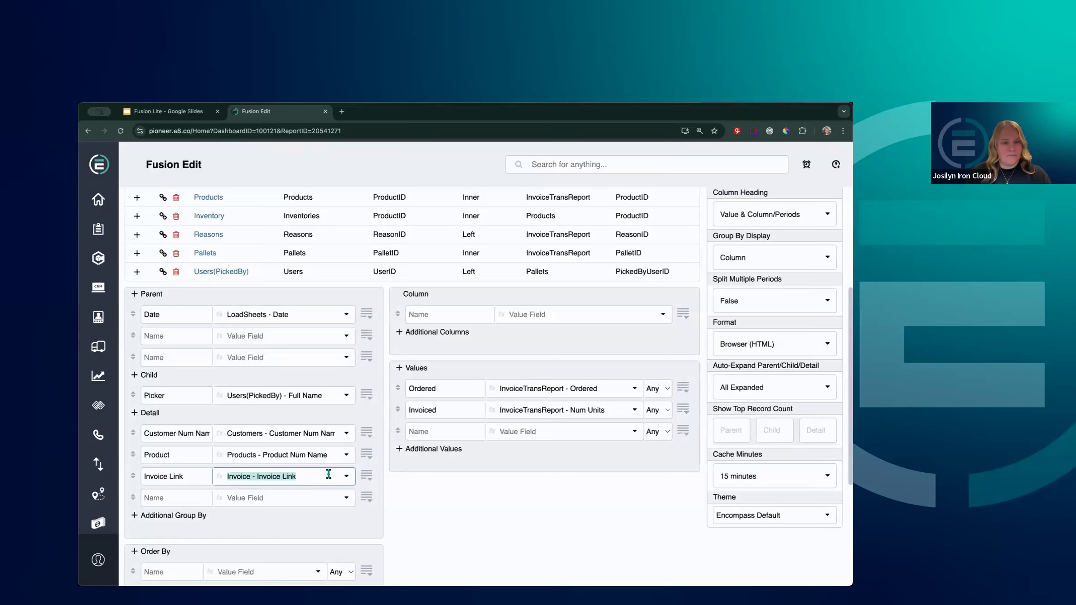
click(327, 476)
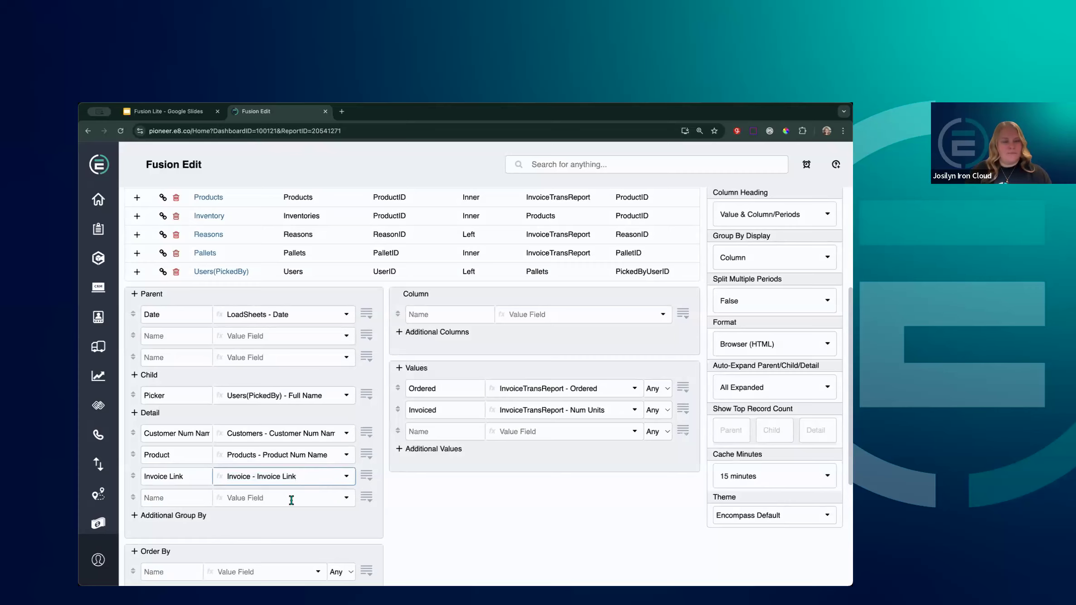
Add LoadSheets - Load Sheet ID as the next detail value field, below Invoice Link
click(264, 499)
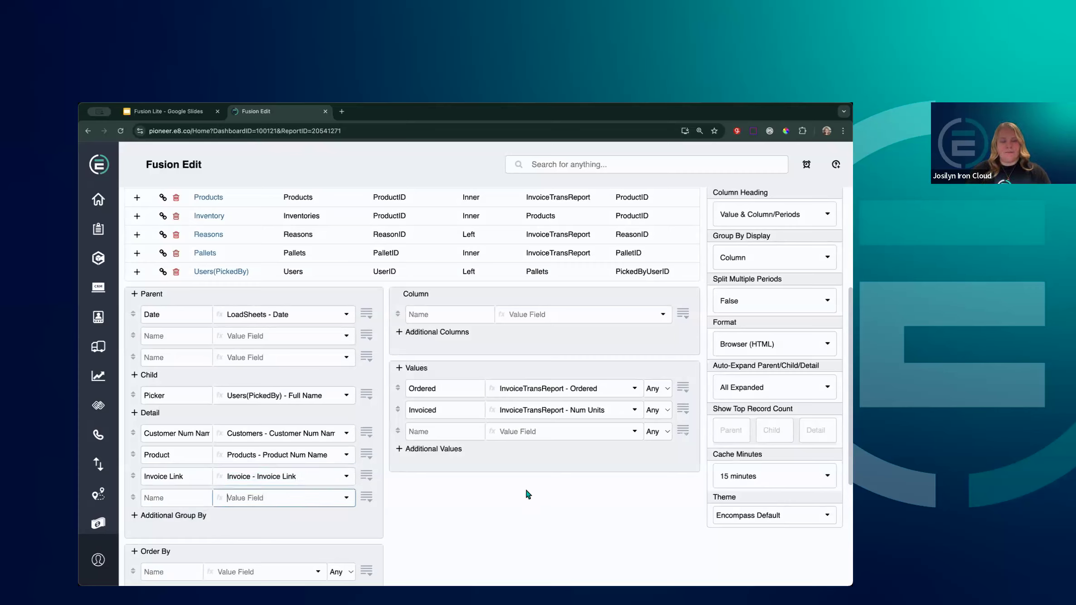
text(lo)
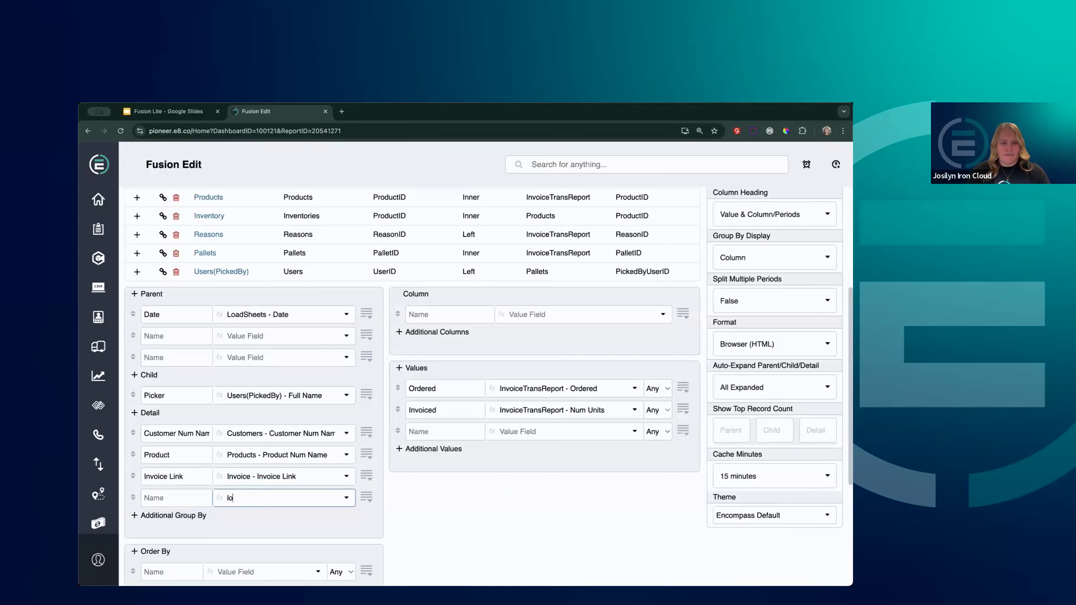
text(adsheet)
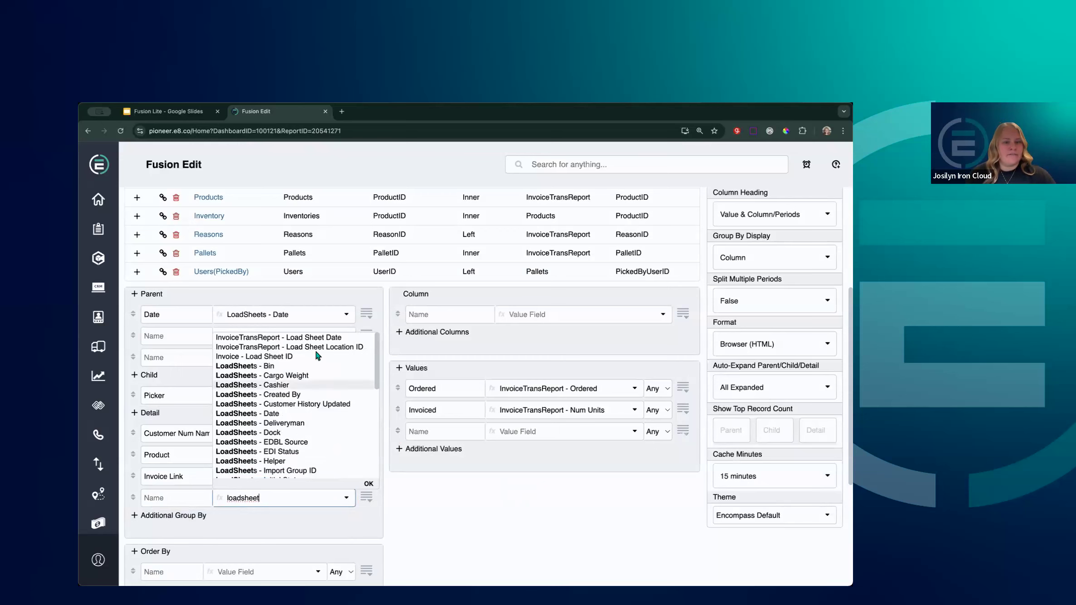
scroll(314, 375, down, 1)
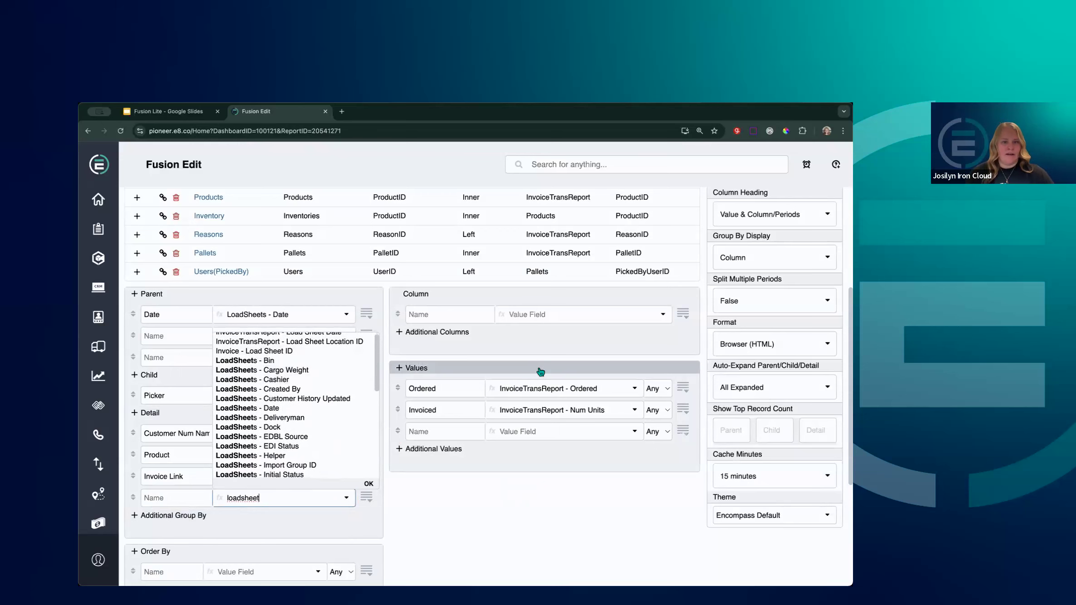
text(id)
key(BackSpace)
key(BackSpace)
key(BackSpace)
key(BackSpace)
key(BackSpace)
key(BackSpace)
key(BackSpace)
key(BackSpace)
text(sheet id)
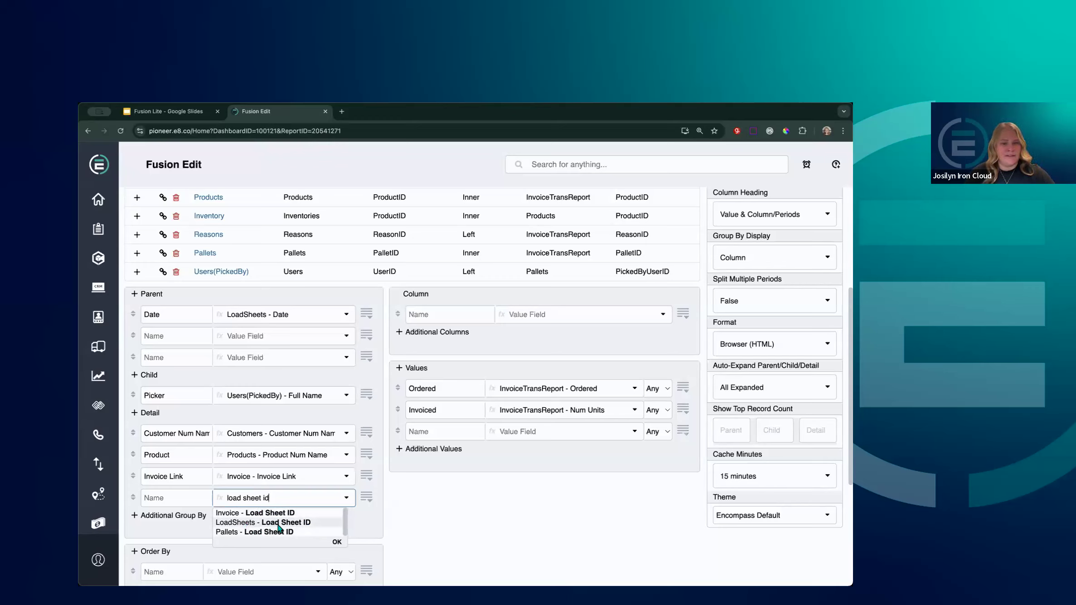
click(240, 523)
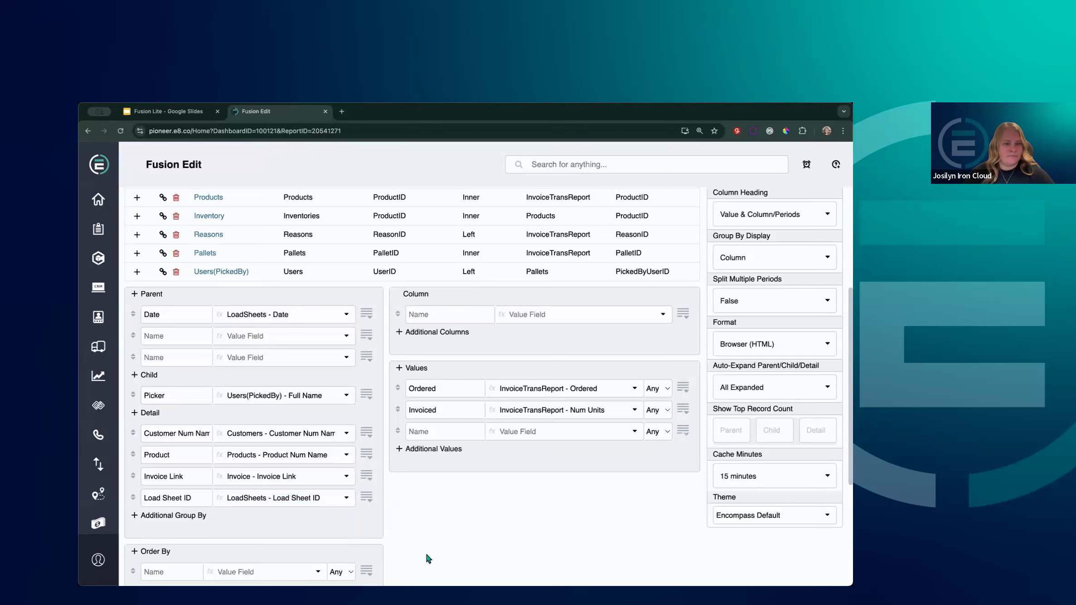
scroll(387, 517, up, 5)
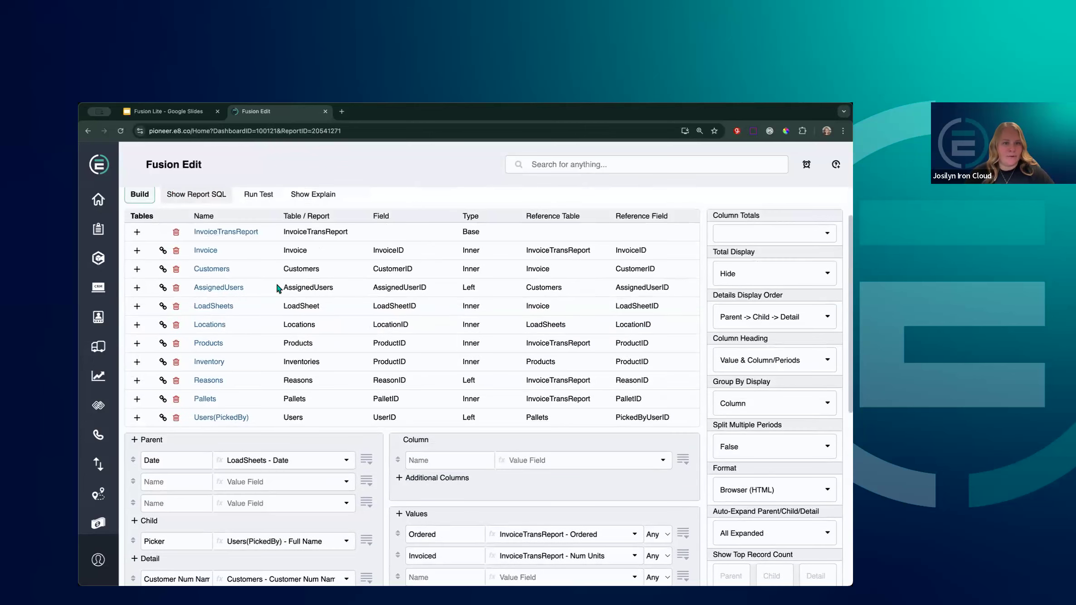
Create the report, showing W-1466827 and 168581 for both Red Bull cuts
click(268, 227)
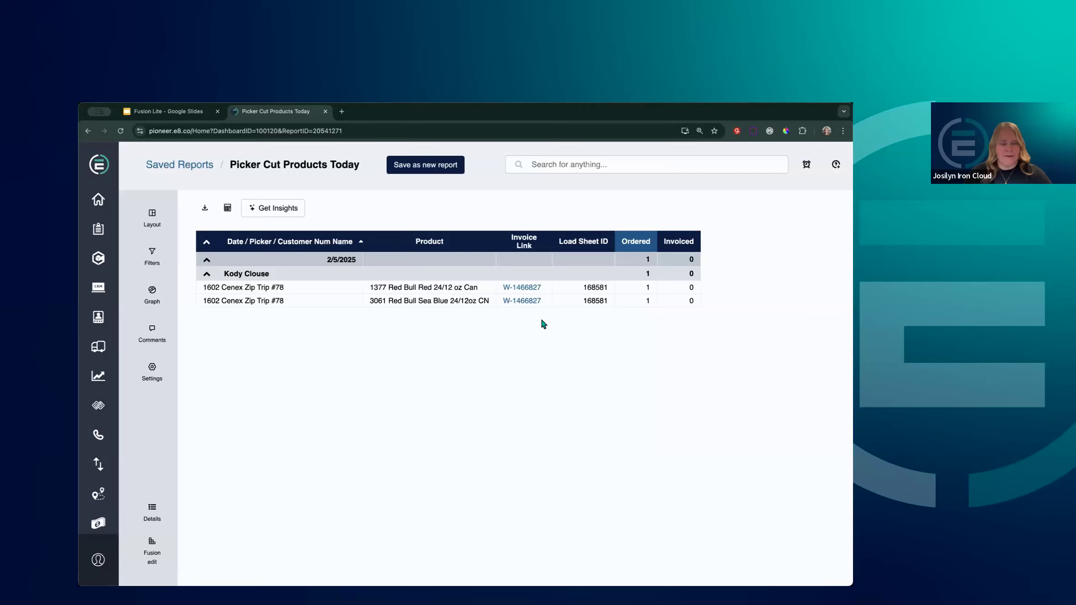
Open the linked invoice, check its two Picker Cut Red Bull lines, then return to the report
click(529, 289)
scroll(553, 344, down, 5)
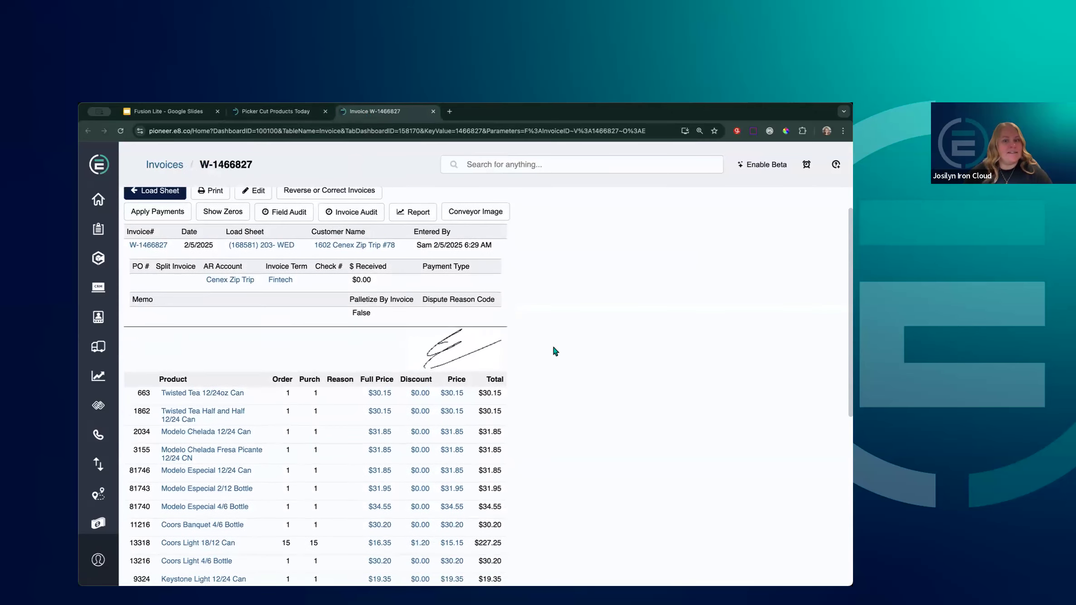
scroll(550, 351, down, 3)
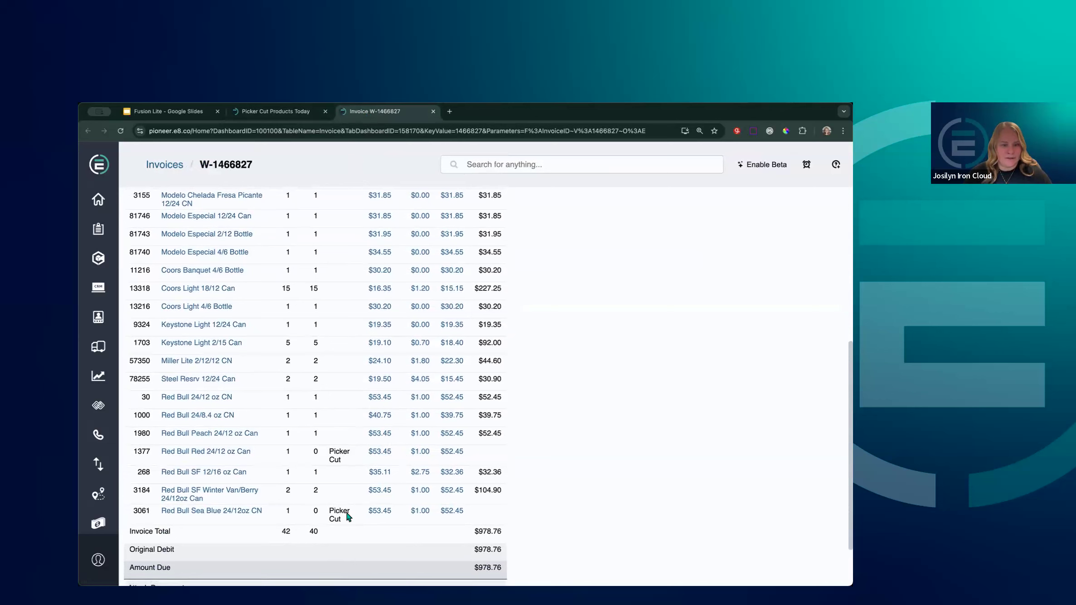
click(290, 113)
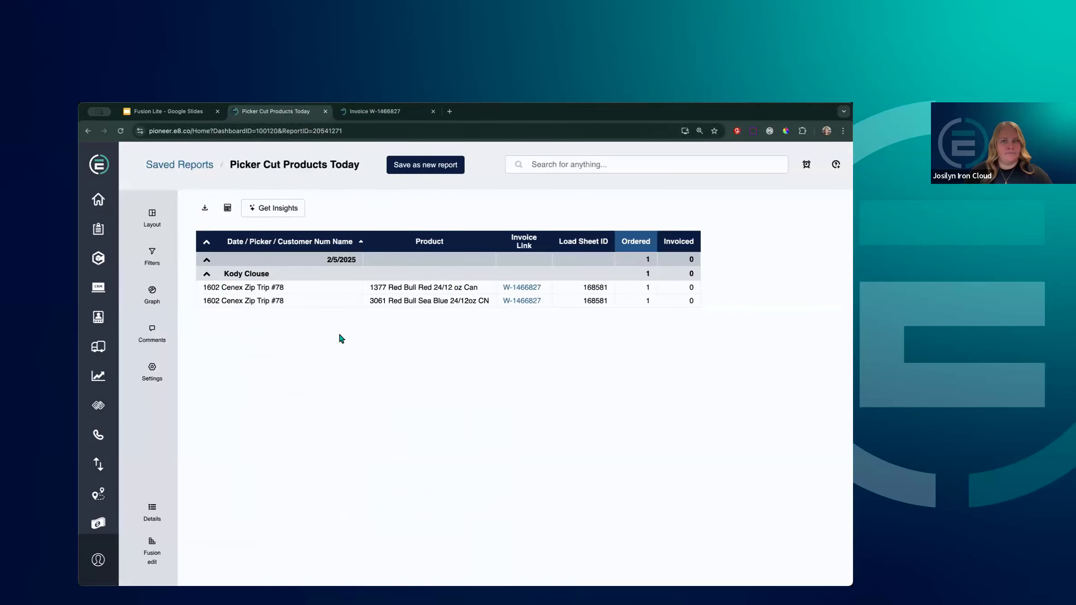
Switch to the Fusion Lite Google Slides tab showing the six report requirements
click(176, 117)
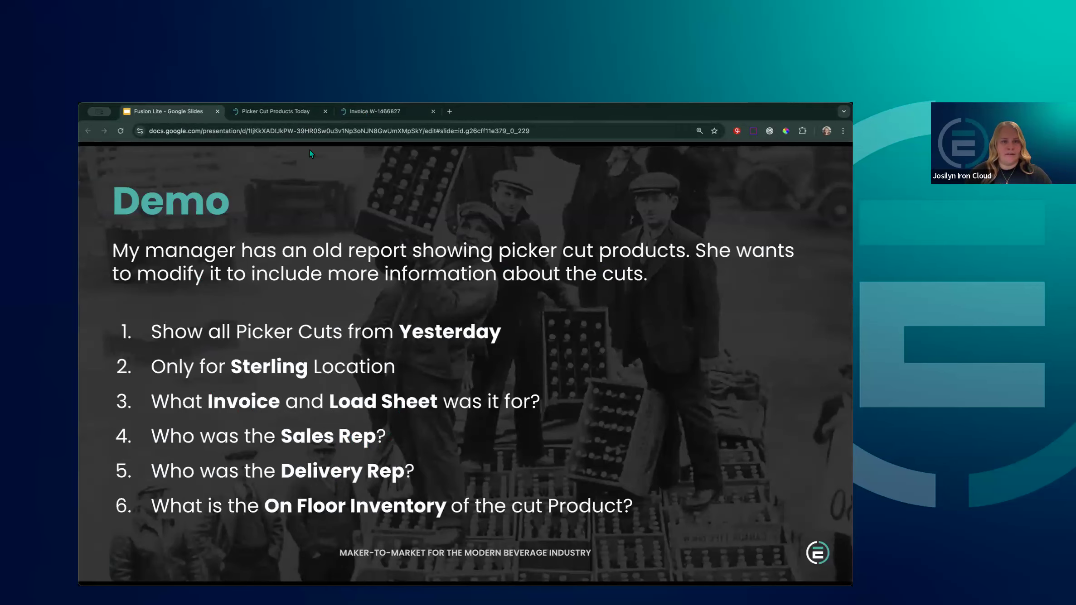
Switch back to the Picker Cut Products Today report tab
click(276, 111)
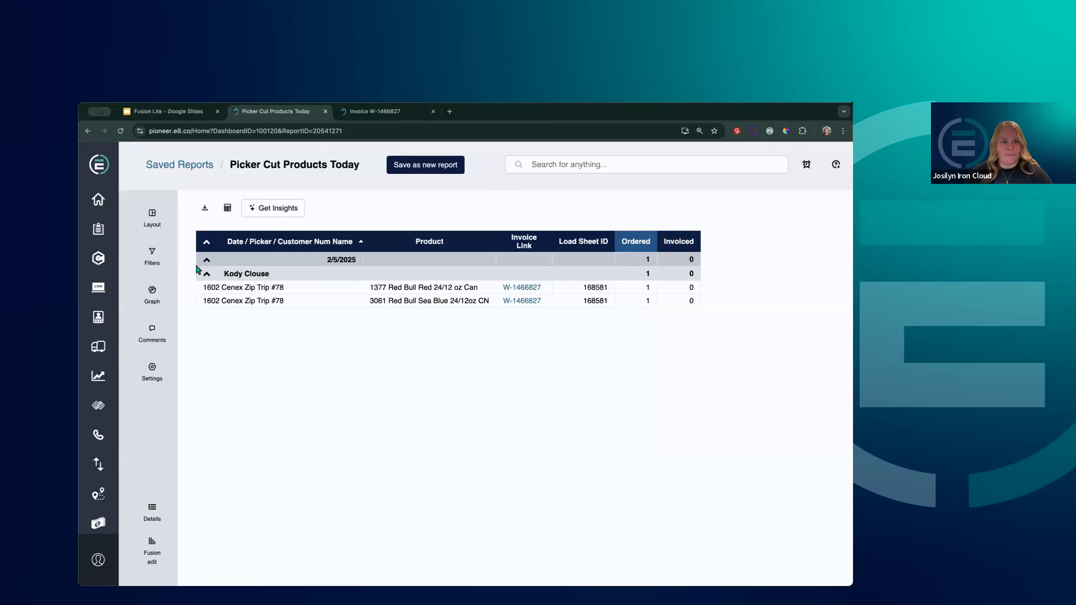
Collapse the 2/5/2025 group and reopen it one level to show only picker totals
click(207, 261)
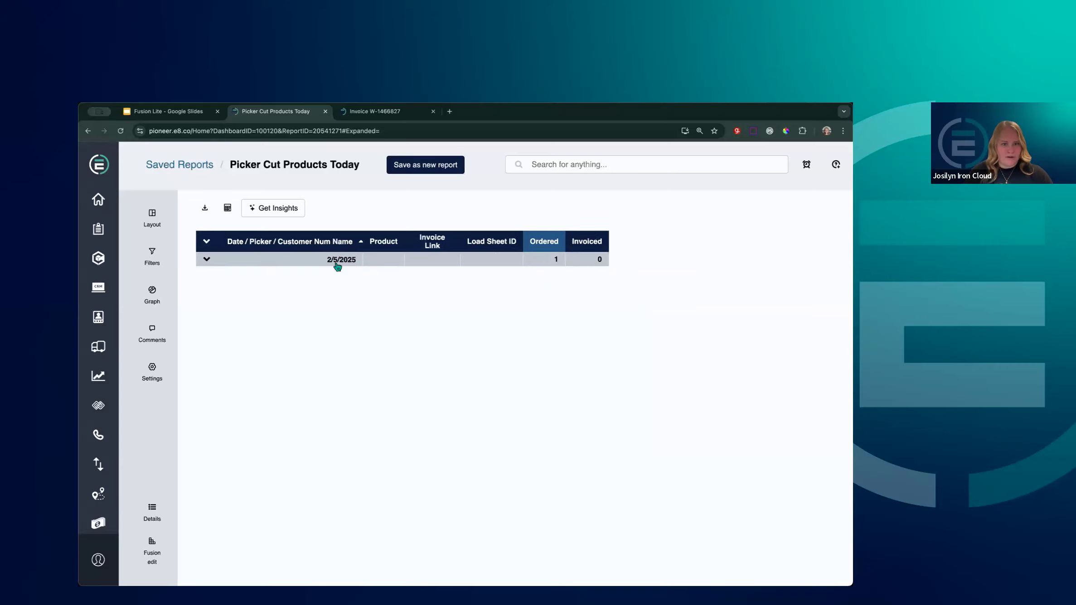
click(206, 259)
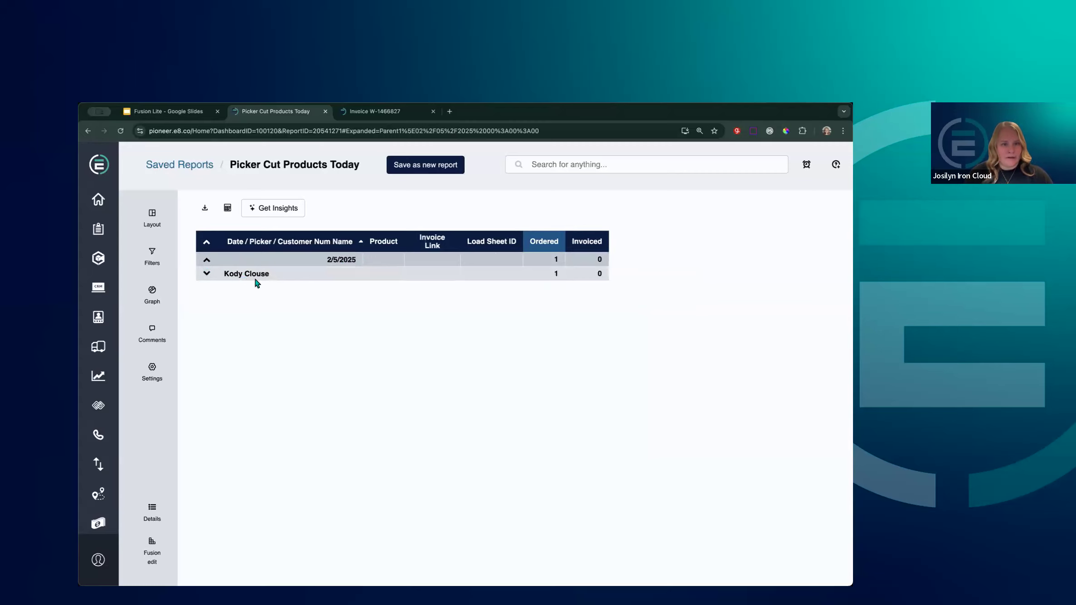
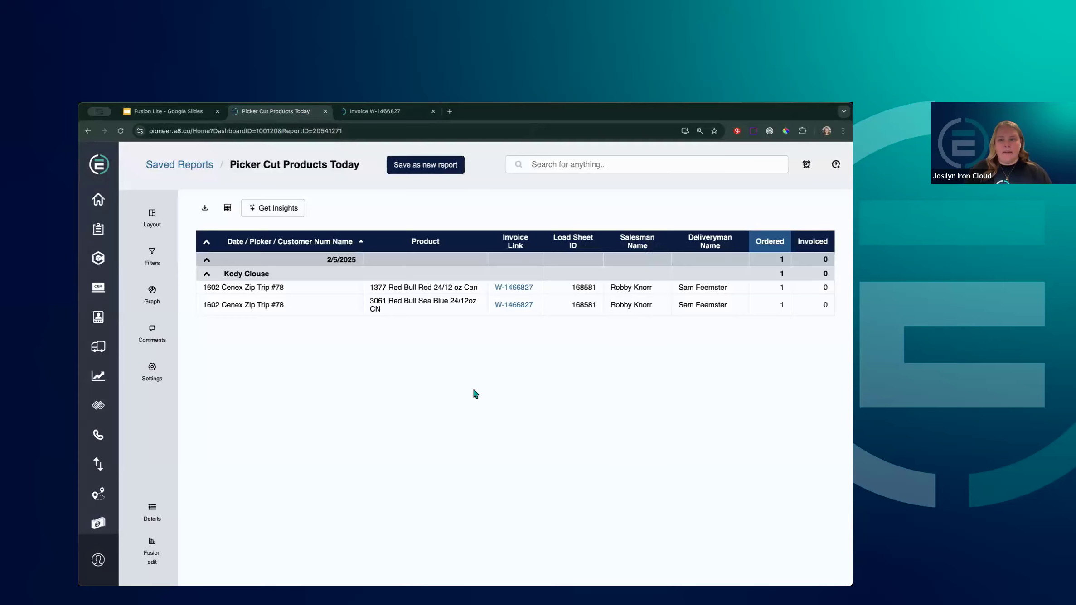
Collapse and re-expand the 2/5/2025 group, then expand the picker to show its two cut product lines
click(206, 259)
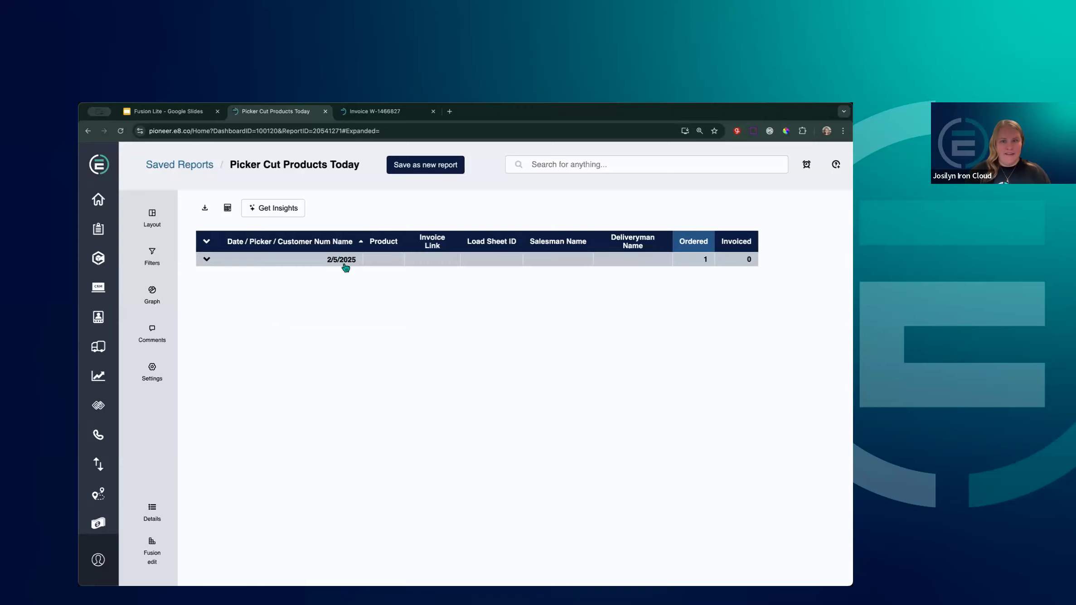
click(206, 260)
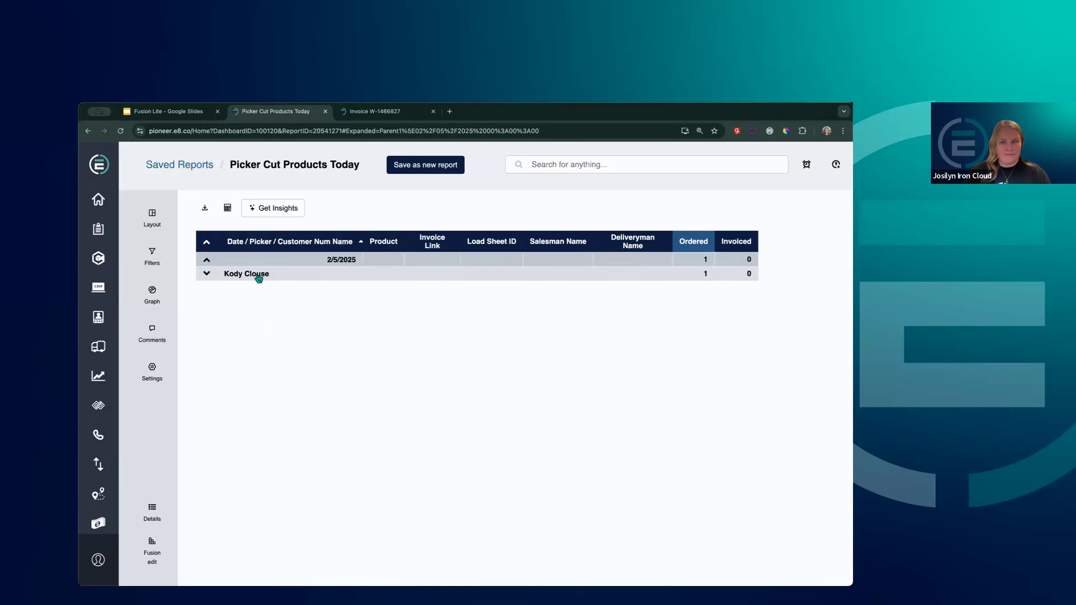
click(207, 274)
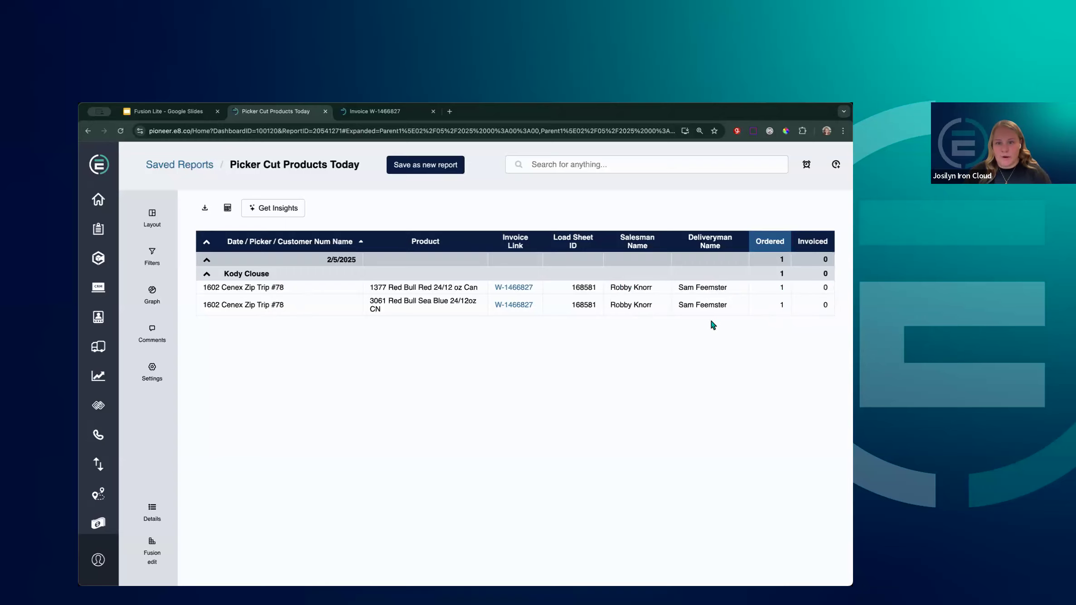
From Fusion edit, search 'inv' and open the Inventory table in its own tab
click(153, 560)
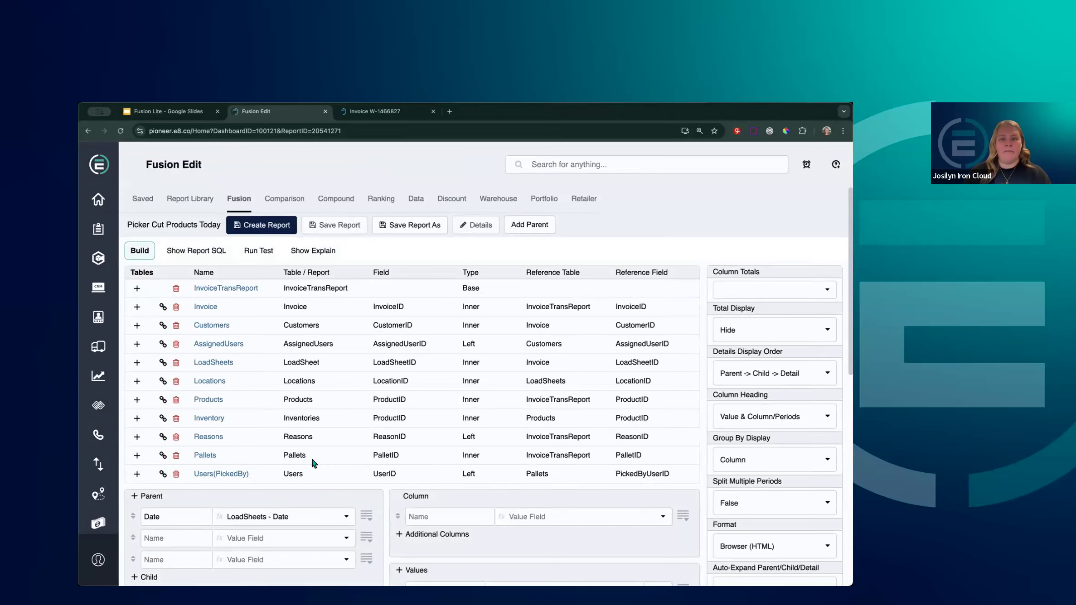
scroll(313, 458, down, 5)
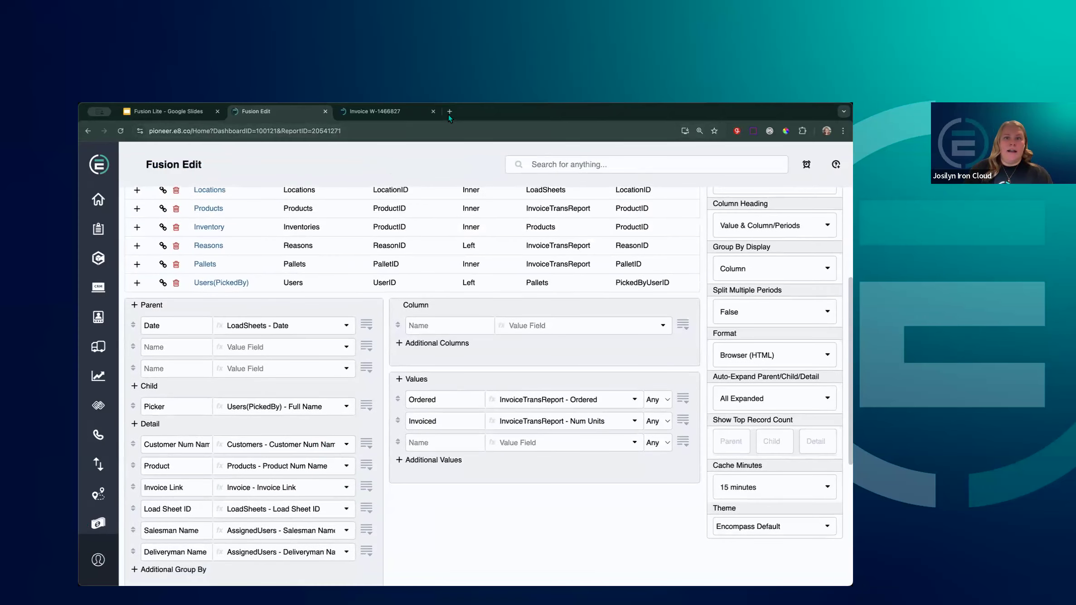
click(535, 164)
text(inv)
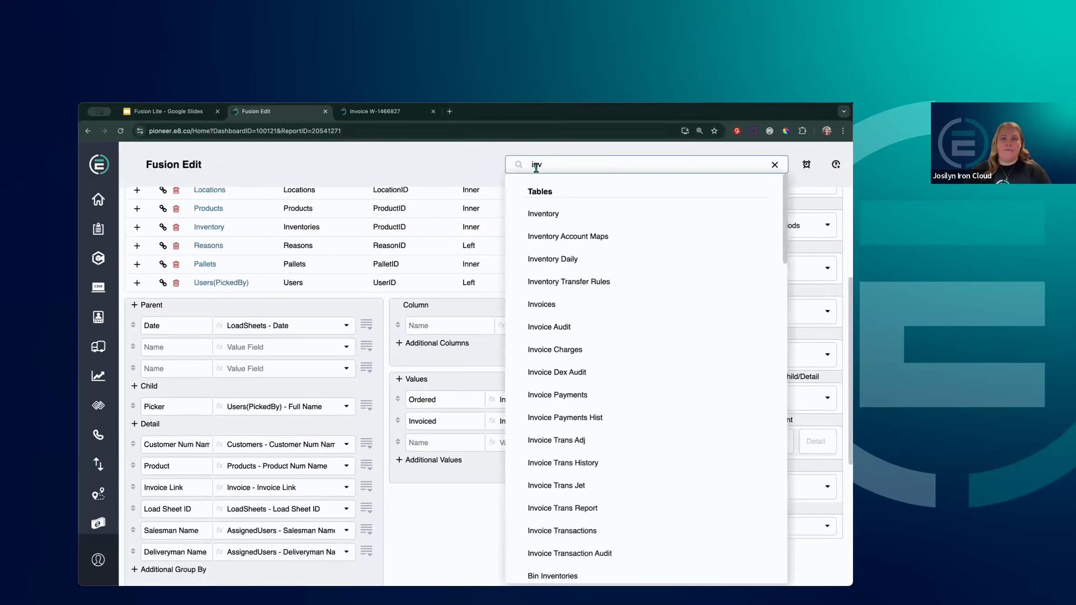
click(551, 218)
Check the invoice's line-item view, then open a column filter on the Inventory table
click(469, 113)
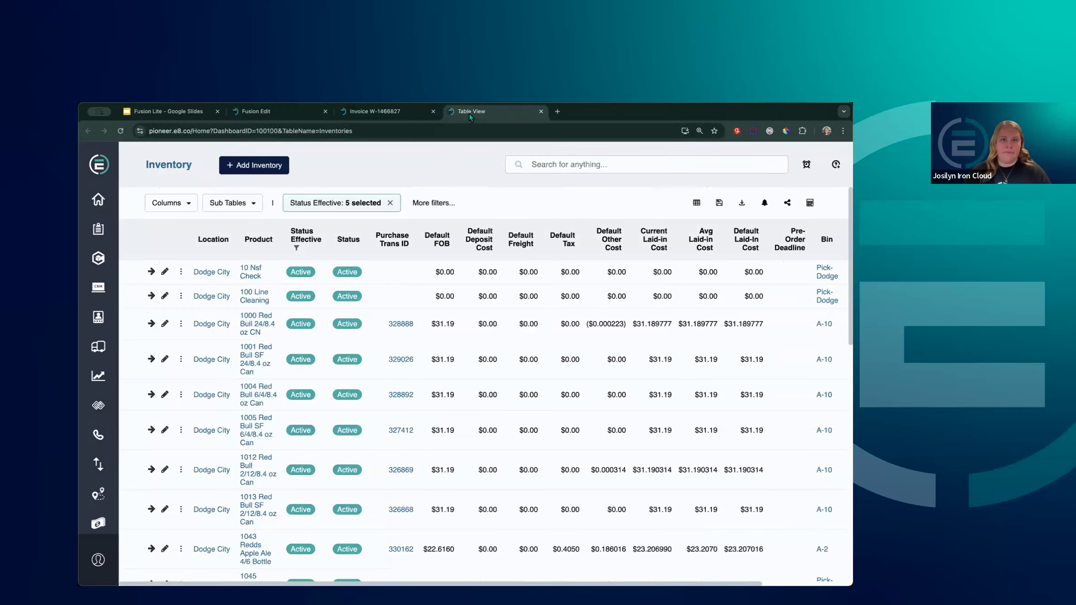
click(356, 112)
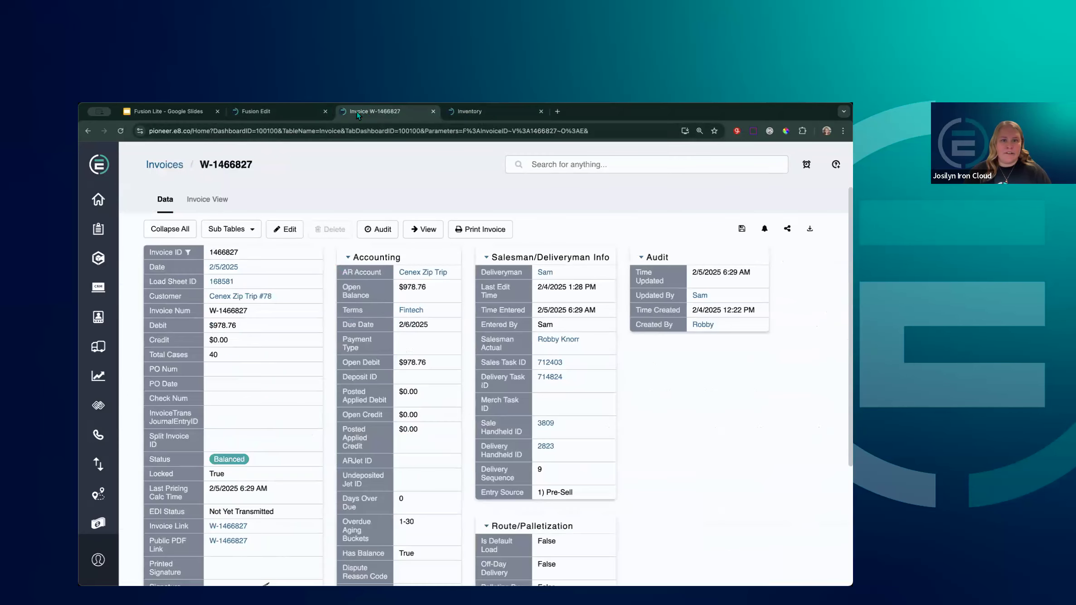
click(207, 199)
scroll(310, 313, down, 10)
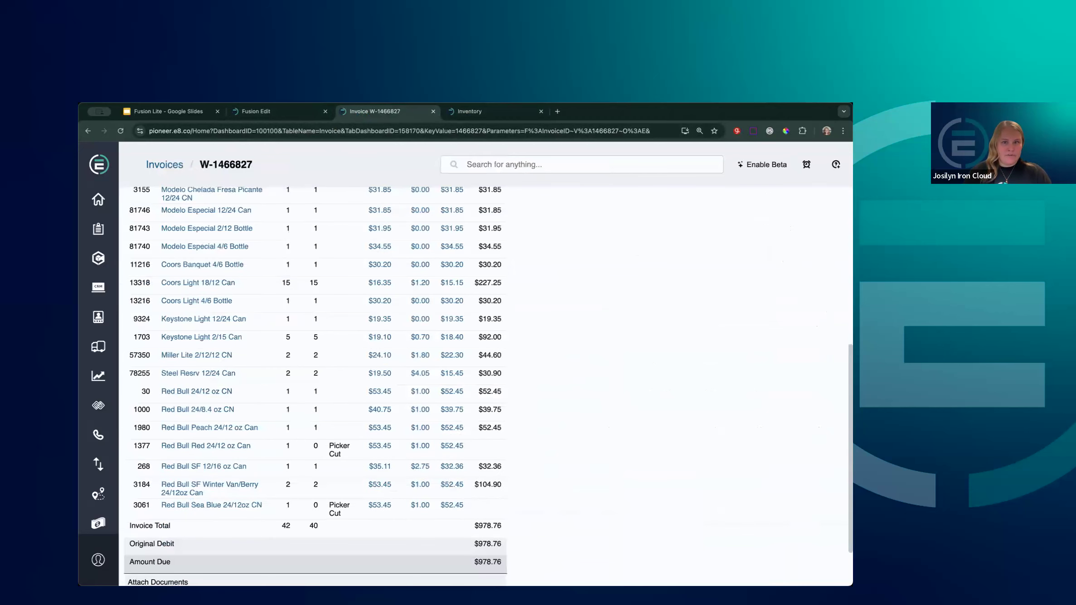
key(ctrl+Tab)
click(296, 248)
Filter the Inventory table to product 1377, Red Bull Red 24/12 oz Can
text(1377)
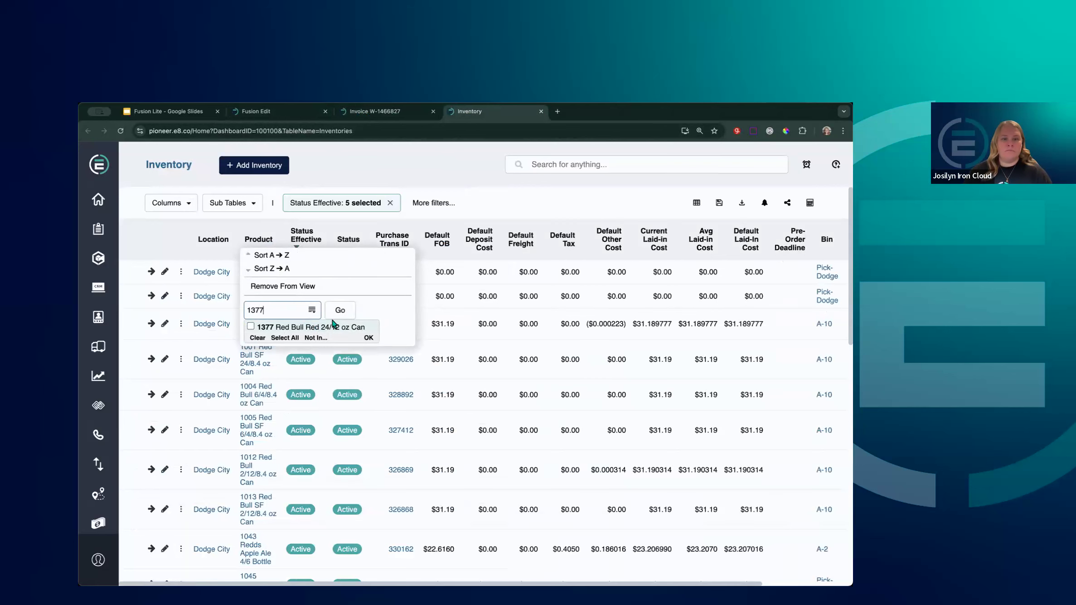
click(324, 327)
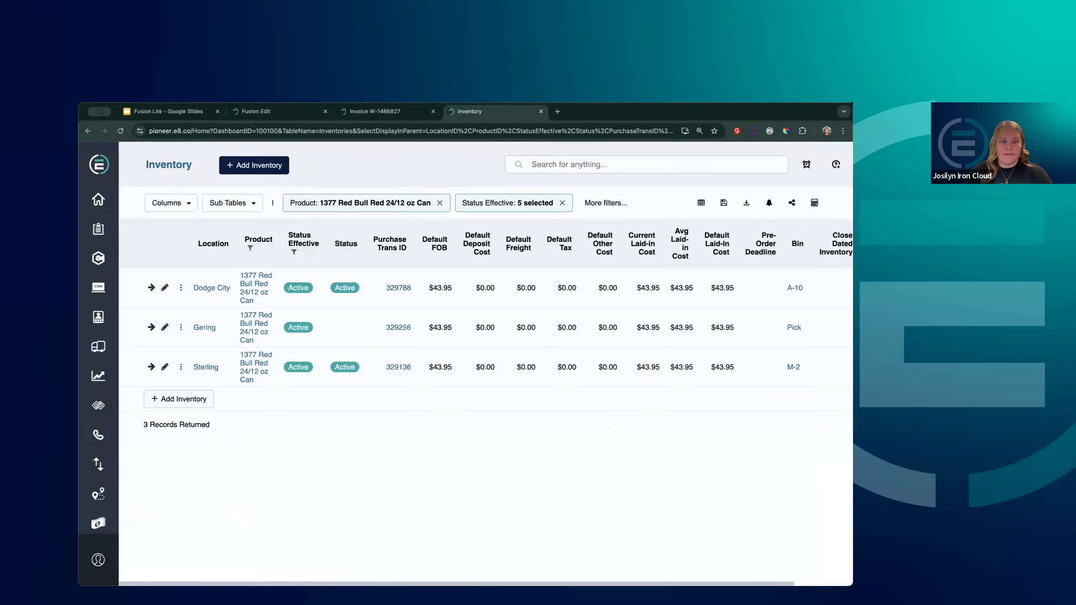
scroll(420, 557, right, 3)
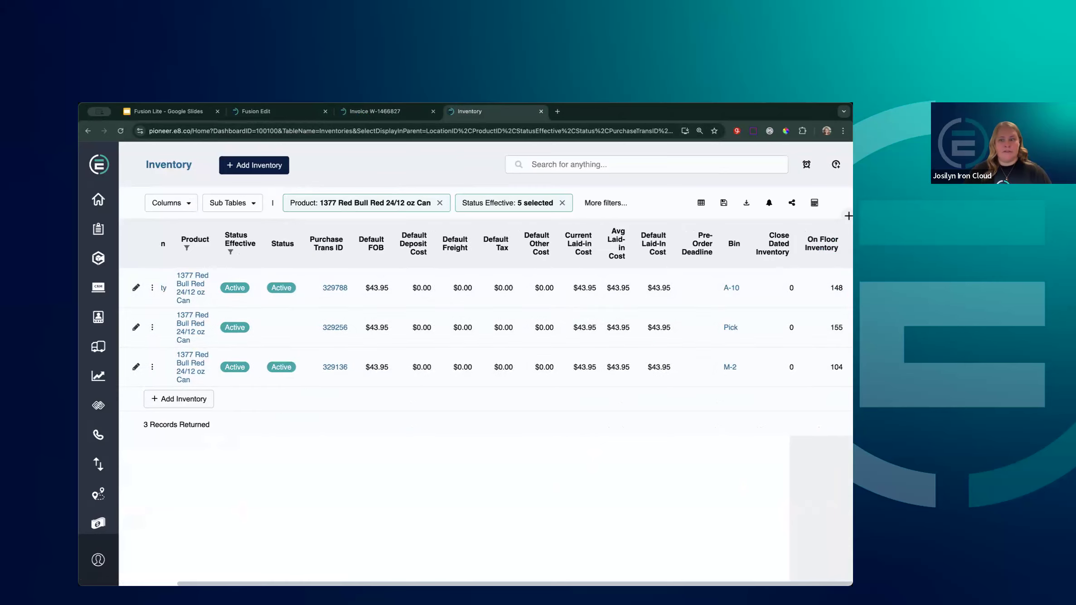
scroll(620, 564, left, 3)
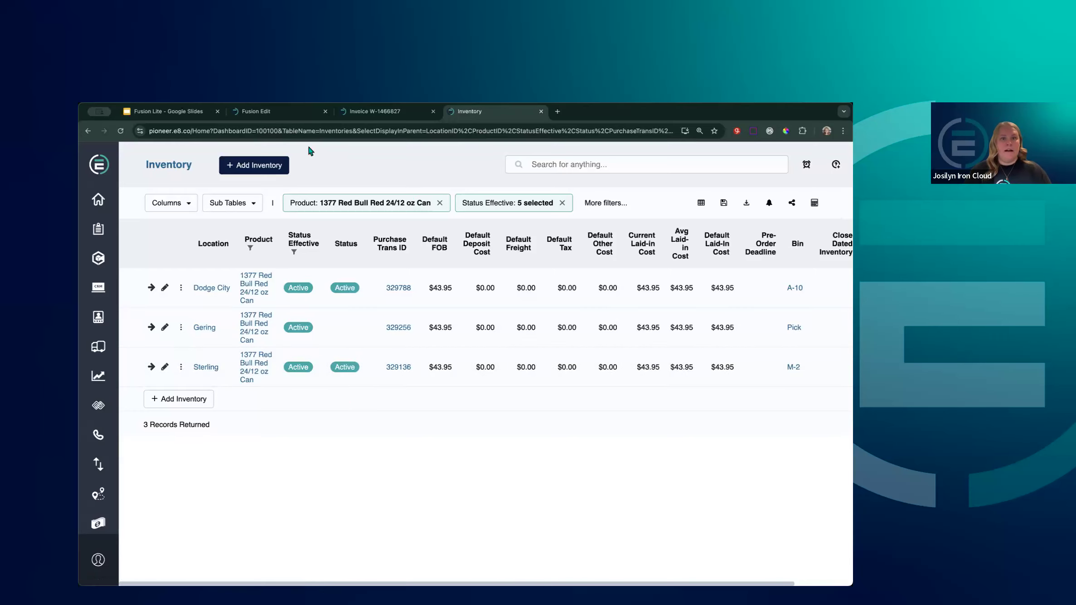
Review the report editor's filters, then add a Location: Sterling filter to the Inventory table
click(286, 114)
scroll(579, 450, down, 6)
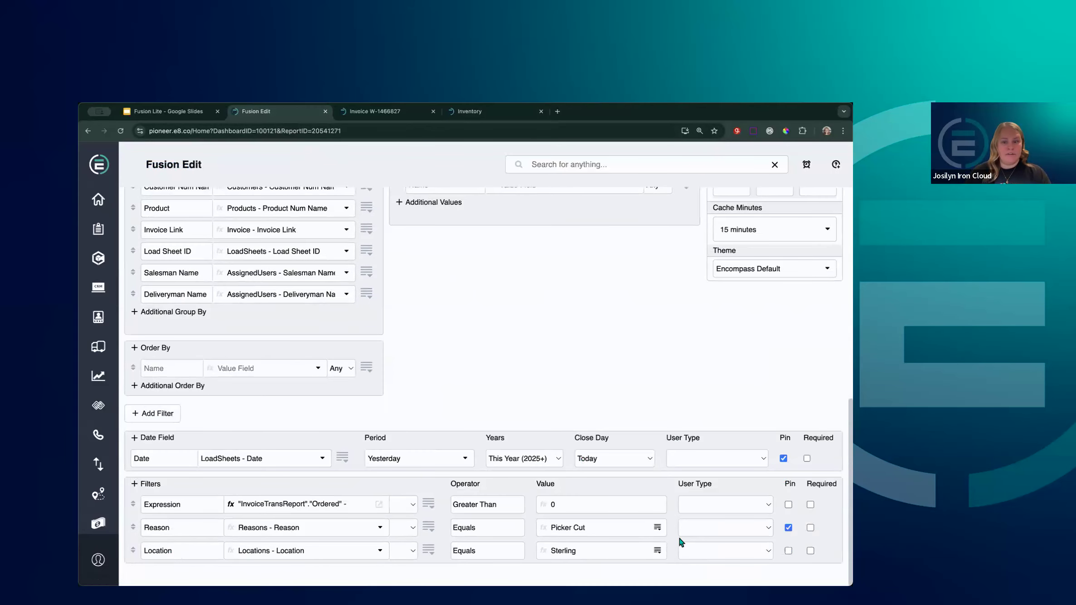
click(484, 112)
click(208, 254)
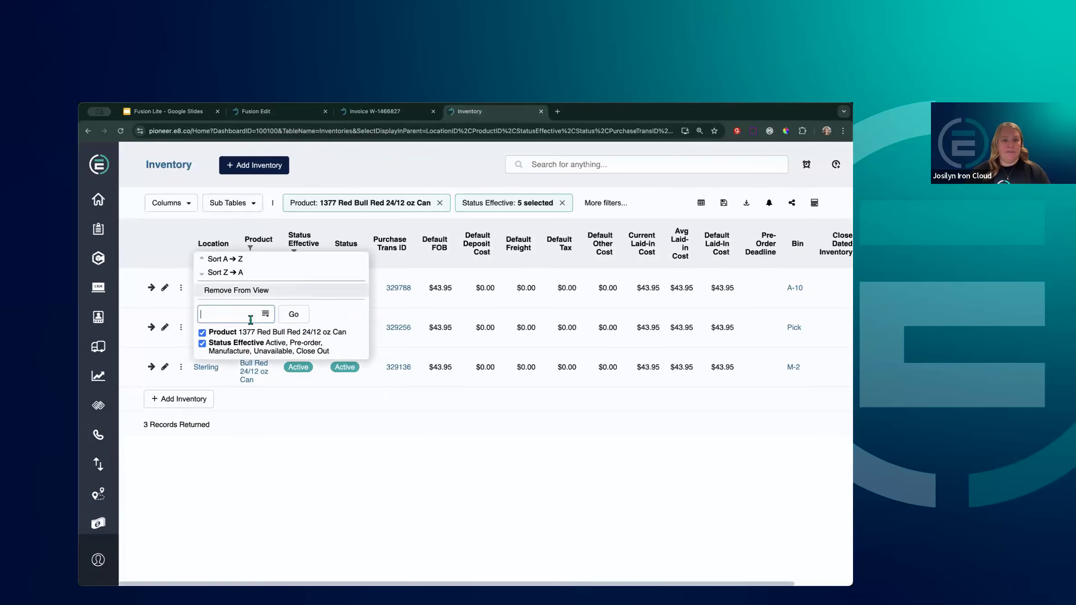
click(265, 314)
click(263, 355)
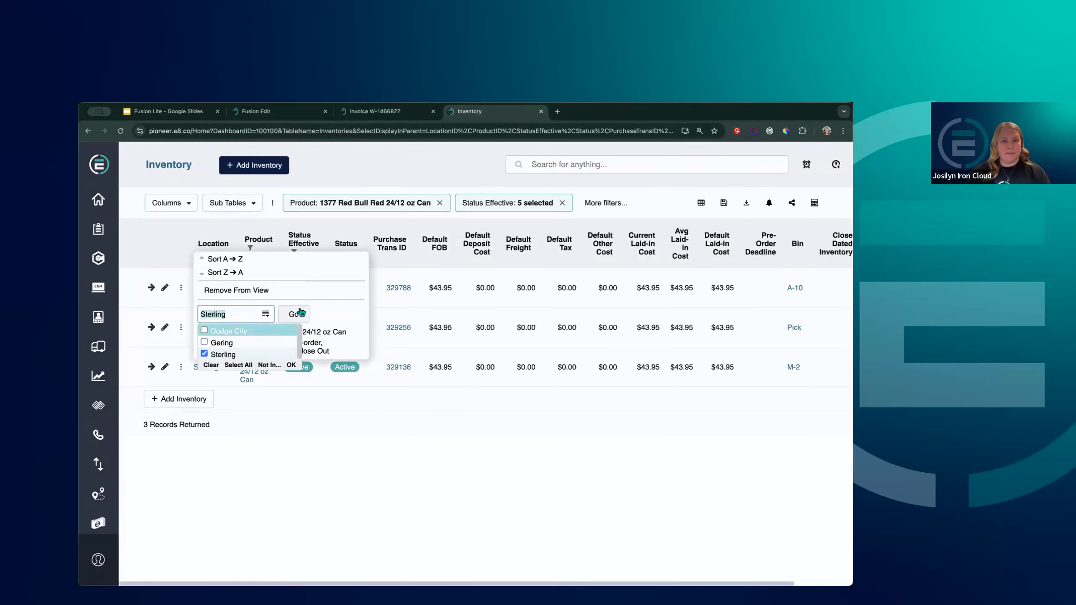
click(294, 314)
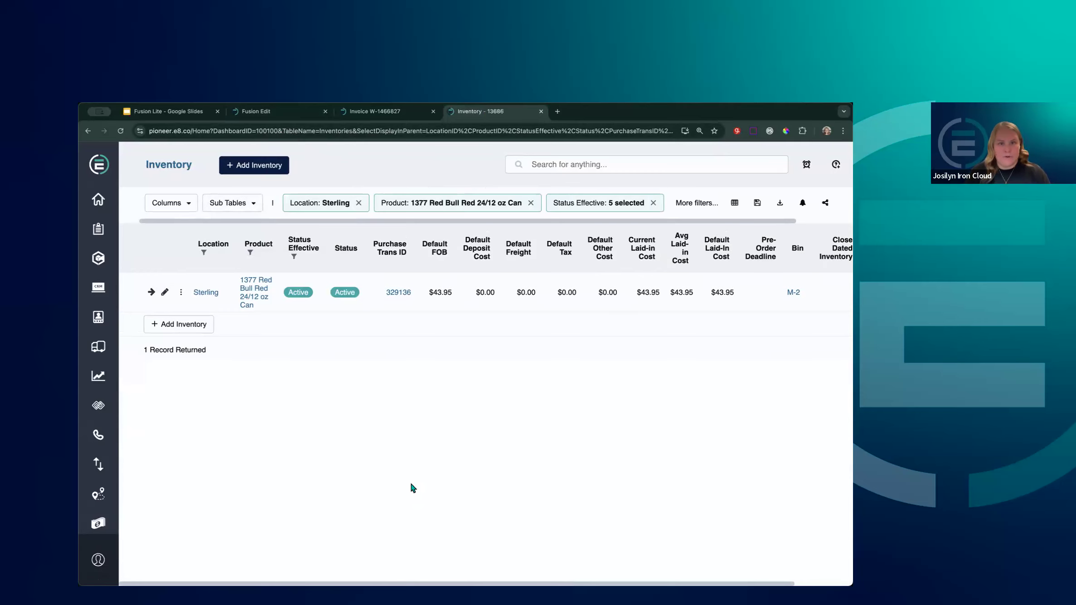
Remove the Sterling location filter and view On Floor Inventory for the three bins (148, 155, 104)
click(209, 250)
click(265, 324)
click(243, 342)
click(301, 327)
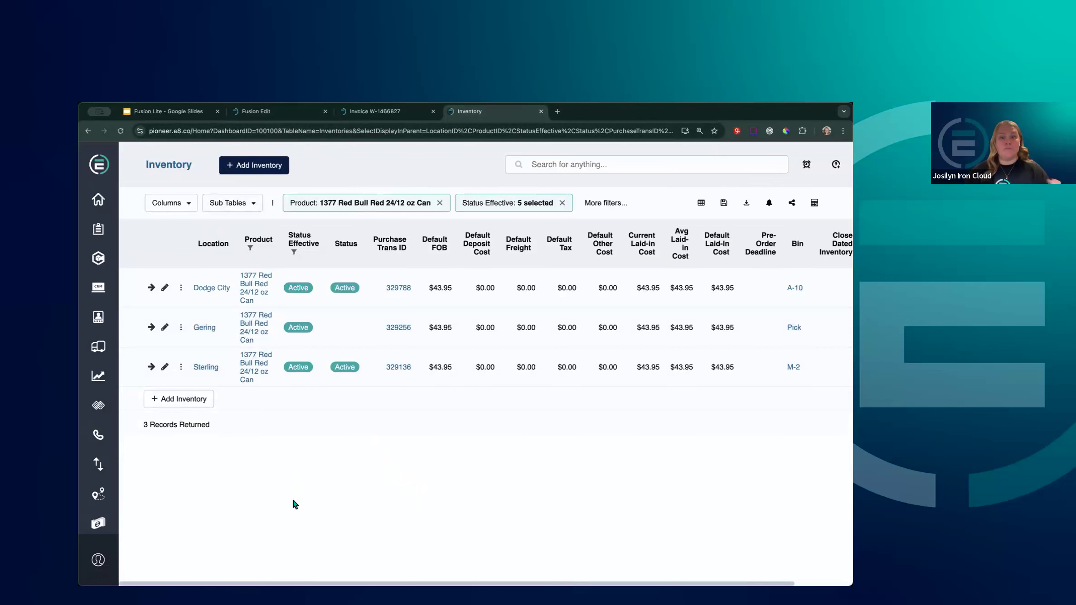
scroll(485, 326, right, 3)
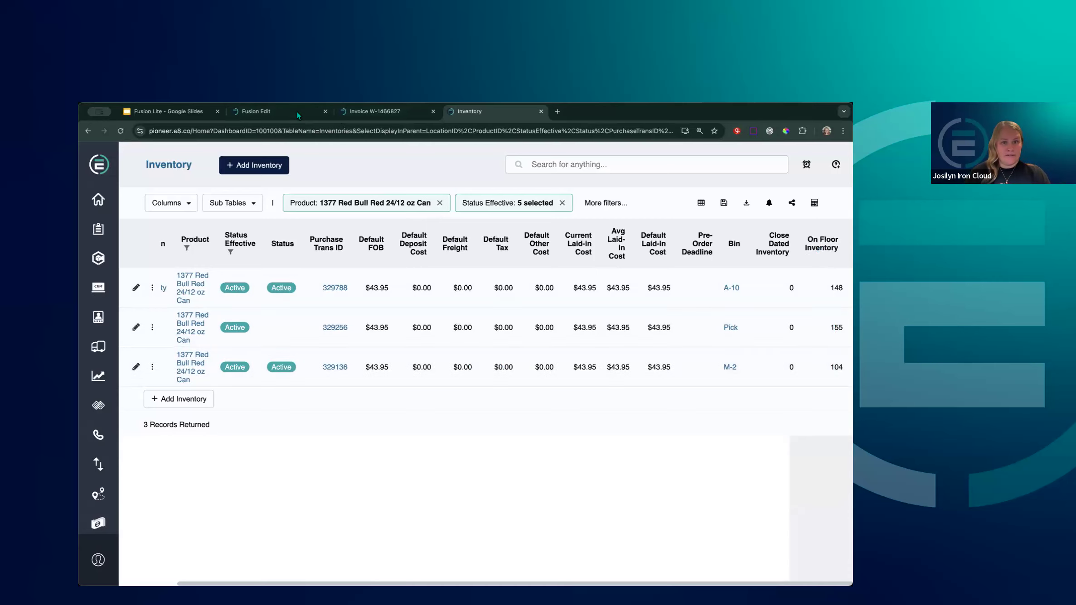
In the report editor, try Sum as the new value row's aggregate, then revert it to Any
click(256, 111)
scroll(642, 388, up, 5)
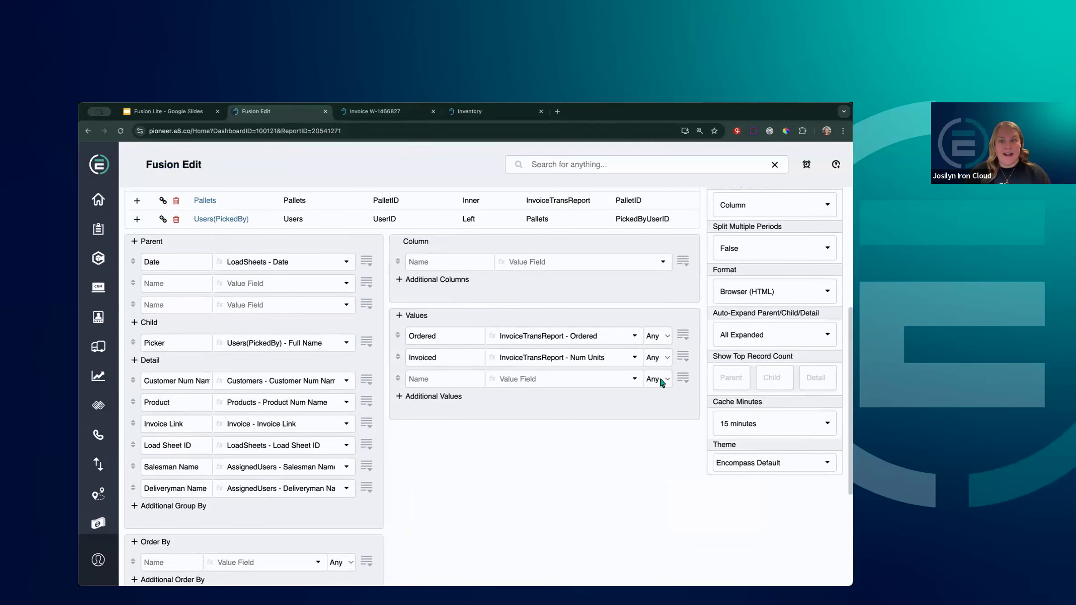
click(658, 378)
click(666, 322)
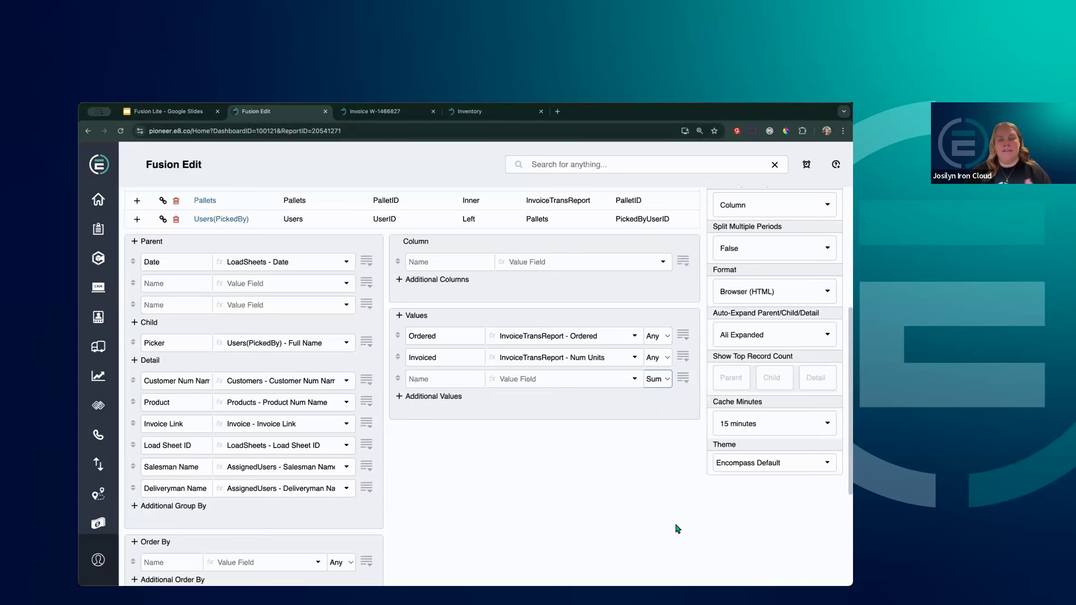
click(659, 380)
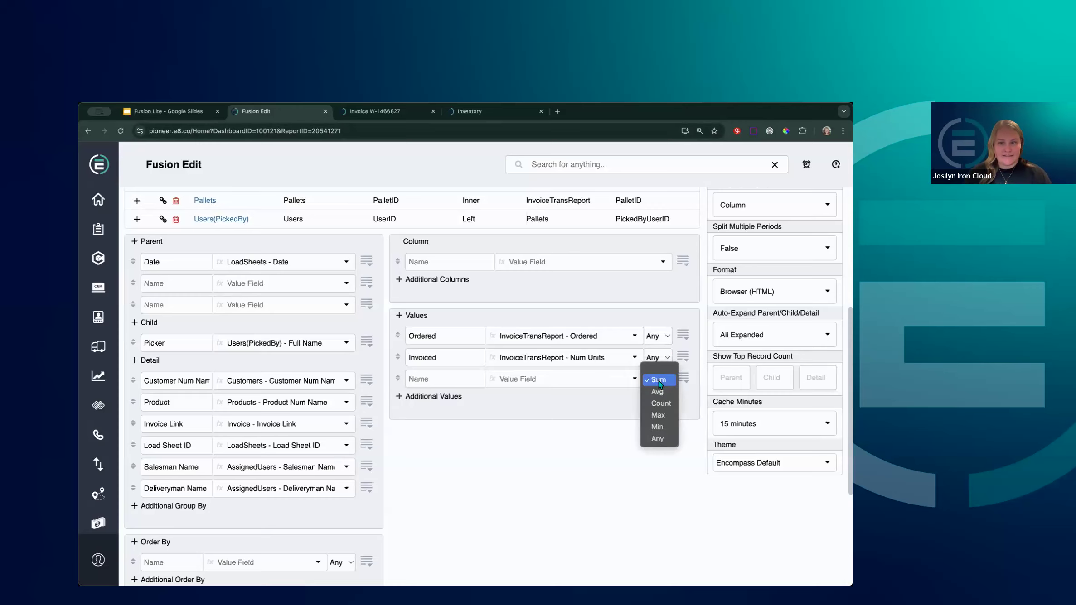
click(657, 439)
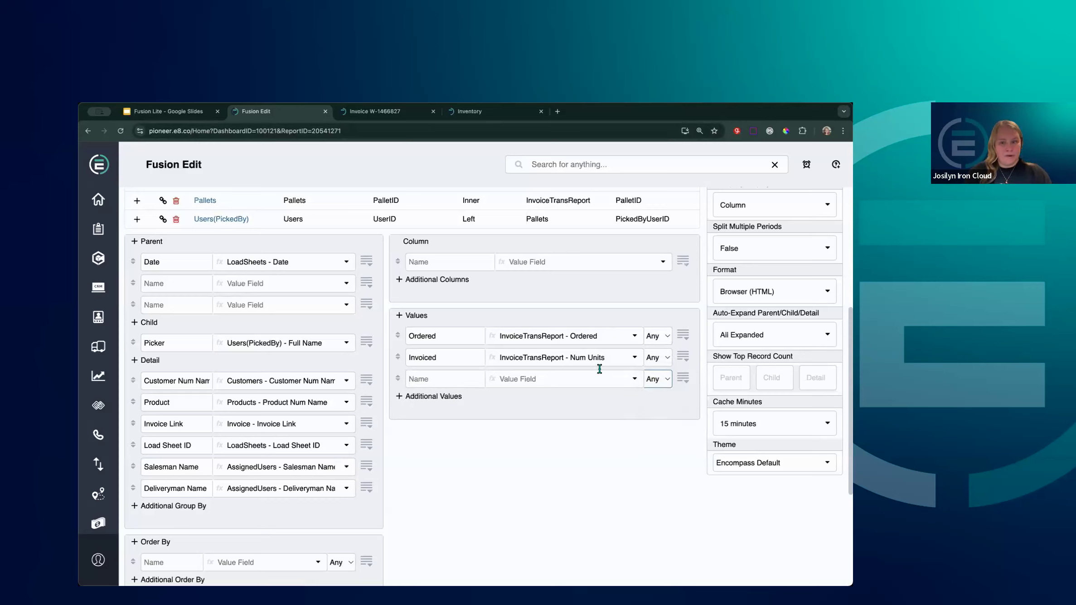
Fill the third value row with 'on floor', choosing Inventory - On Floor Inventory
click(532, 380)
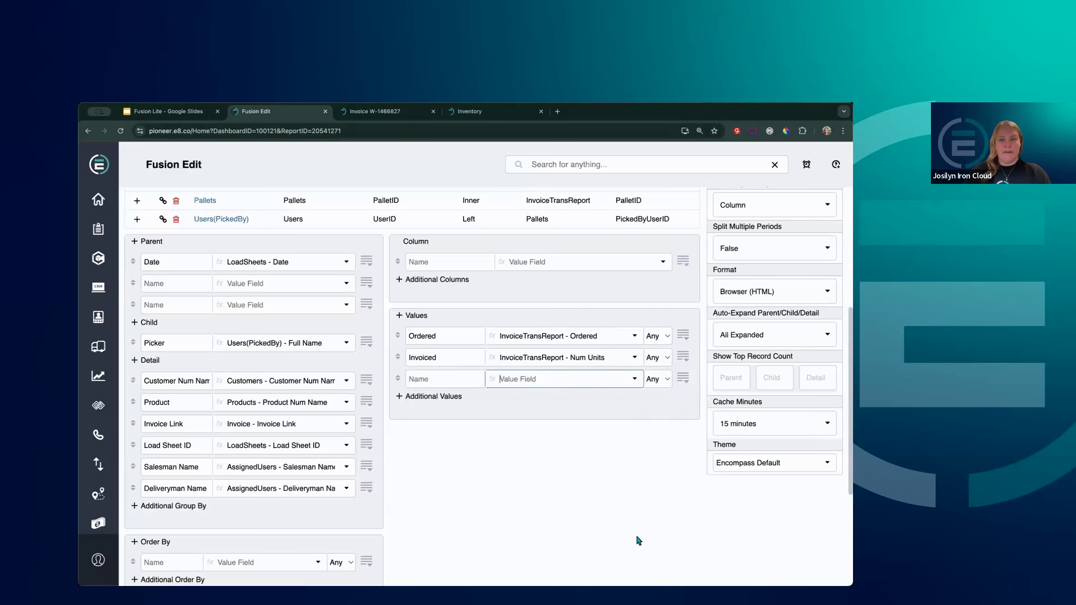
scroll(636, 534, up, 1)
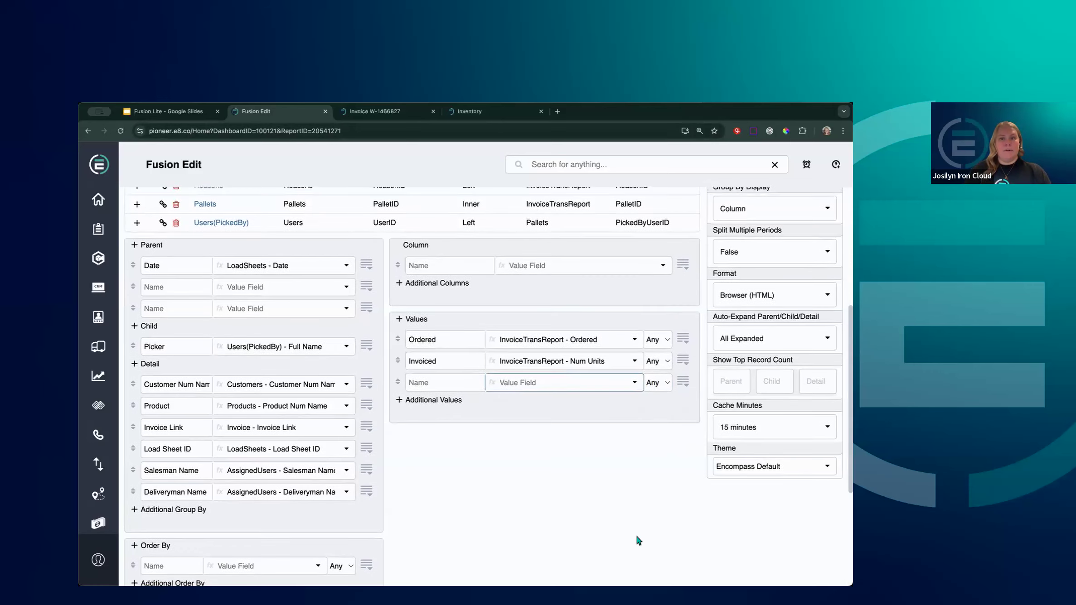
click(483, 114)
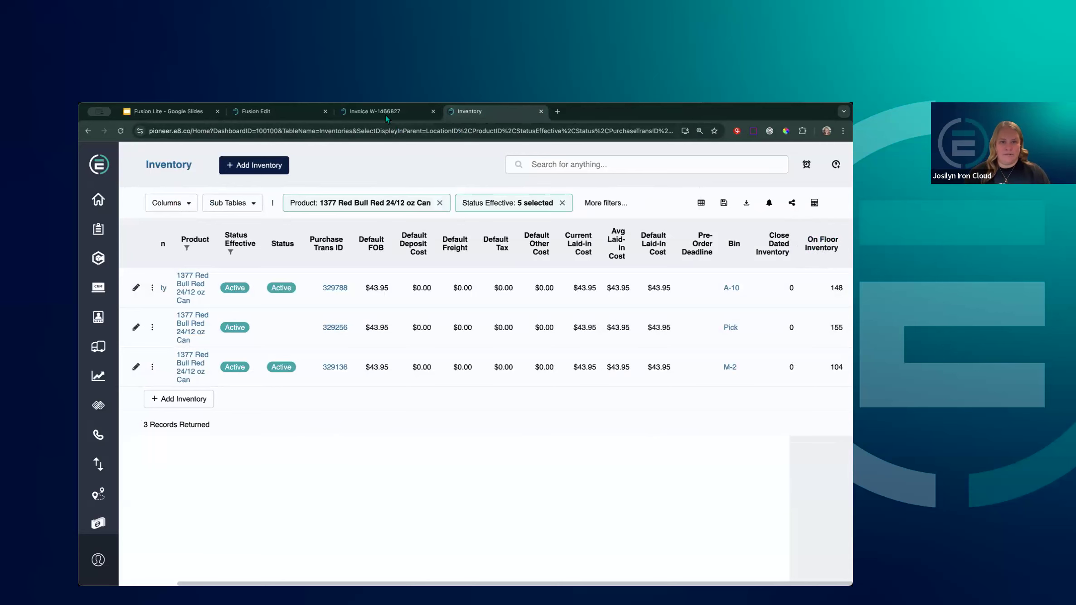
click(278, 114)
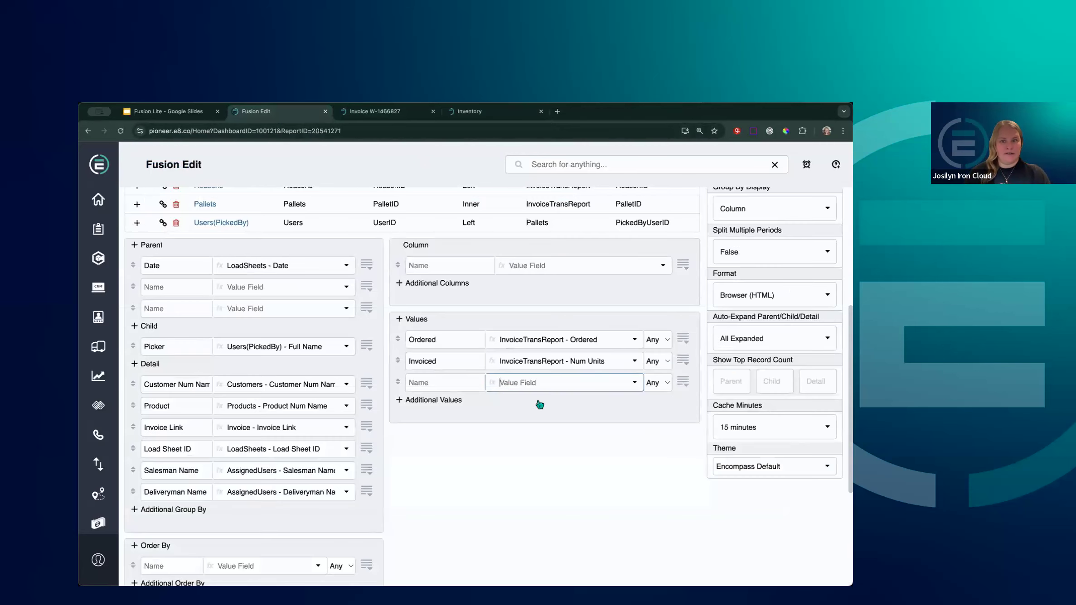
text(on floor)
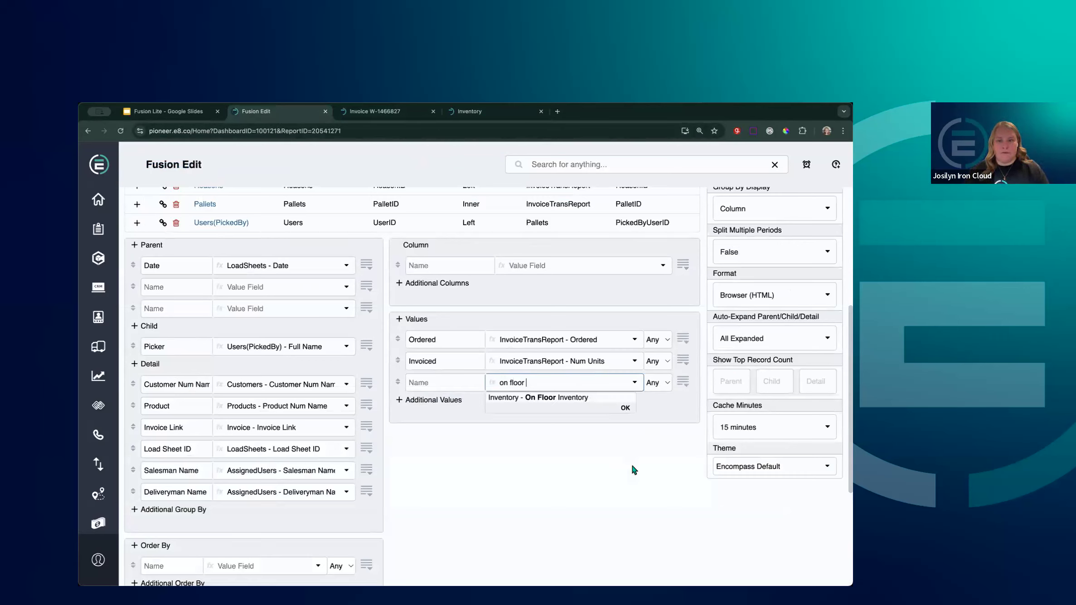
click(560, 398)
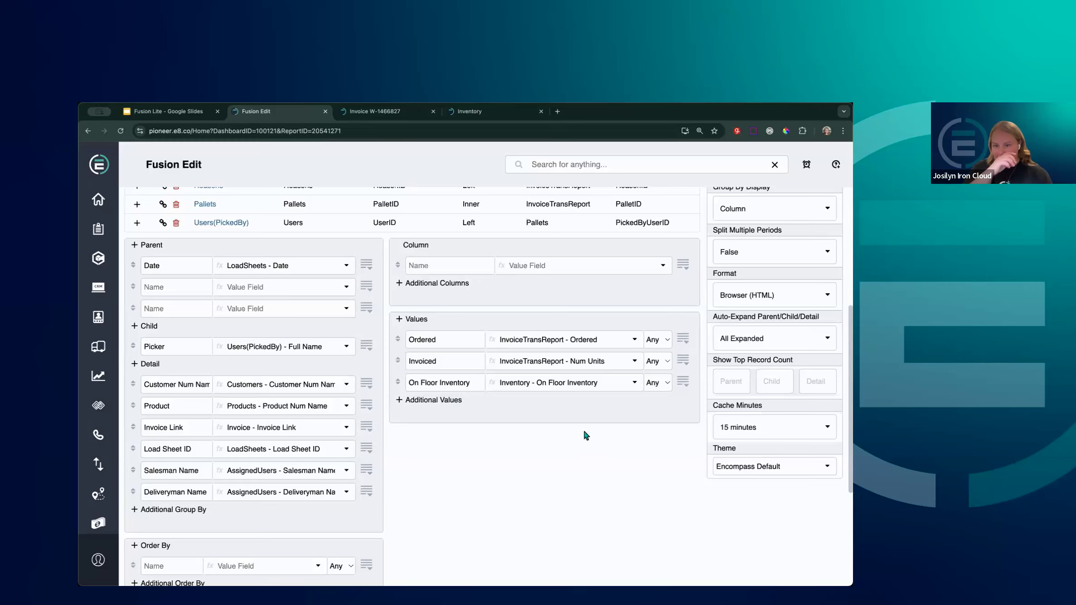
Keep the On Floor Inventory aggregation as Any and run the report
click(663, 385)
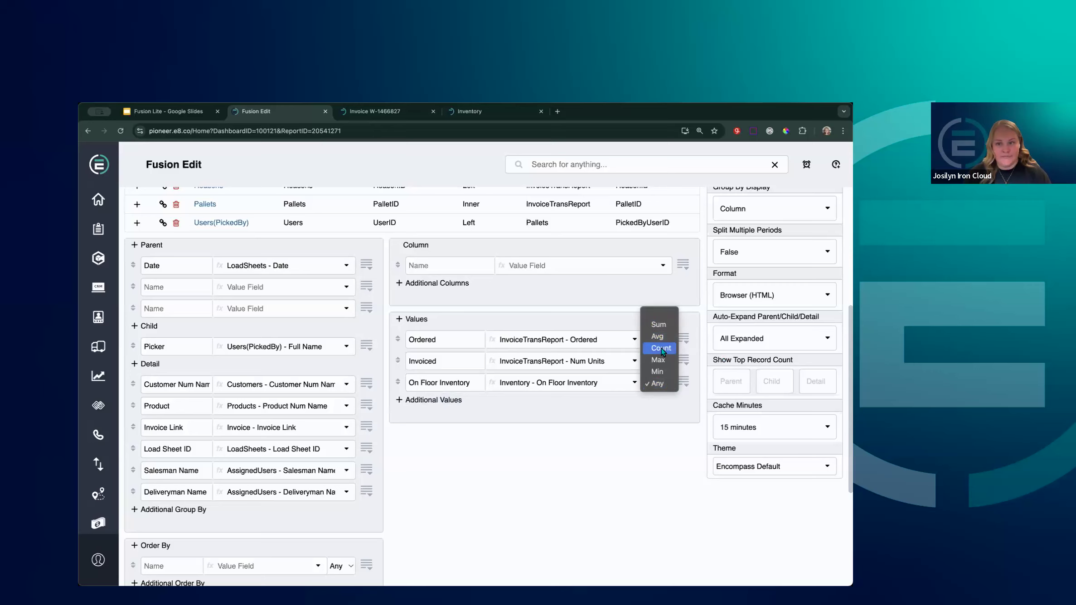
click(658, 384)
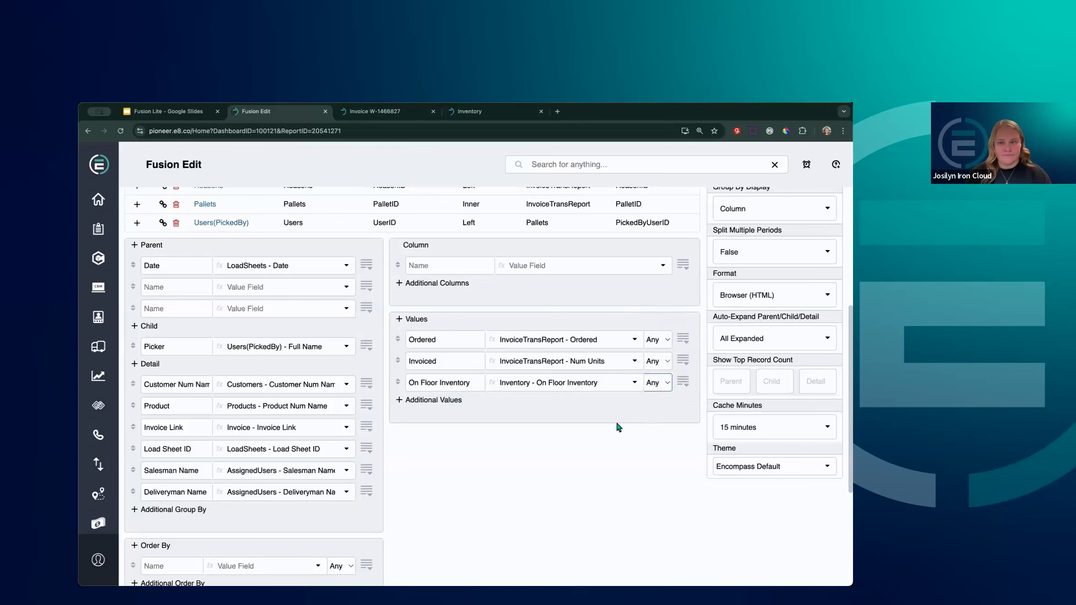
scroll(545, 512, down, 4)
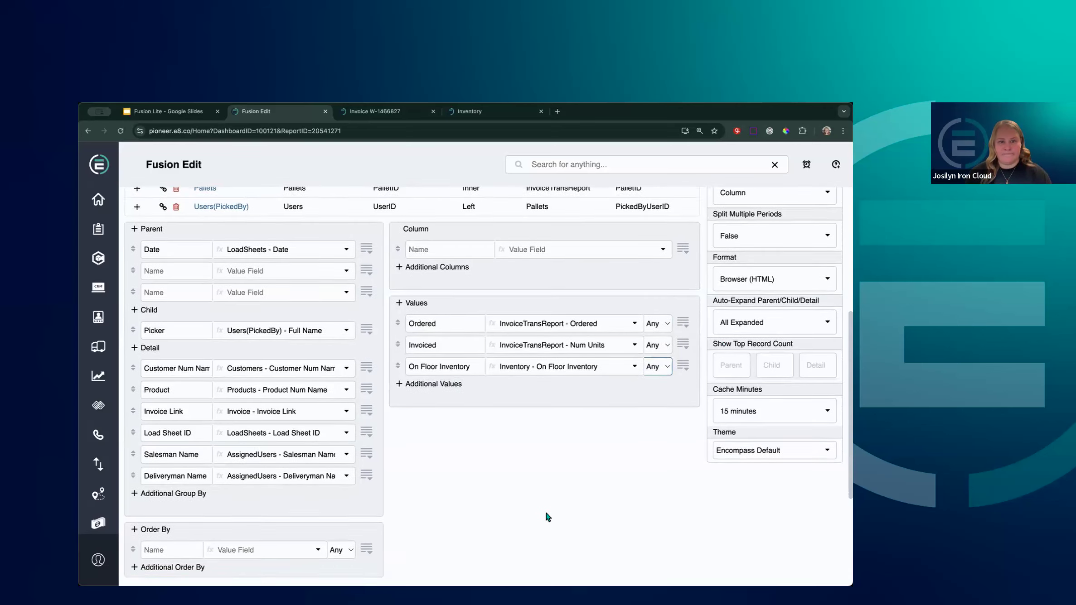
scroll(545, 510, up, 10)
click(252, 226)
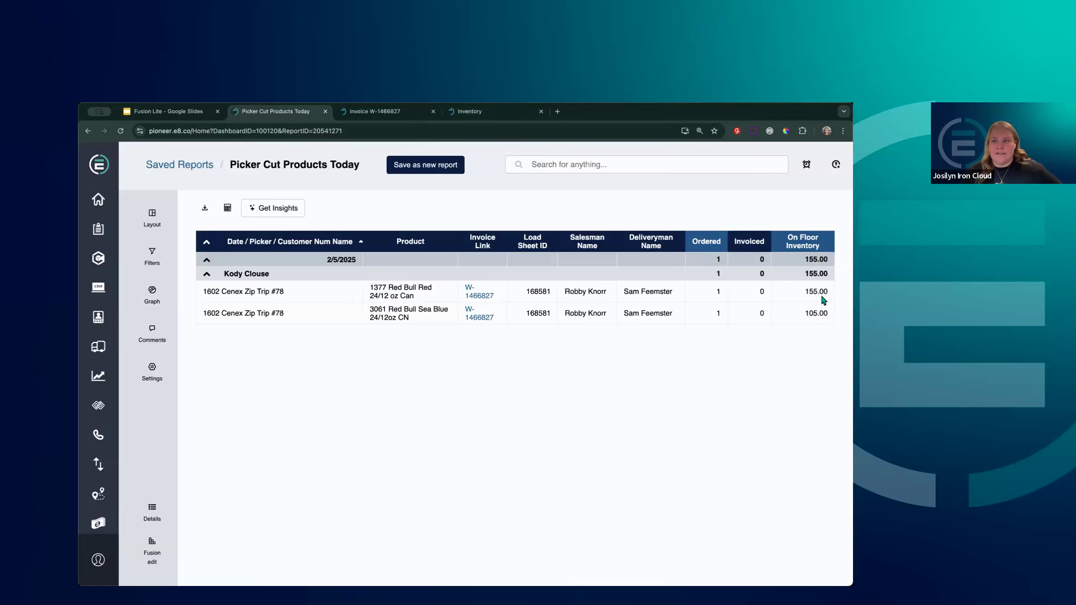
Filter the Inventory table's Location column to Sterling and review its On Floor Inventory counts
click(500, 115)
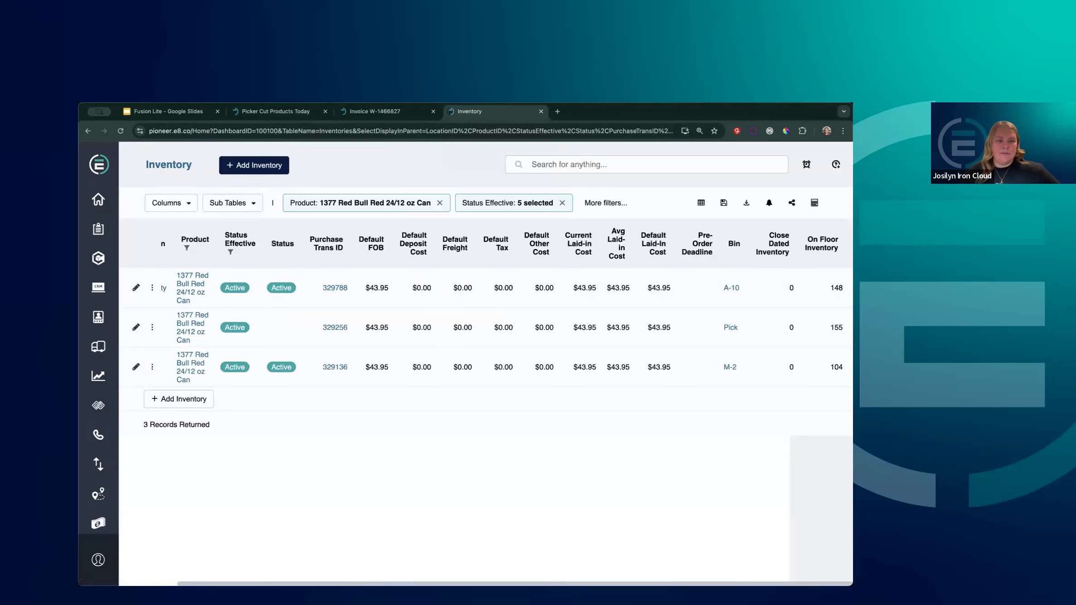
scroll(485, 326, left, 3)
click(211, 248)
text(sterl)
click(266, 329)
click(294, 319)
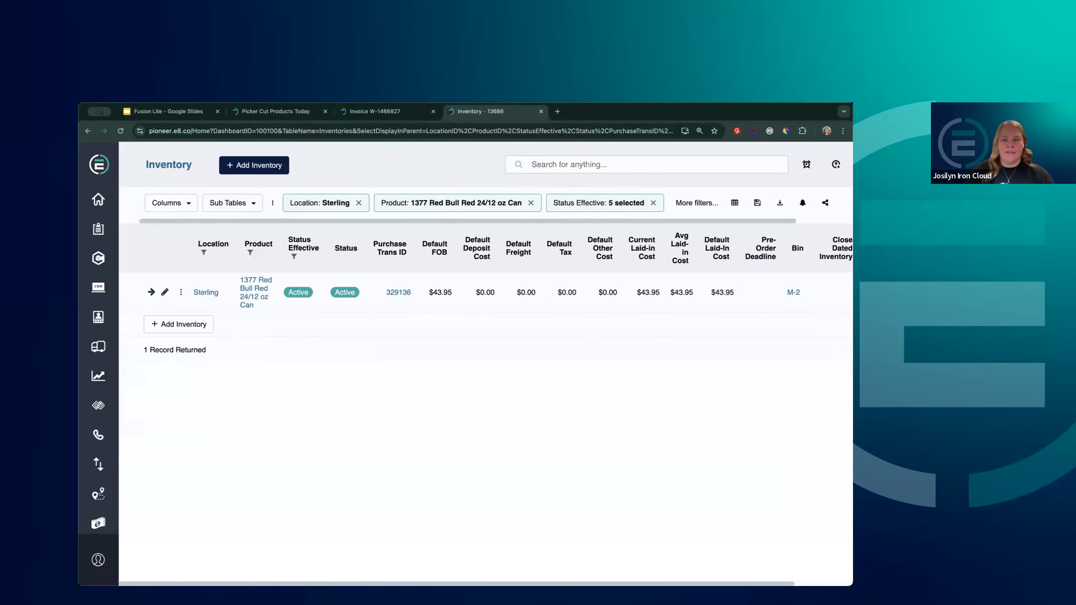
scroll(779, 337, right, 3)
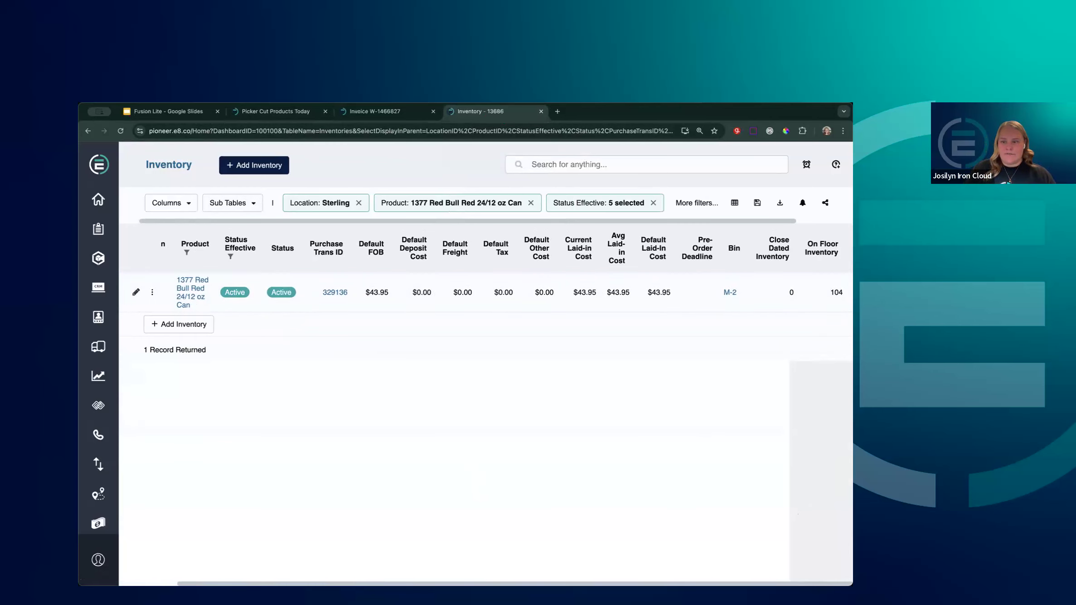
scroll(499, 317, left, 3)
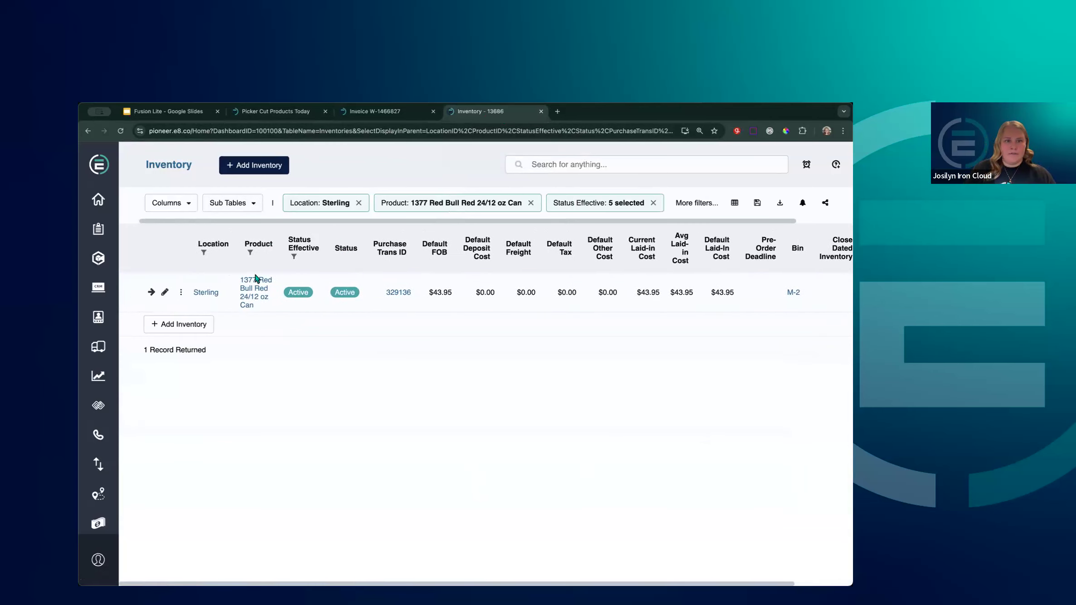
Compare the report's 155.00 on-floor value against the Sterling-filtered Inventory table
click(284, 118)
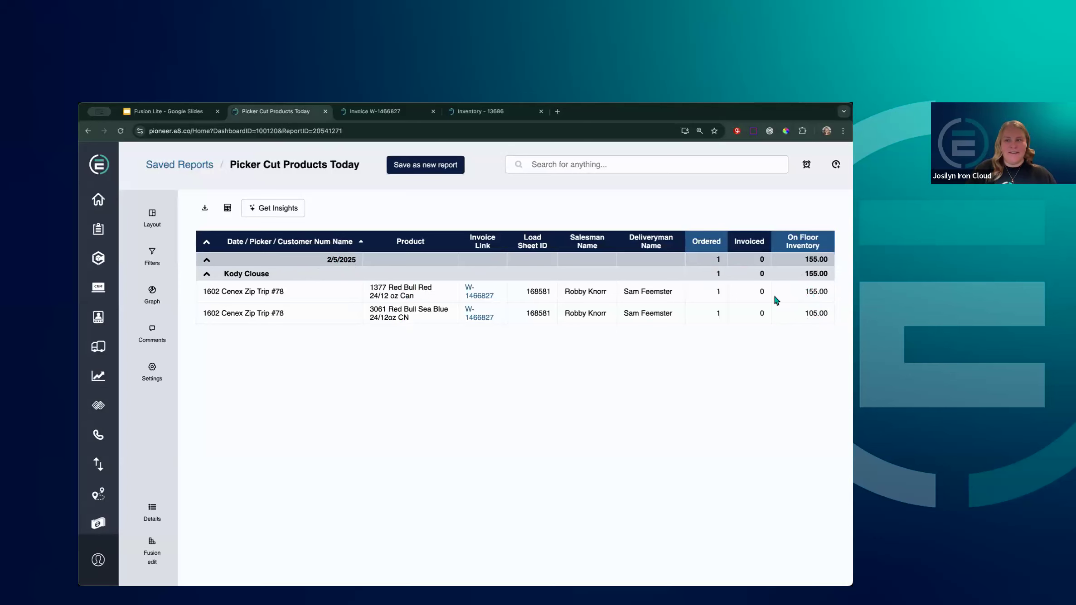
click(498, 117)
scroll(485, 290, right, 3)
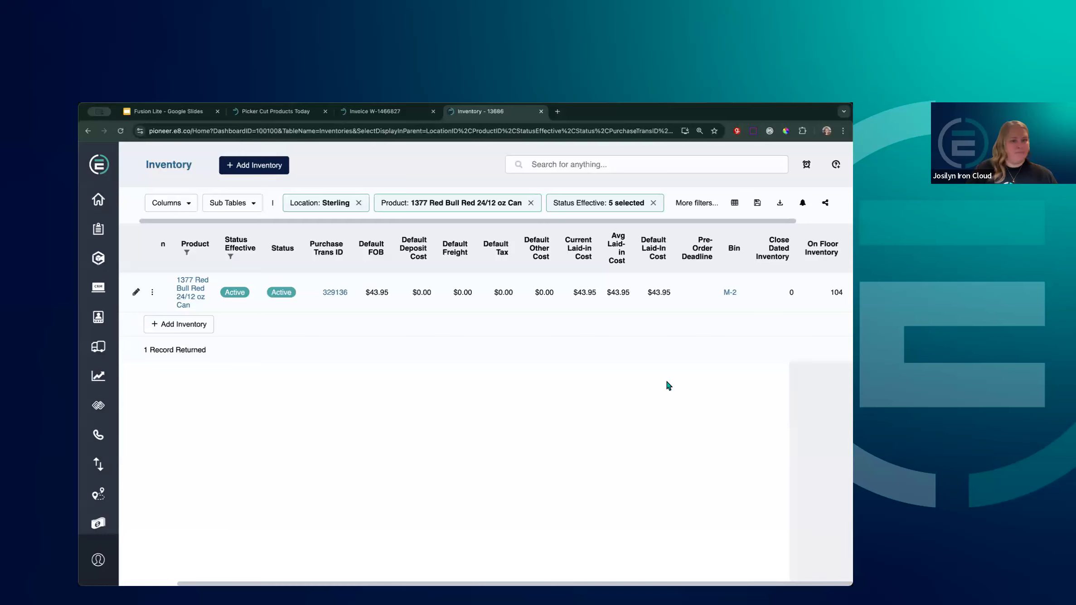
click(300, 113)
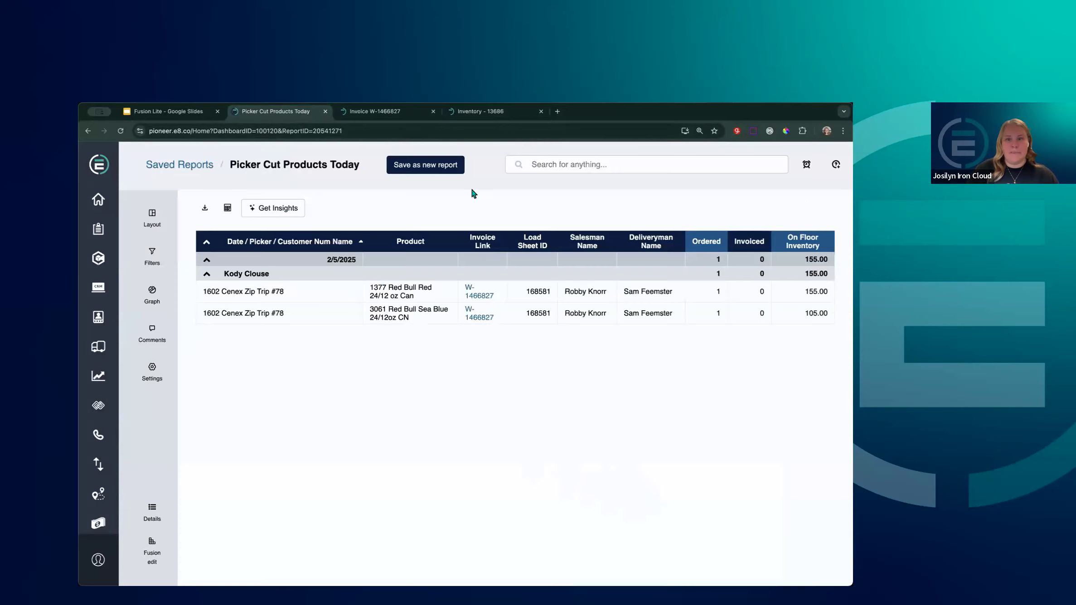
Save a new report named 'Picker Cut Products Yesterday', assigning a different user as Report Owner
click(417, 169)
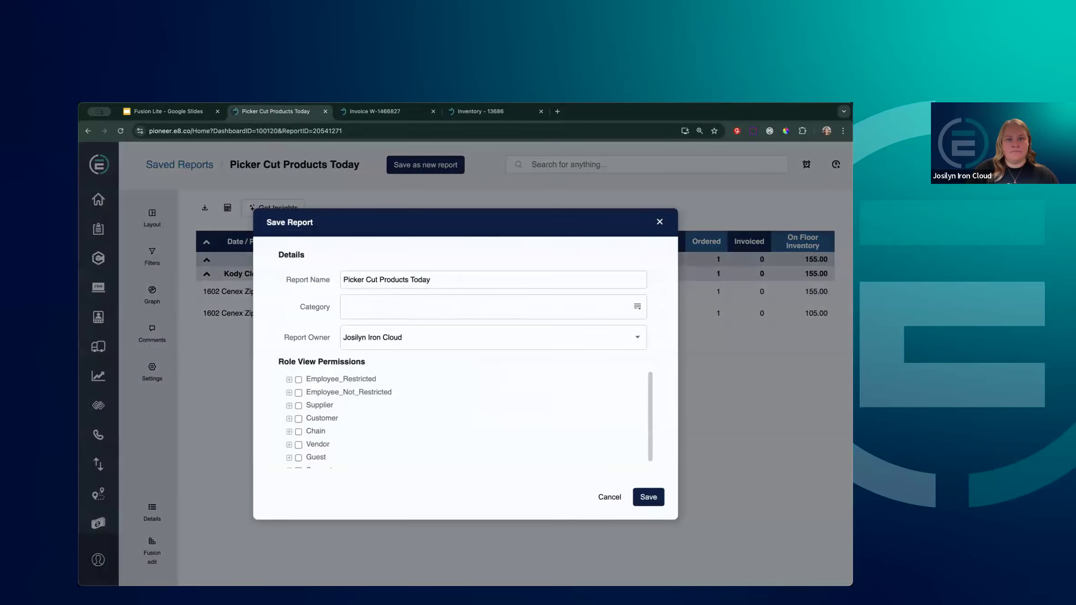
double_click(420, 280)
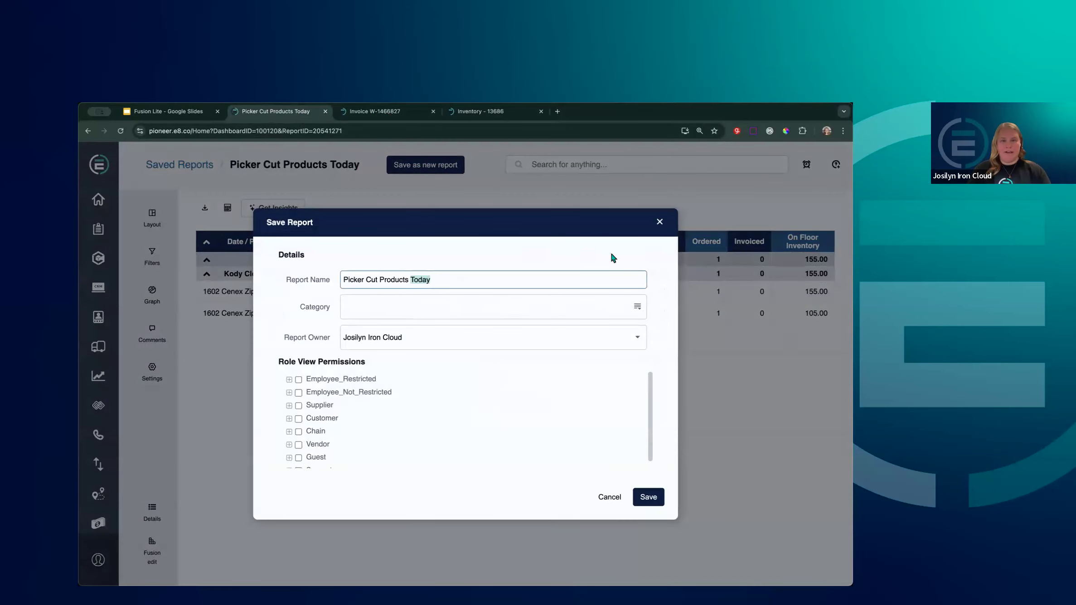
text(Yesterday)
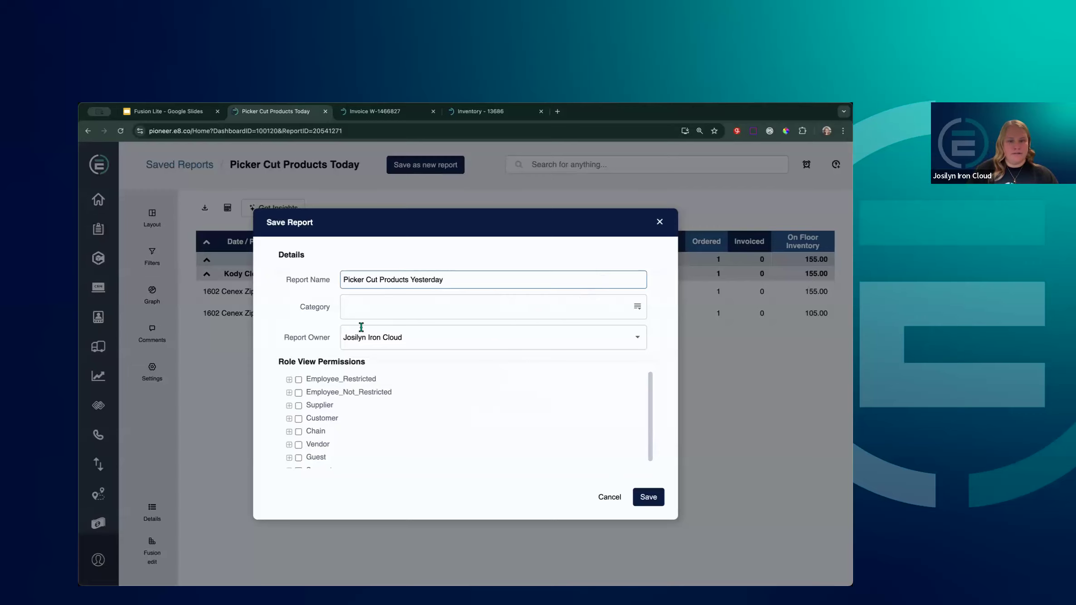
click(398, 338)
key(BackSpace)
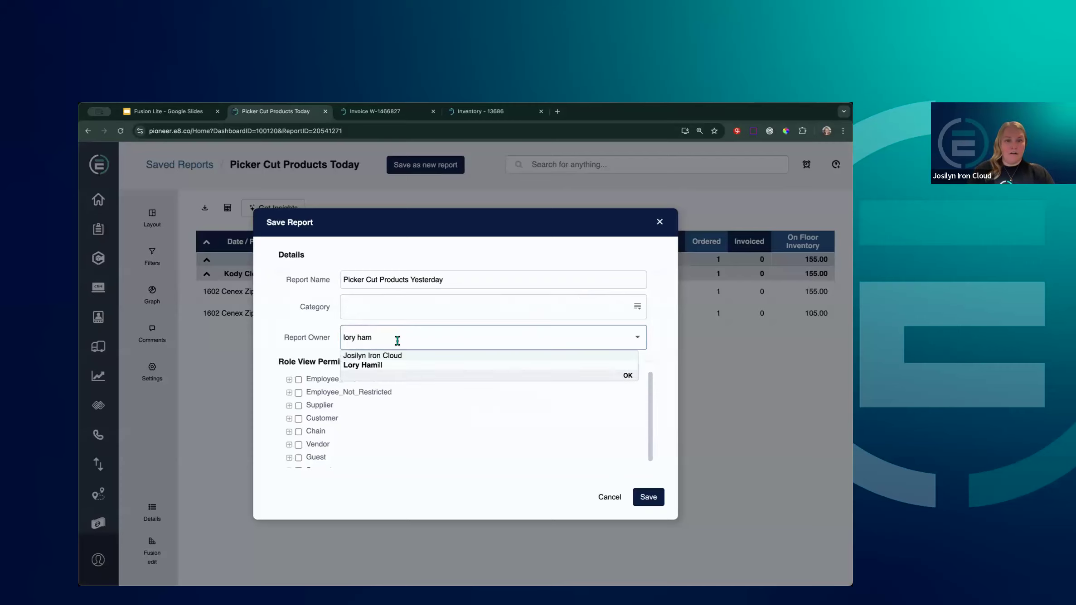
click(403, 365)
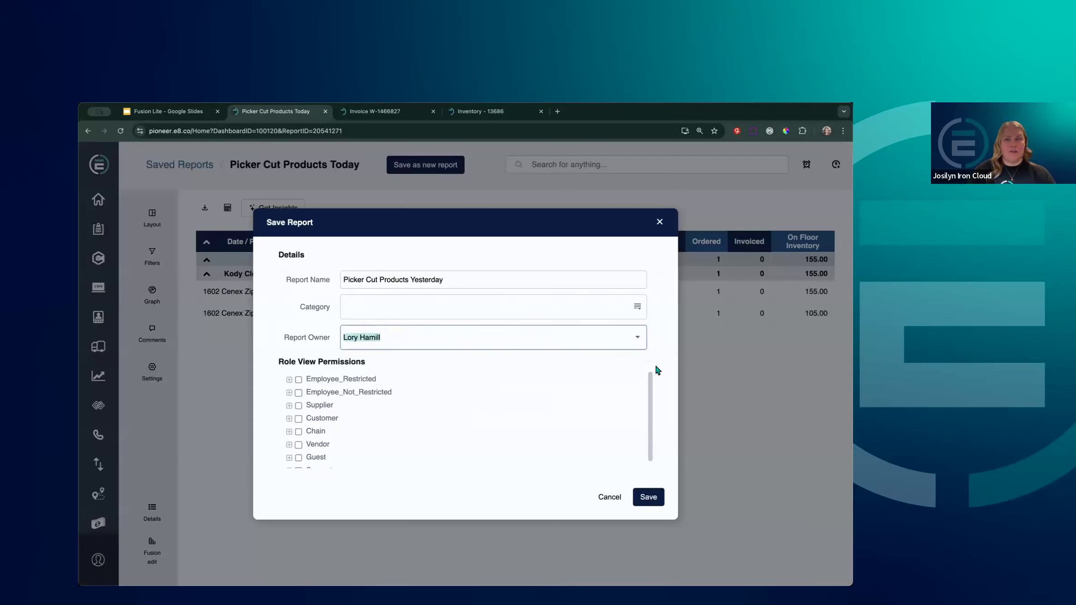
click(660, 366)
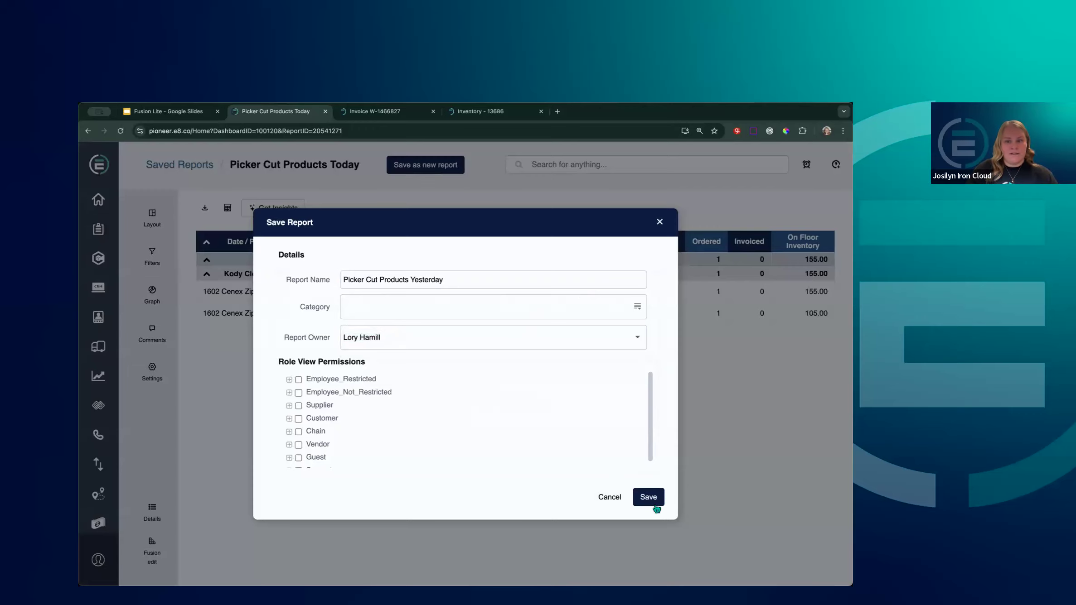
click(653, 498)
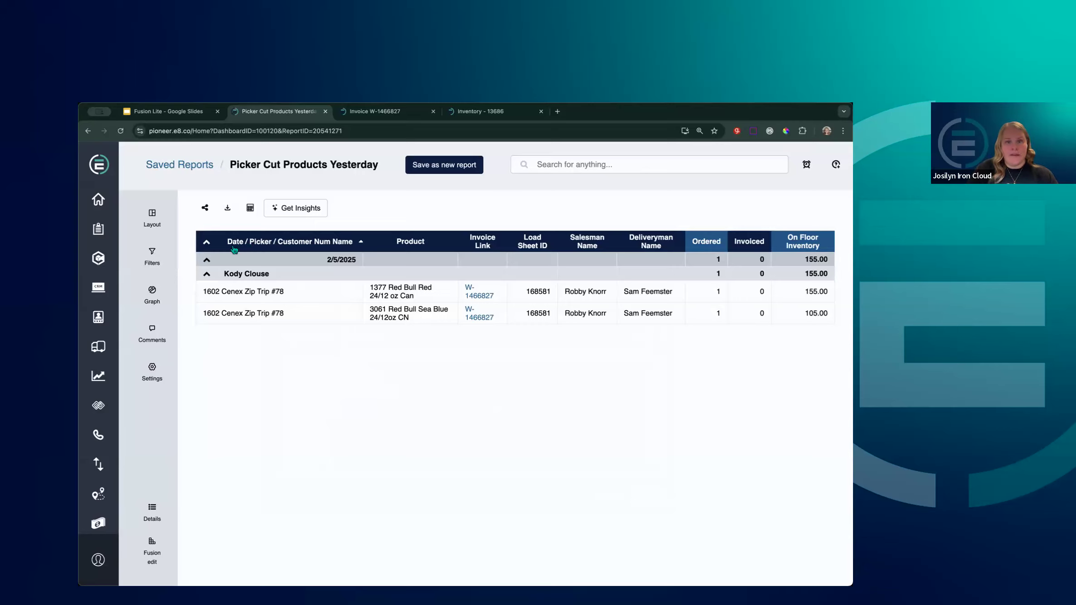
Choose Email from the report's share menu
click(205, 209)
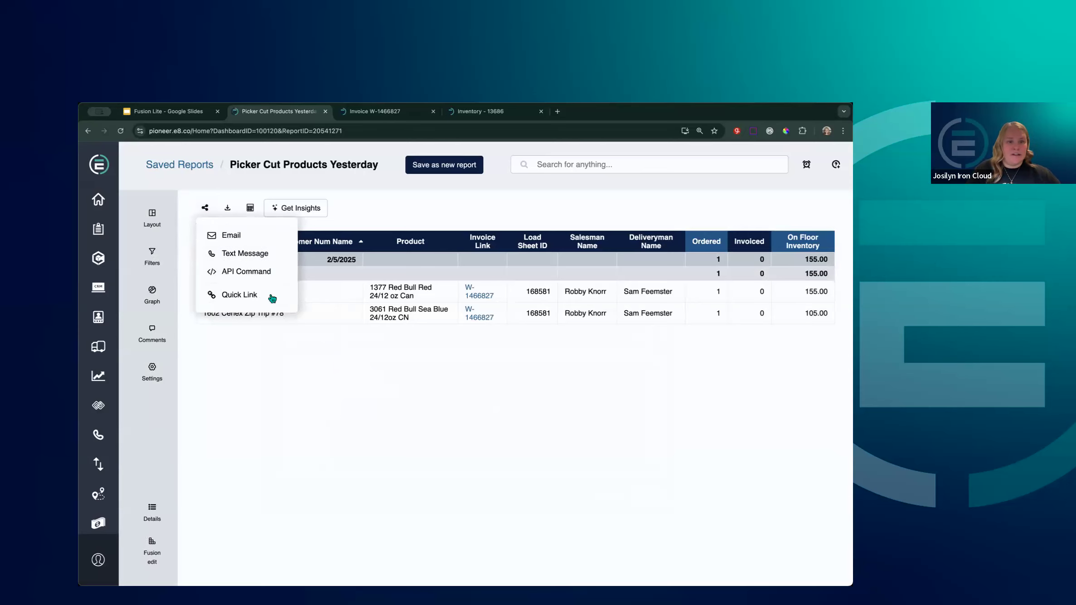
click(252, 236)
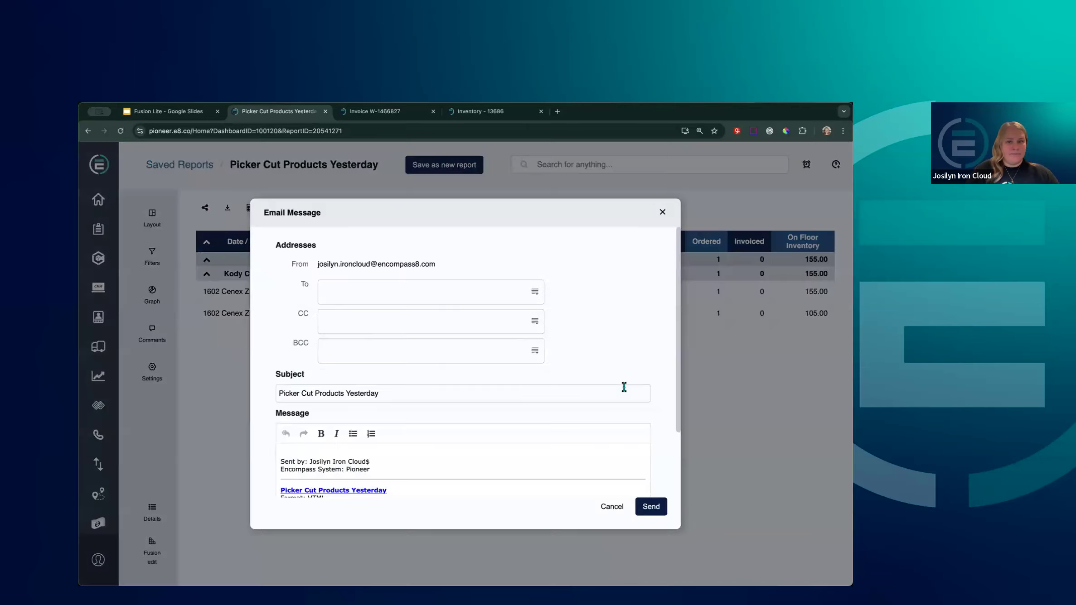
Add the report owner as the email's recipient
click(442, 290)
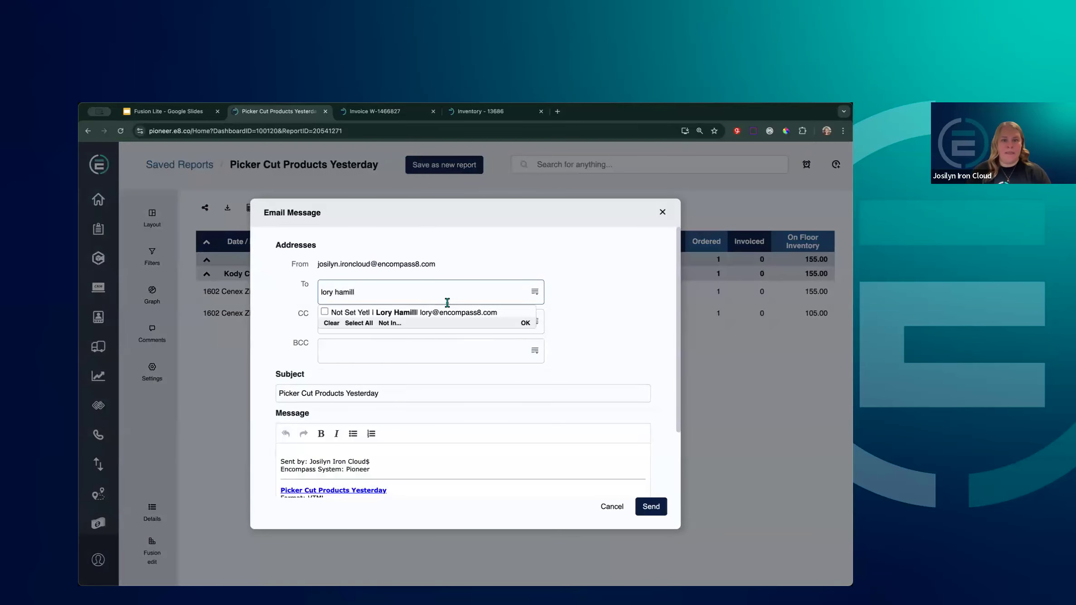
click(443, 318)
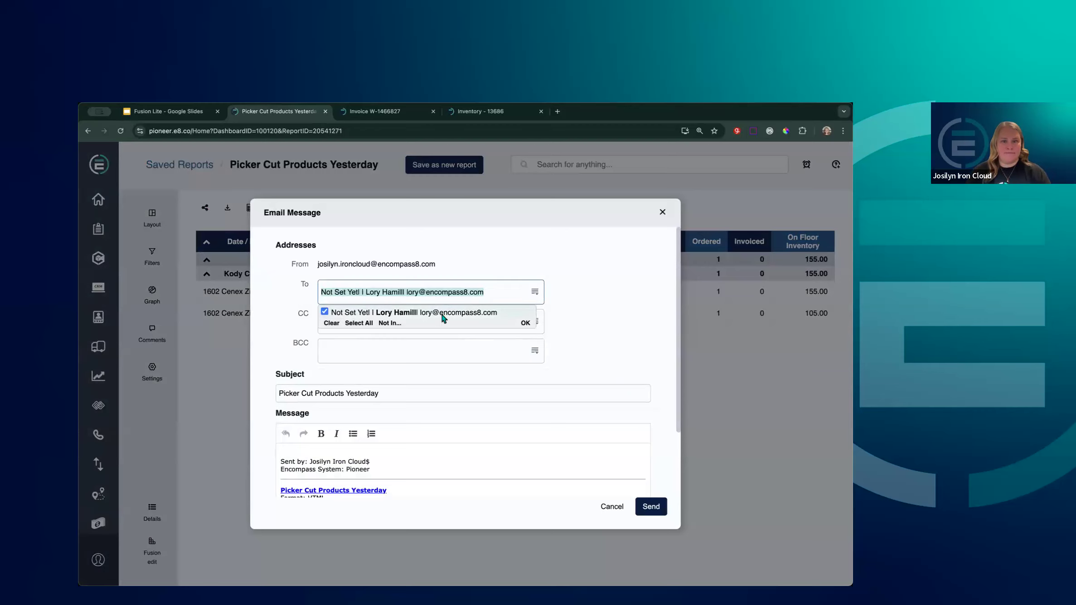
click(525, 323)
Write 'Here's the report you requested.' with a blank line after it, and send the email
scroll(467, 329, down, 1)
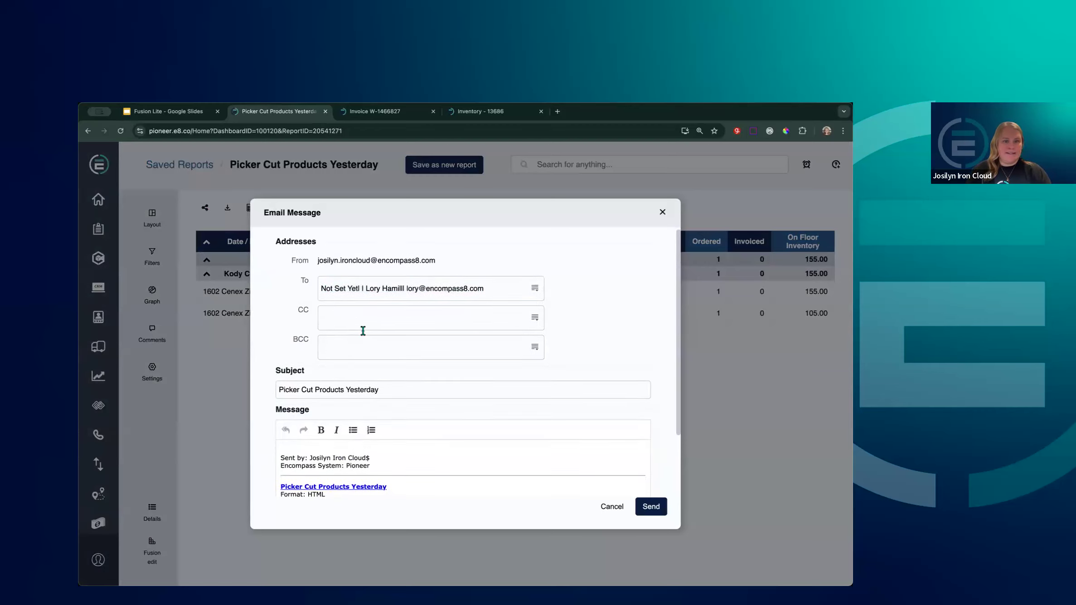
scroll(439, 372, down, 1)
scroll(437, 367, down, 2)
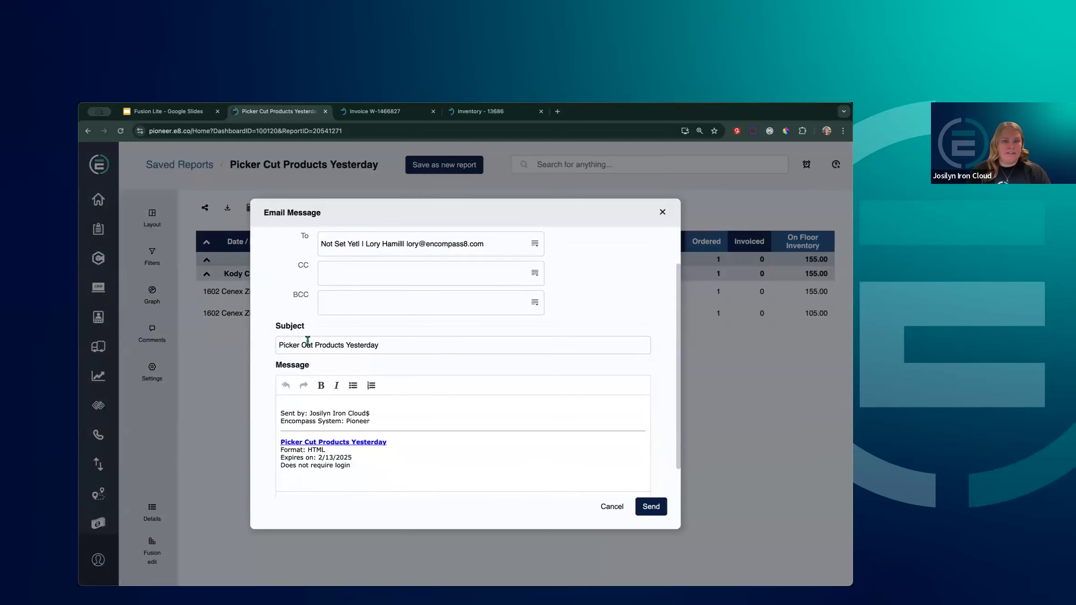
click(295, 404)
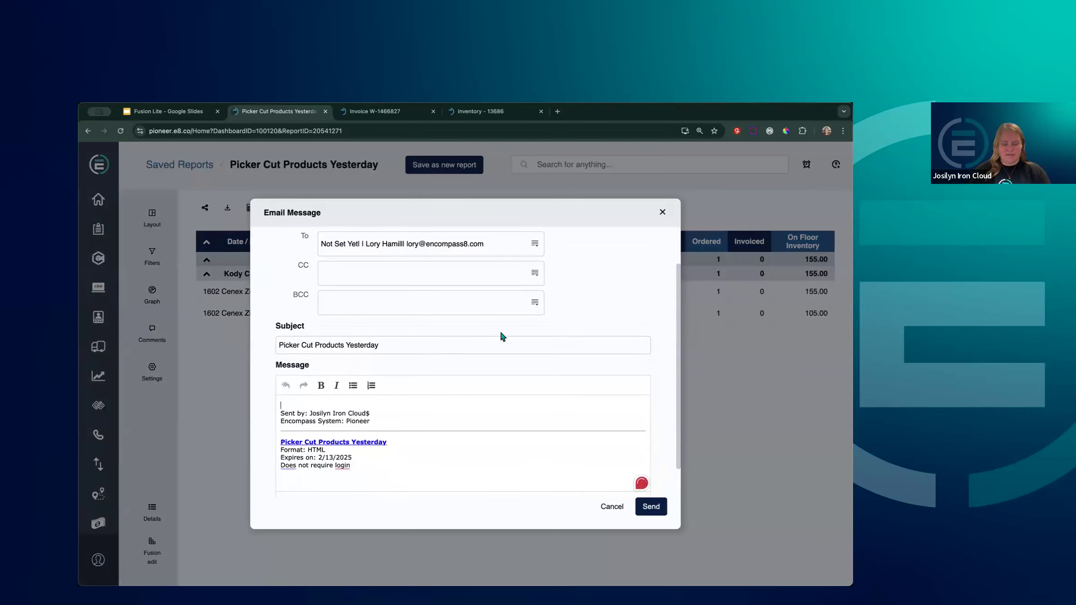
text(Her's the repor)
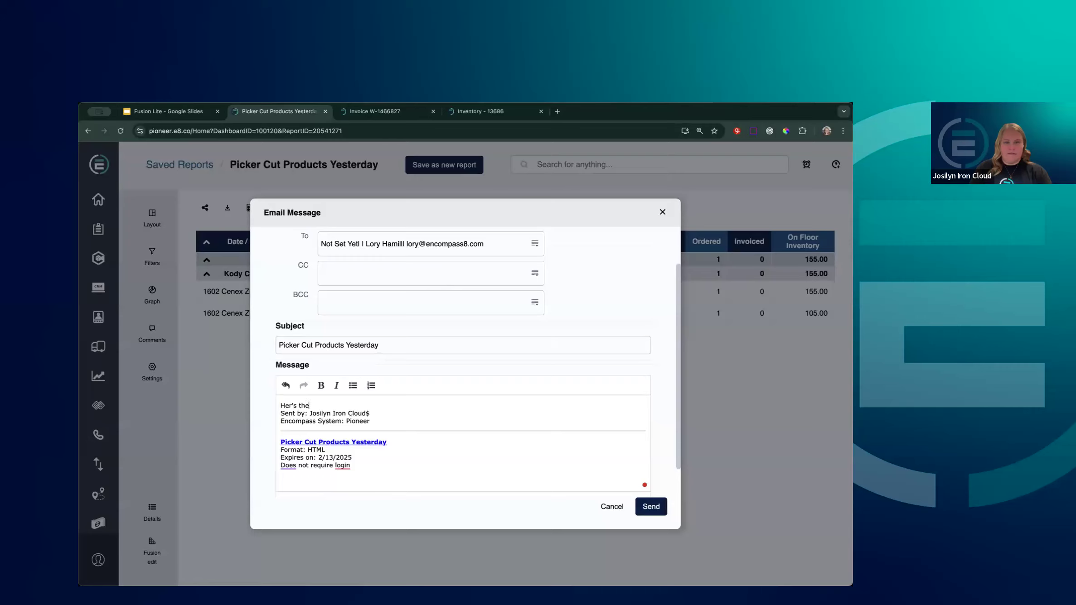
click(292, 405)
text(eport you requested)
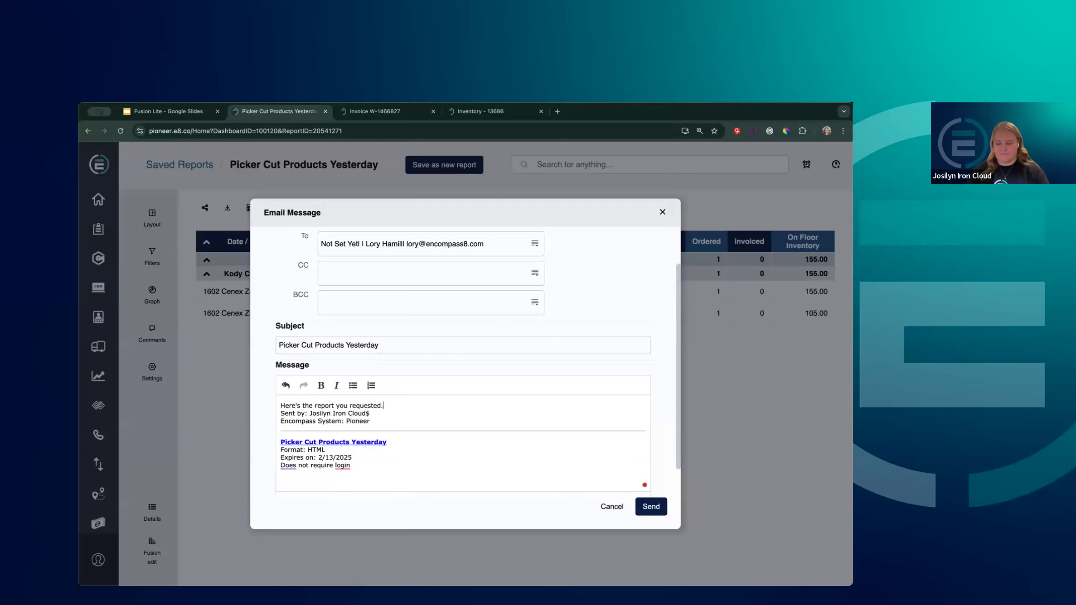
text(.)
key(Return)
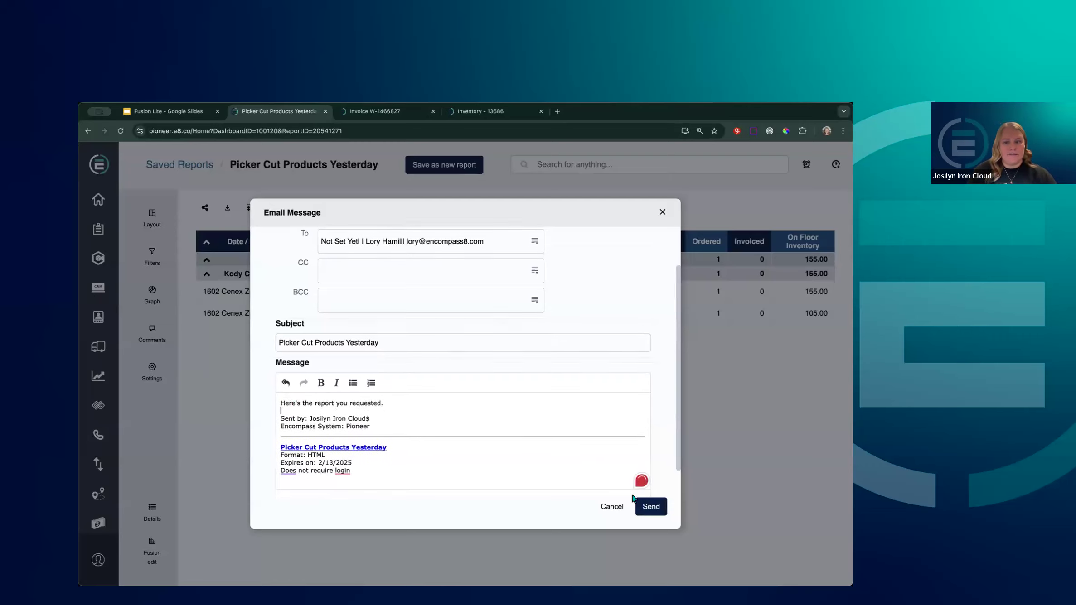
click(646, 506)
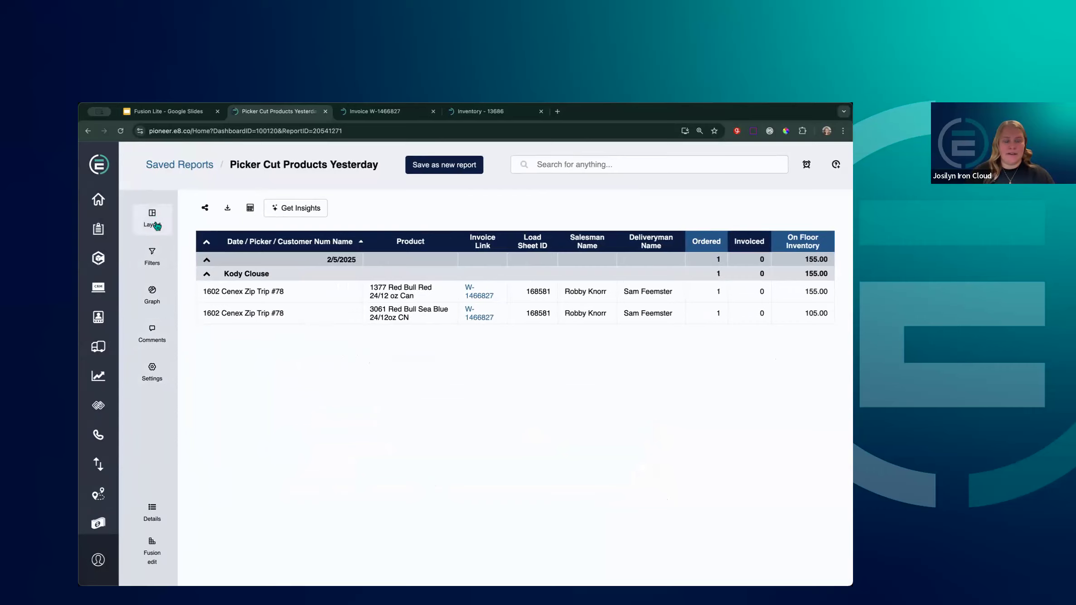
Show the report's filters and expand the Add more filters list
click(156, 272)
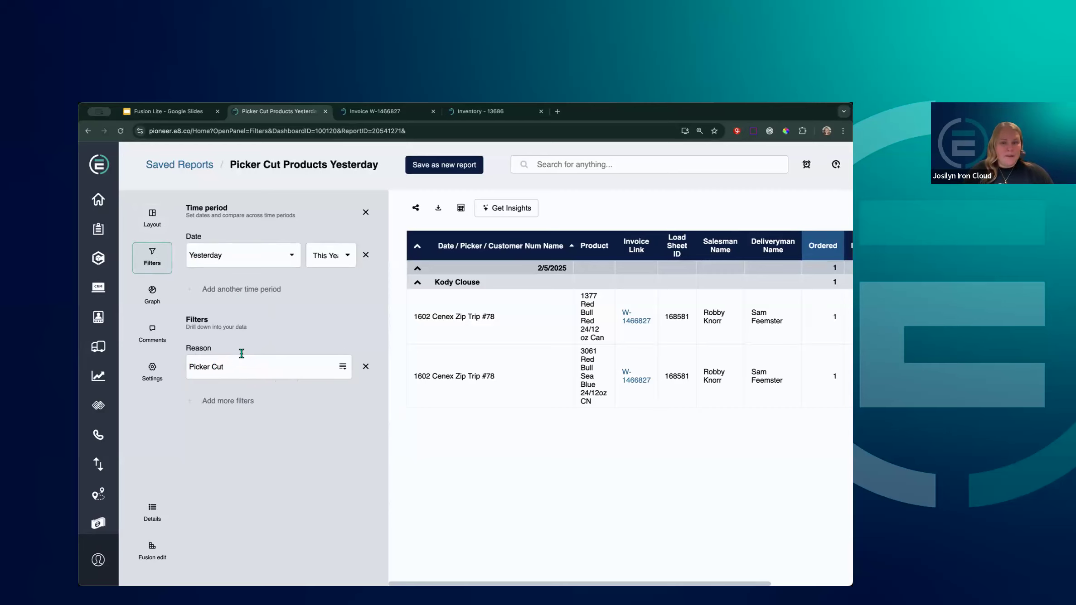
click(239, 402)
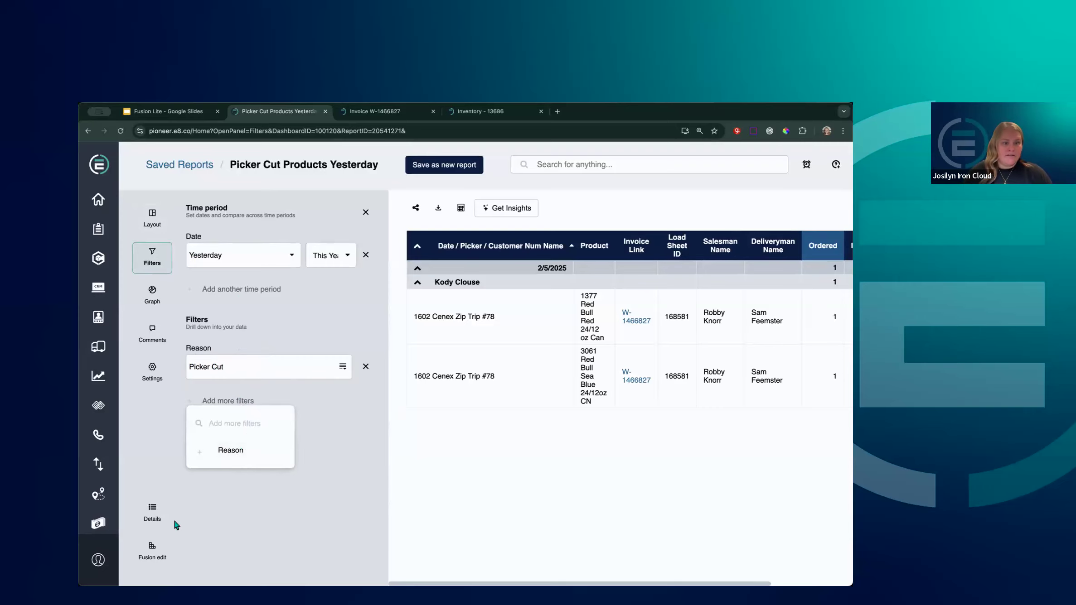
Review the Filters section in Fusion edit, then rerun the report with Create Report
click(153, 556)
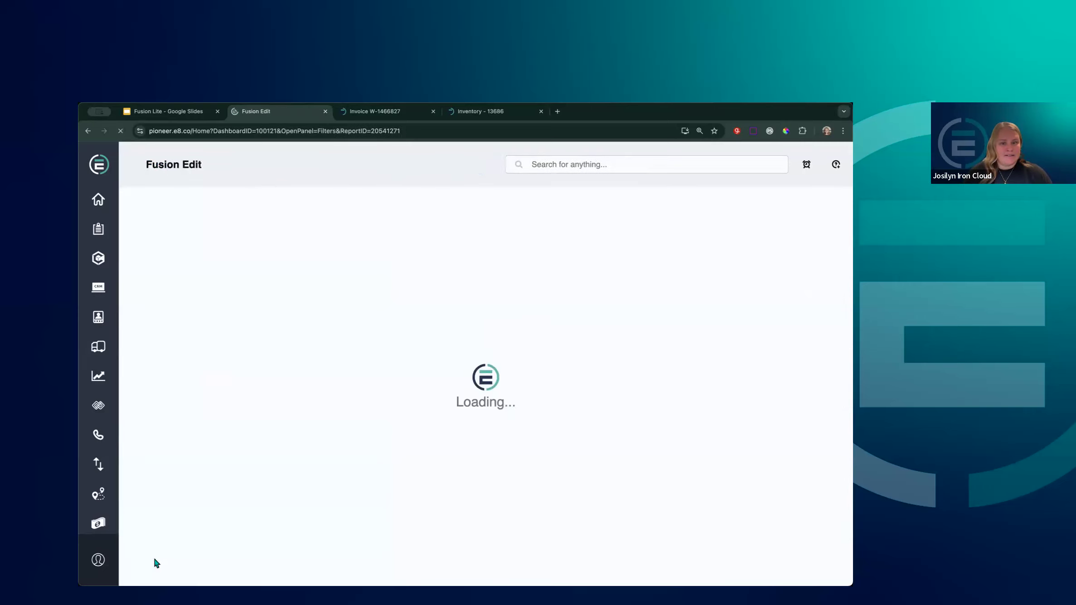
scroll(358, 485, down, 10)
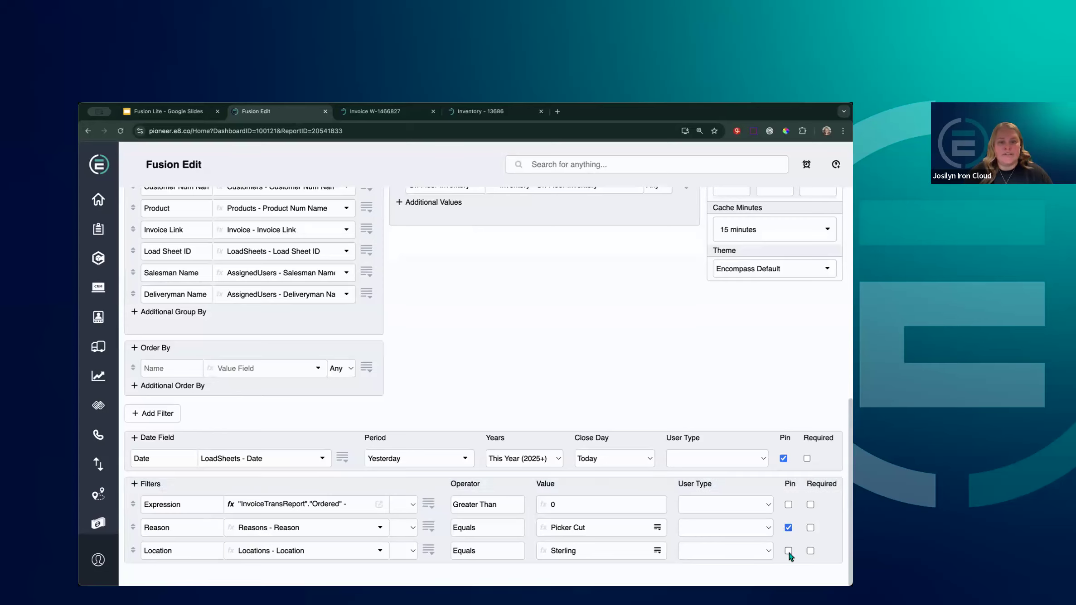
scroll(343, 498, up, 10)
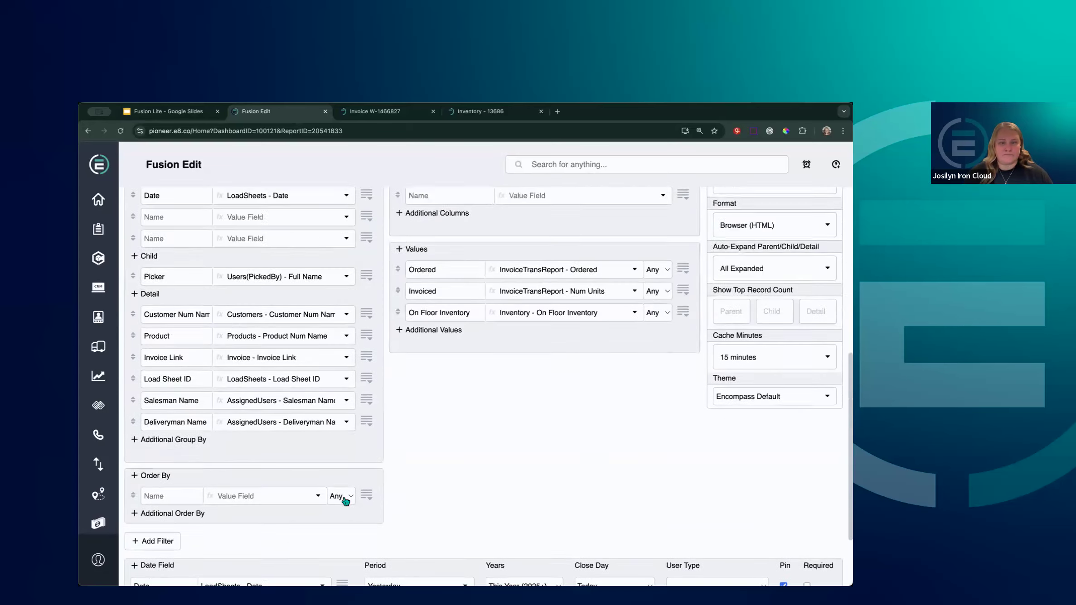
click(297, 230)
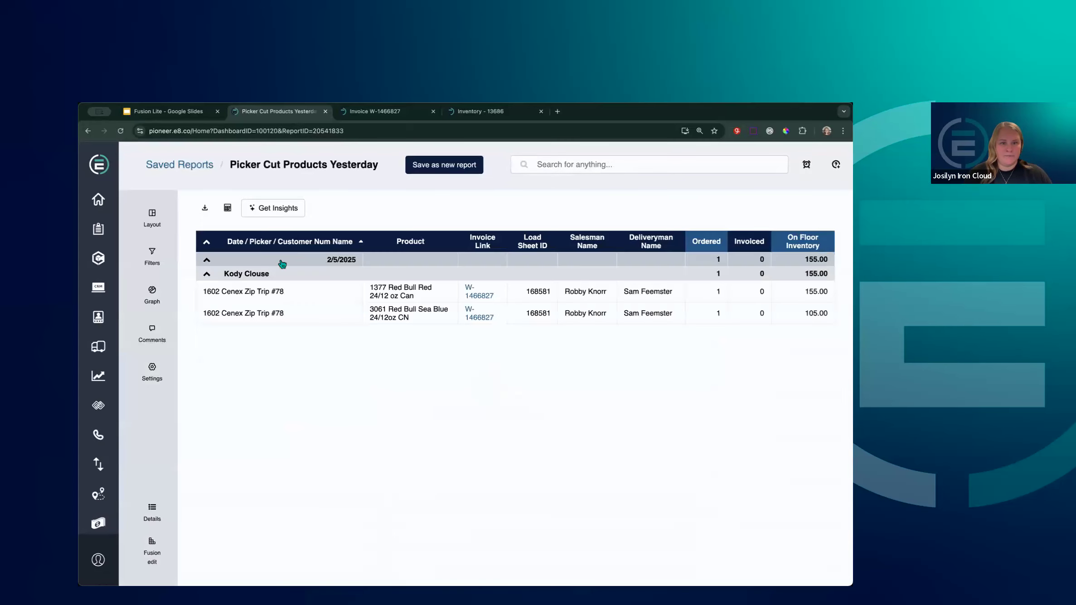
Replace Sterling with Gering in the Location filter and run the report
click(152, 256)
click(343, 411)
click(278, 454)
click(262, 433)
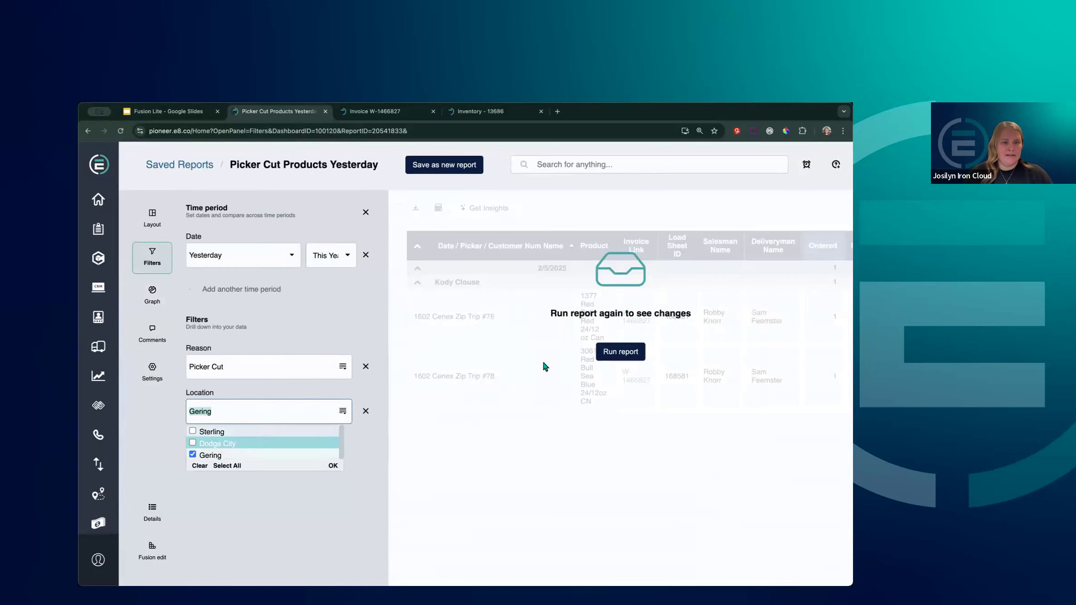
click(607, 352)
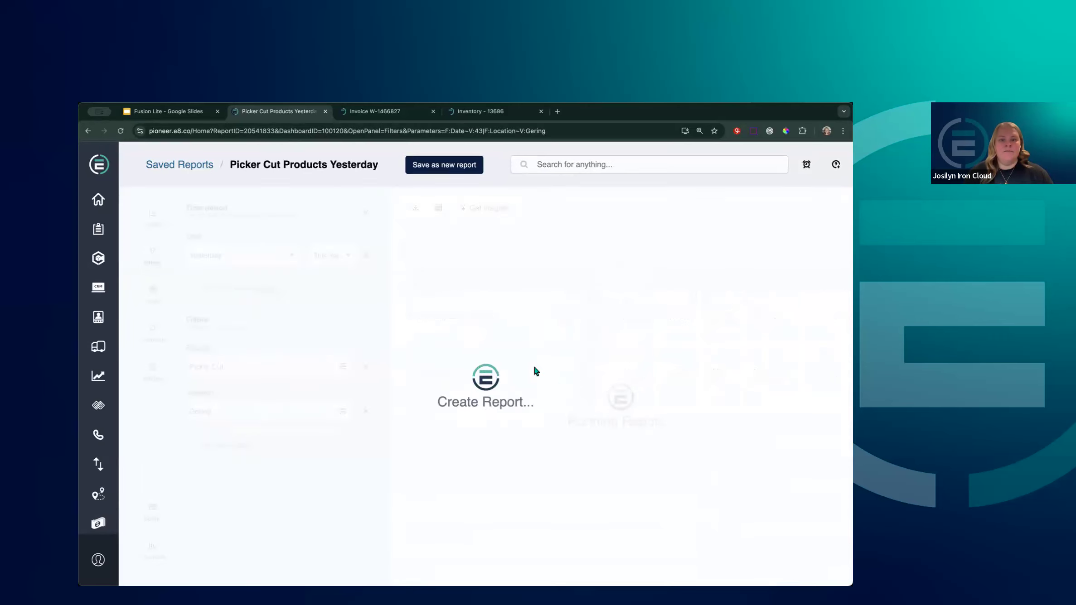
Switch the Location filter from Gering to Dodge City and rerun the report
click(342, 411)
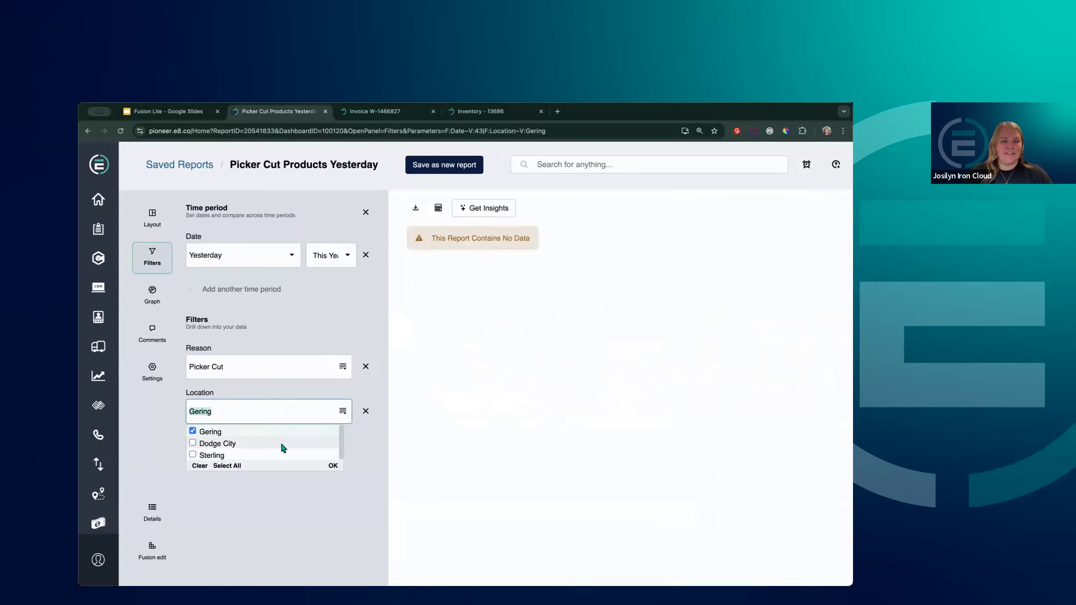
click(280, 444)
click(291, 433)
click(333, 466)
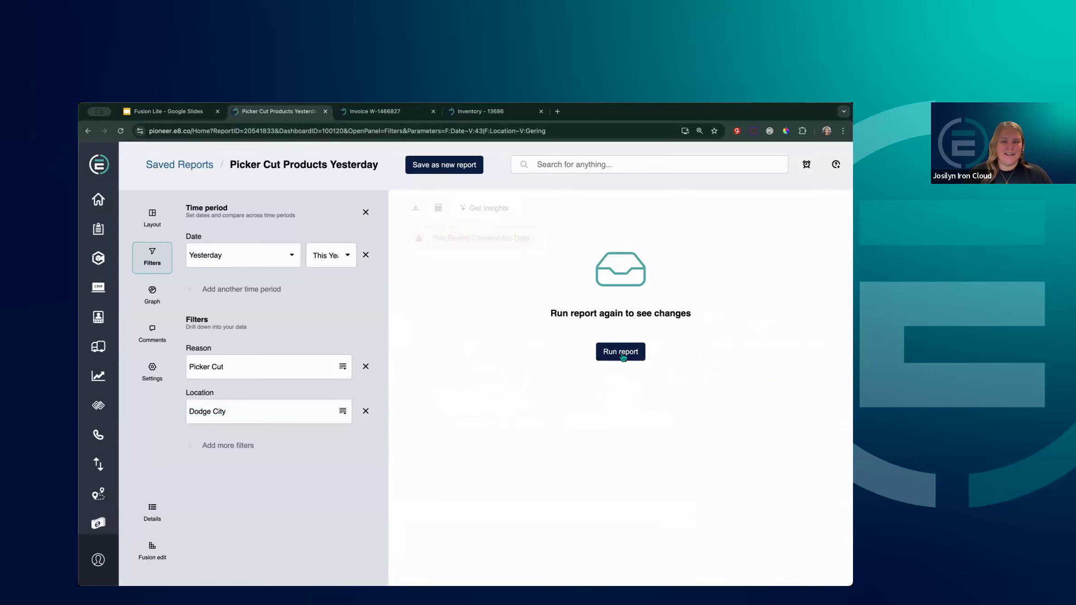
click(621, 351)
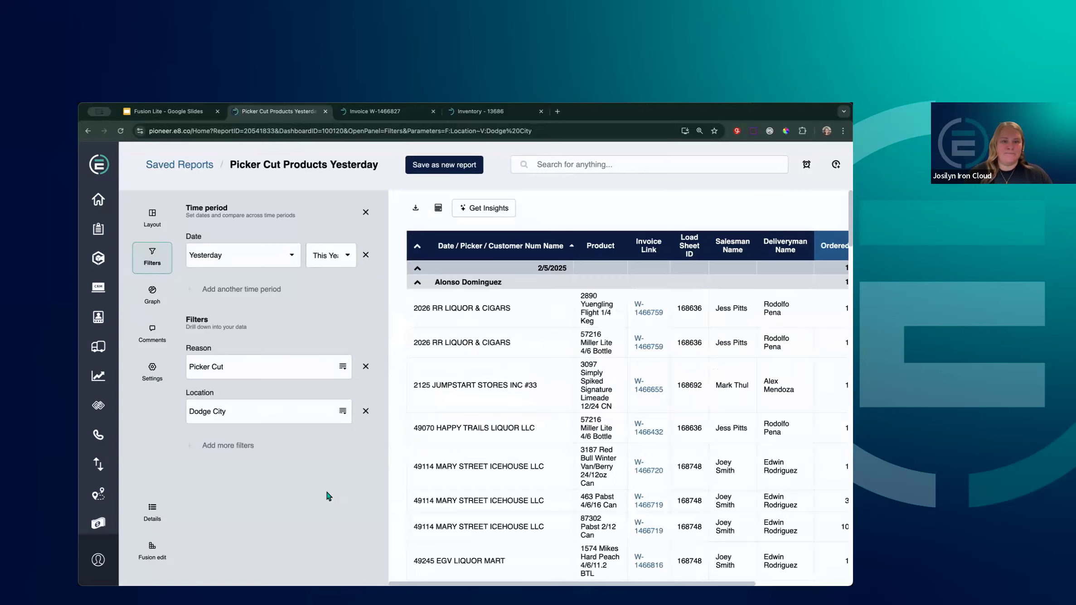
Hide the filters and scroll through the Dodge City cut lines for 2/5/2025
click(366, 213)
scroll(548, 407, down, 15)
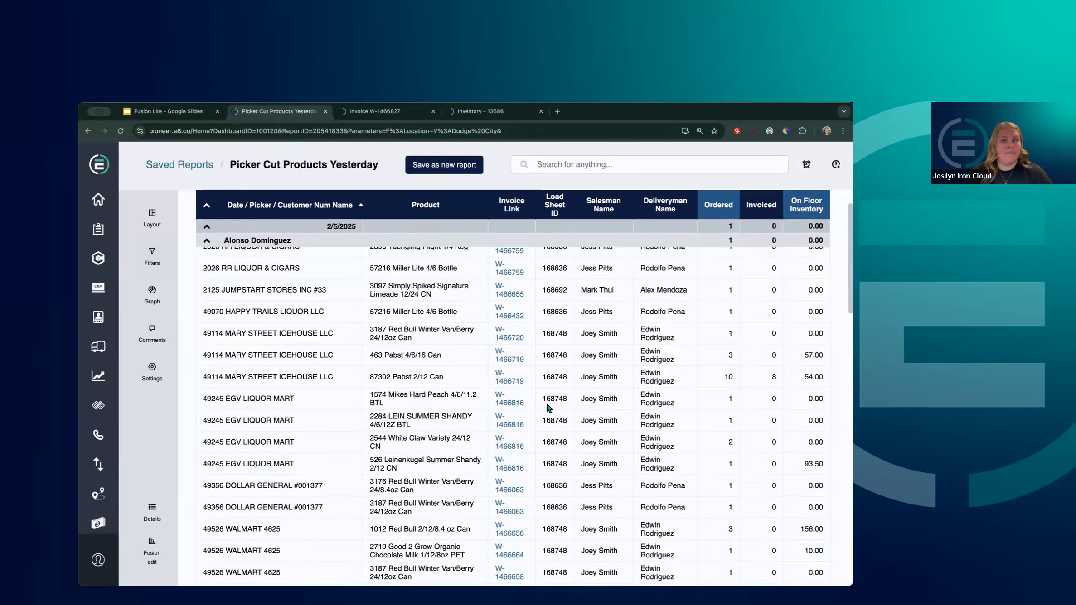
scroll(549, 407, down, 2)
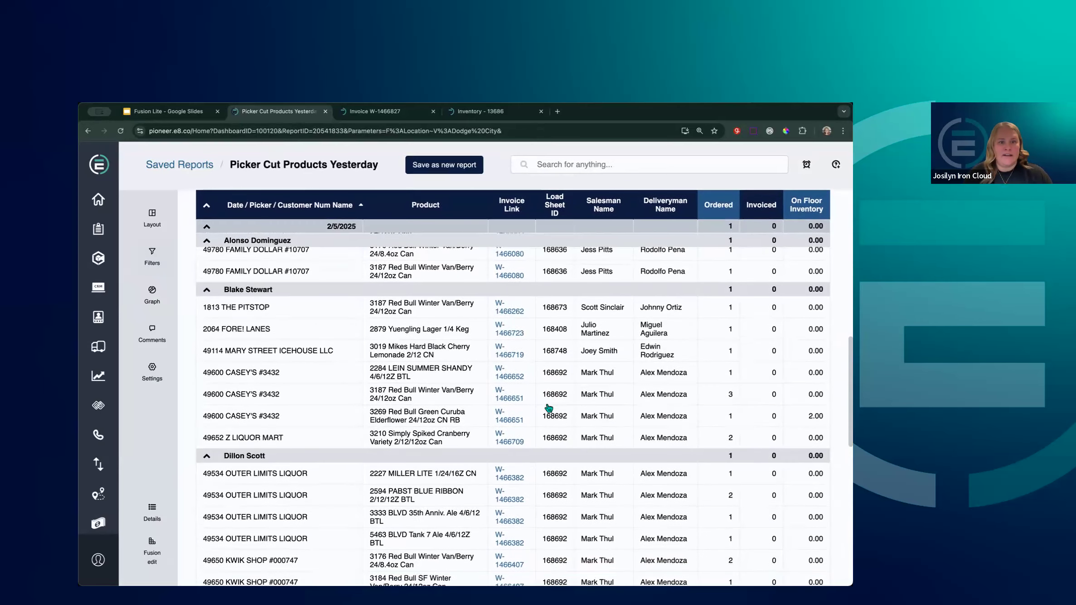
scroll(549, 408, down, 5)
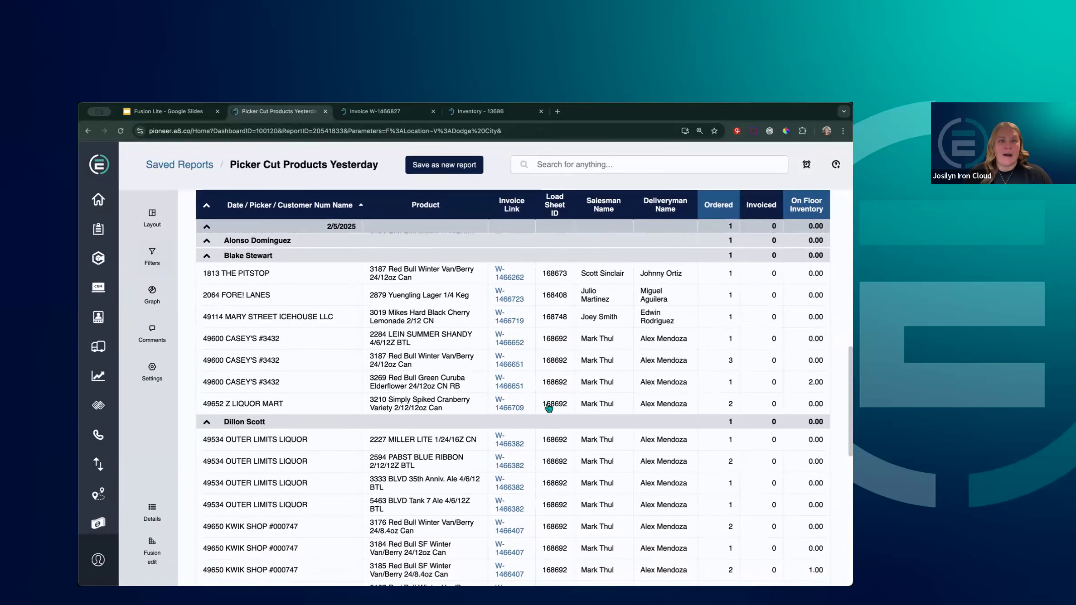
scroll(548, 409, down, 1)
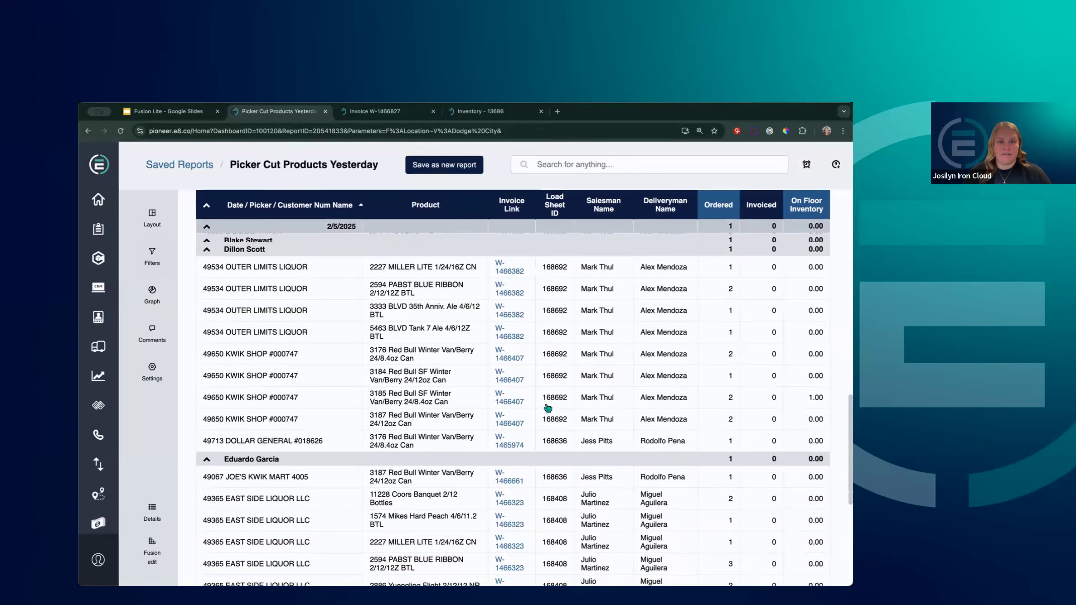
scroll(548, 410, up, 1)
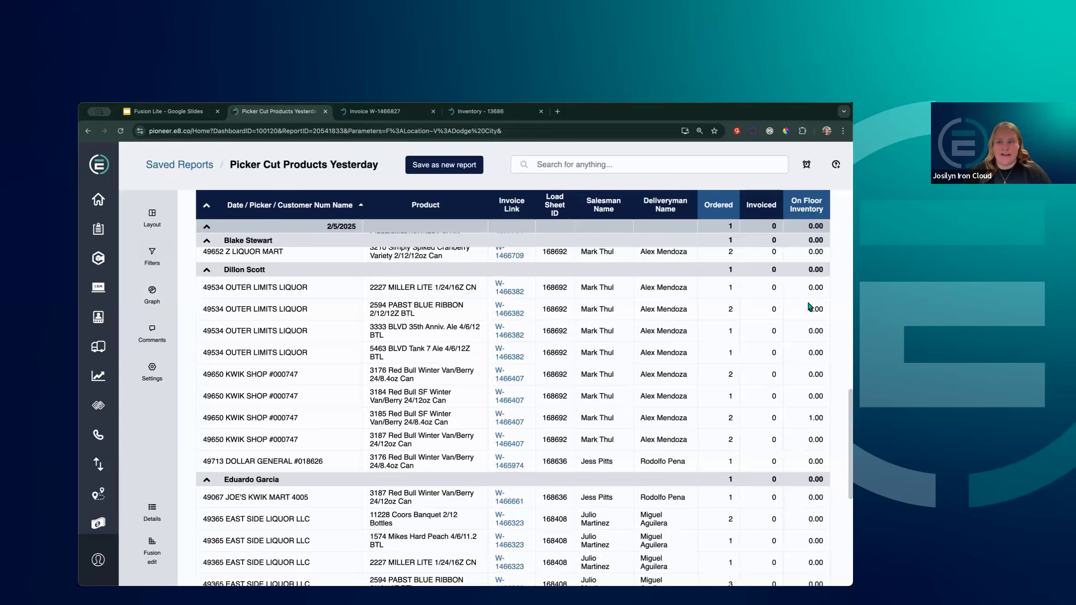
scroll(806, 308, down, 7)
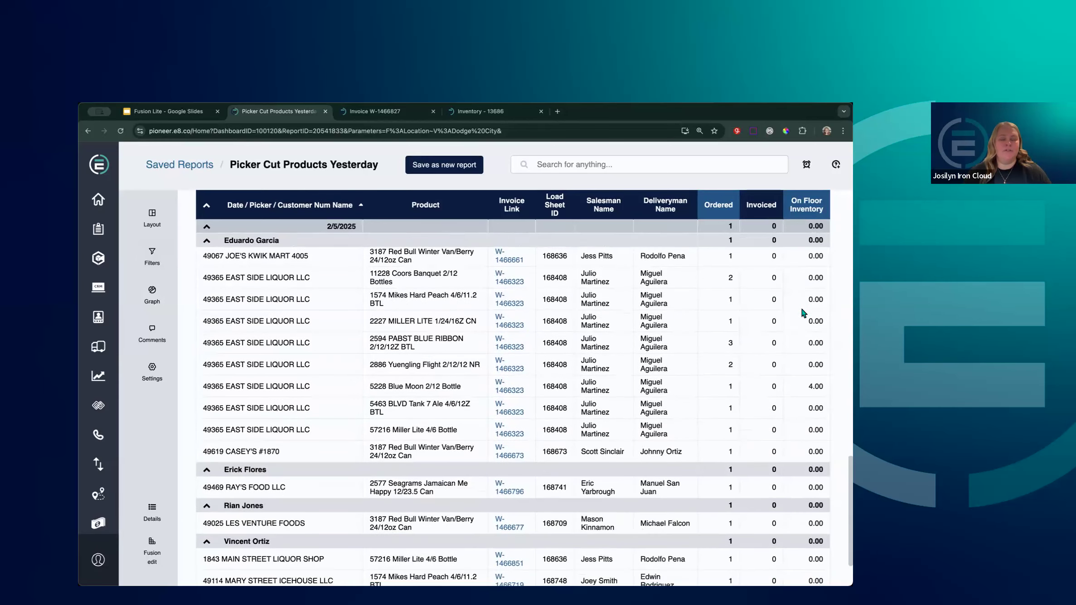
scroll(796, 351, down, 3)
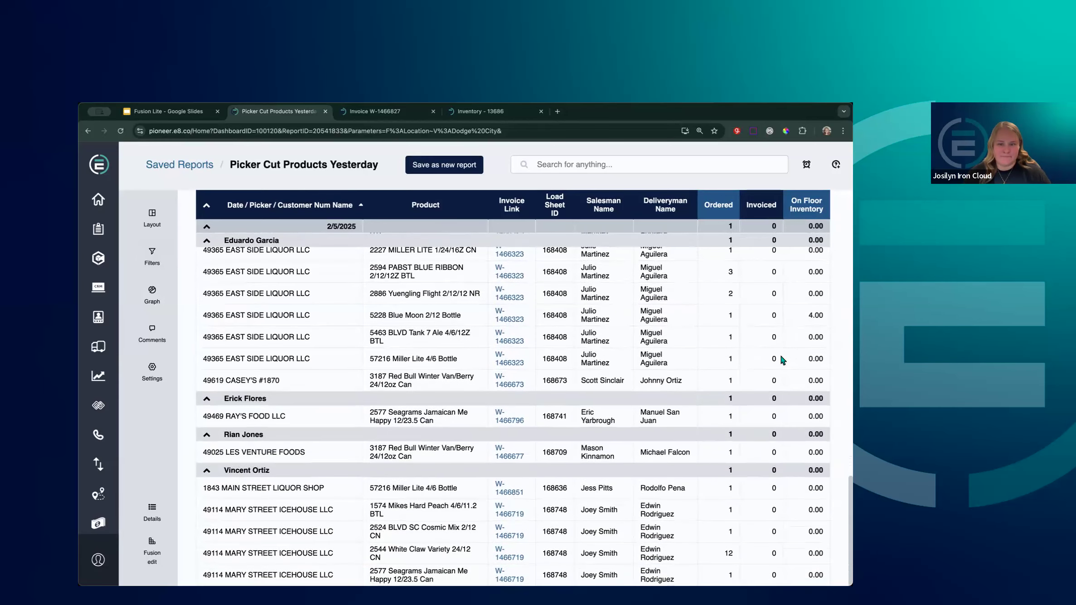
scroll(774, 358, up, 6)
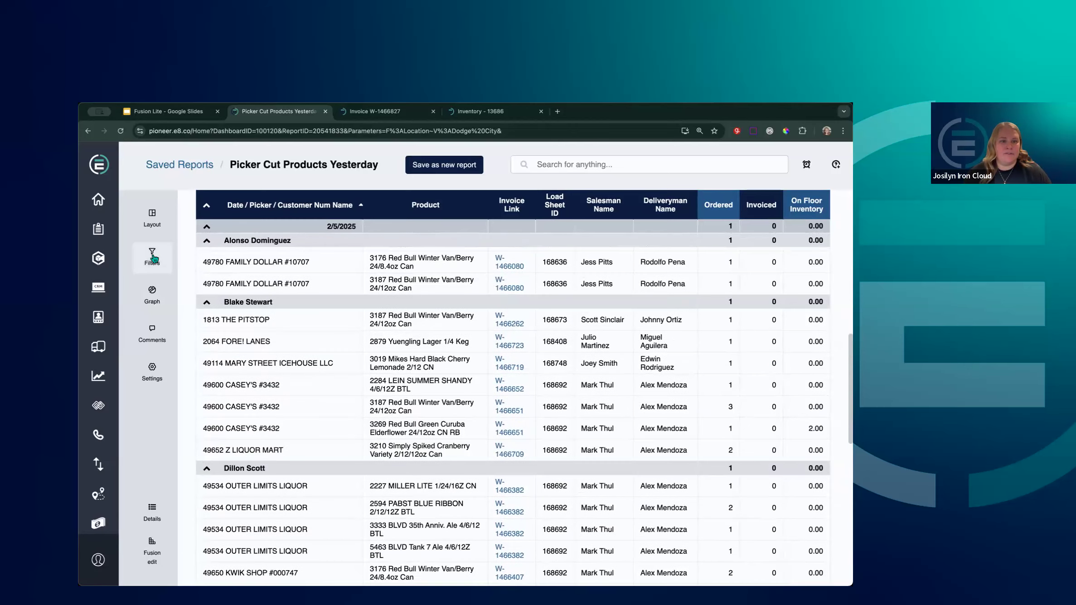
click(153, 256)
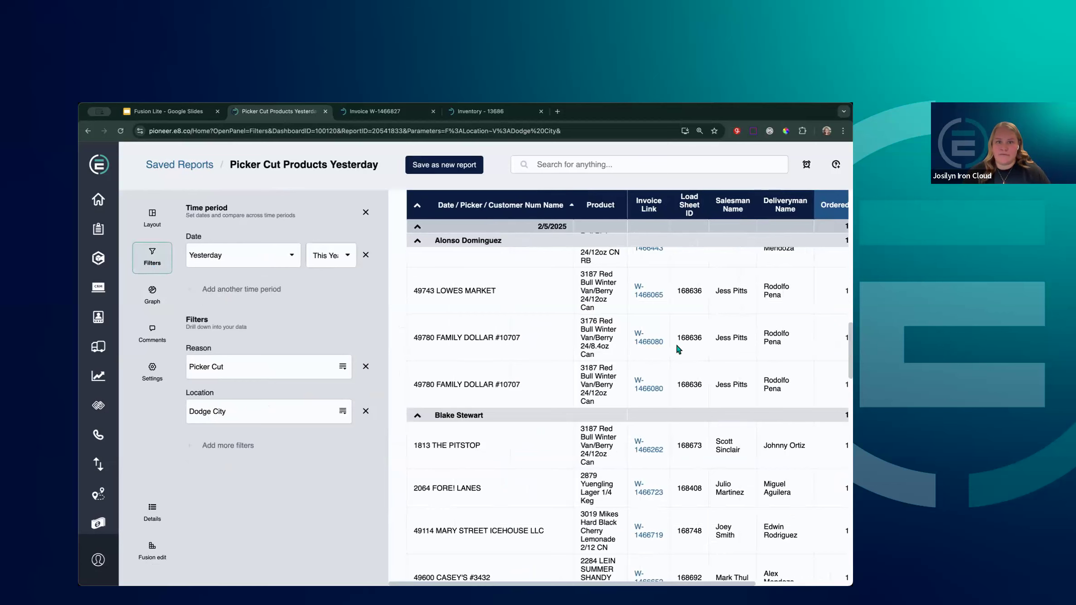
click(365, 212)
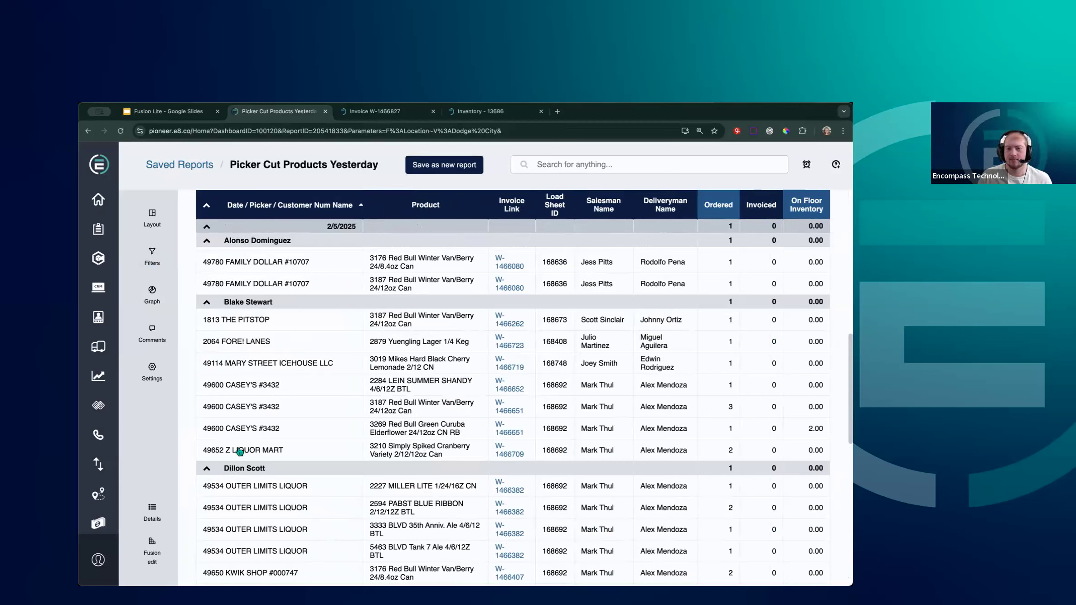
In the report definition, add a fourth value row and switch it to expression mode
click(152, 549)
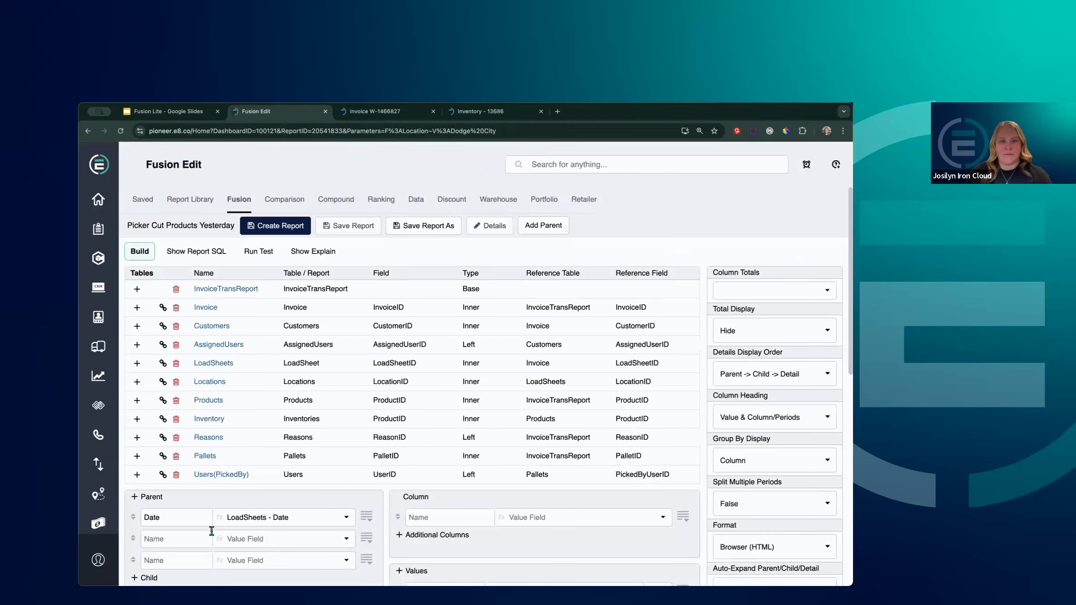
scroll(472, 517, down, 2)
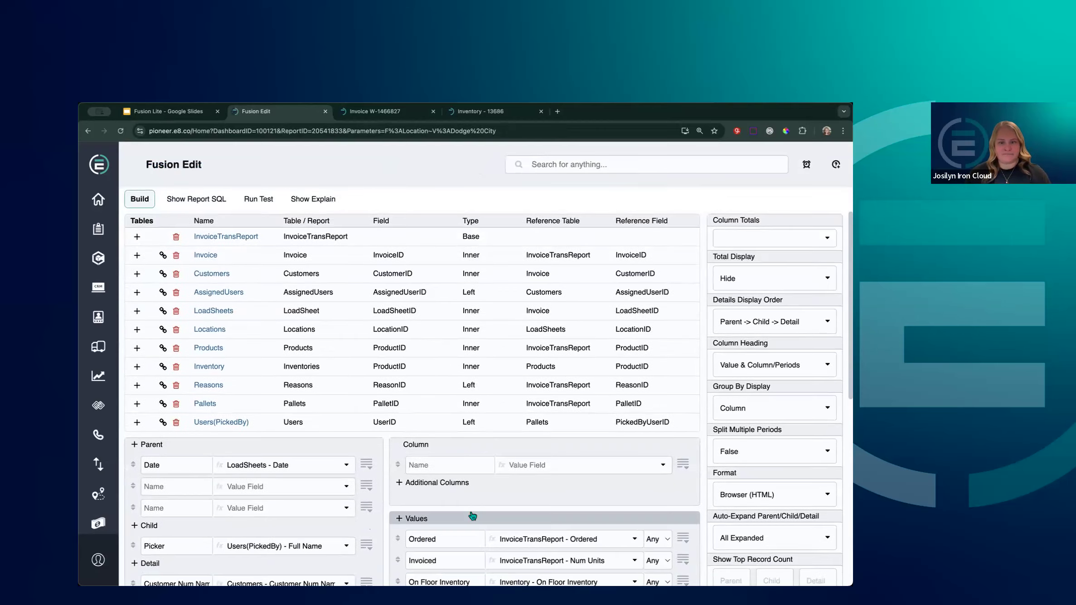
scroll(472, 517, down, 5)
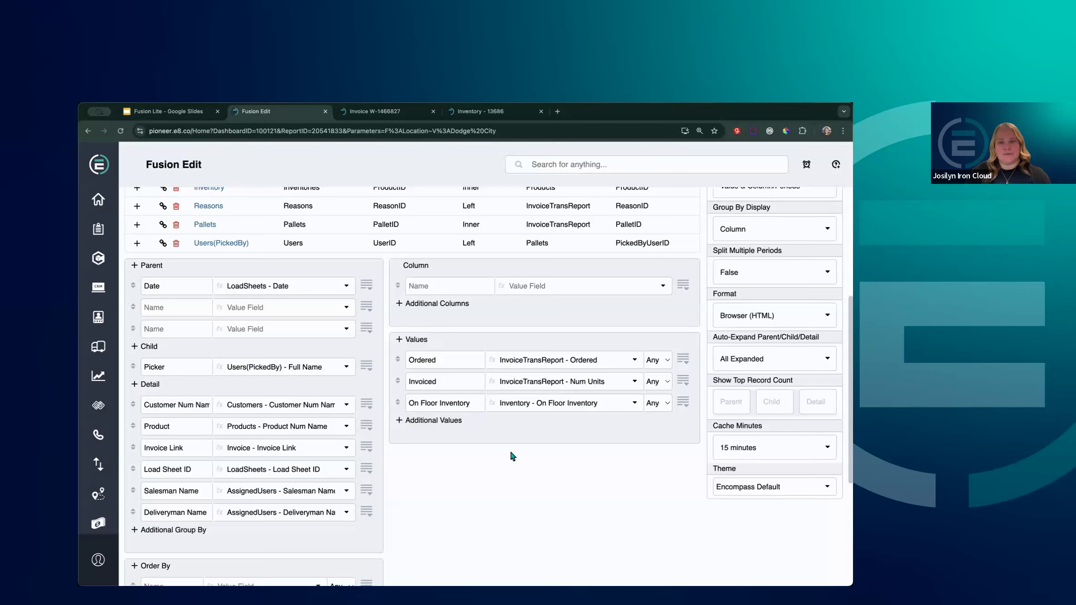
mouse_move(412, 338)
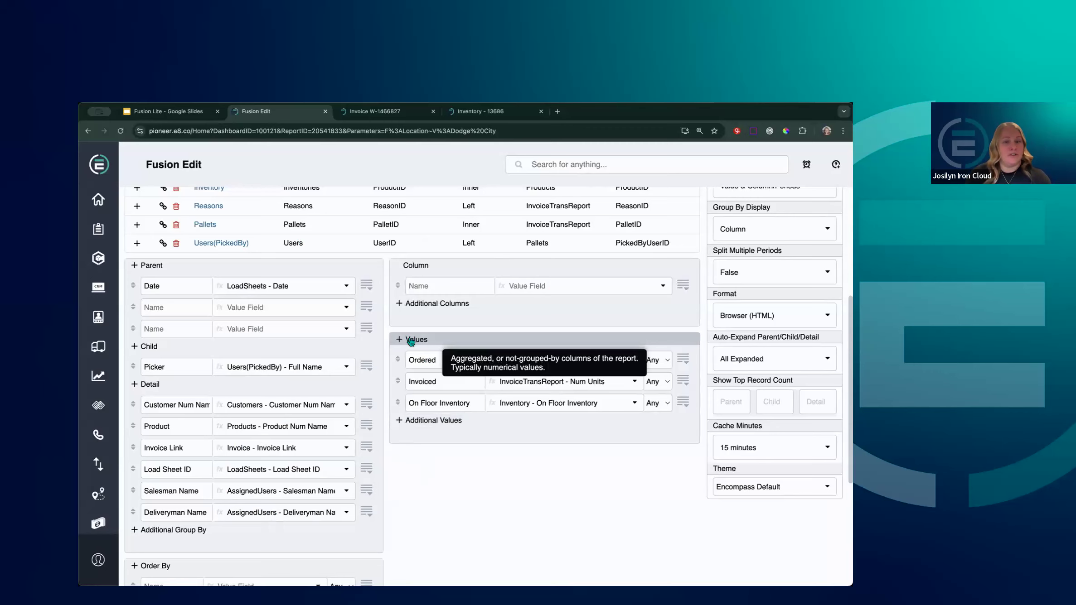
click(411, 340)
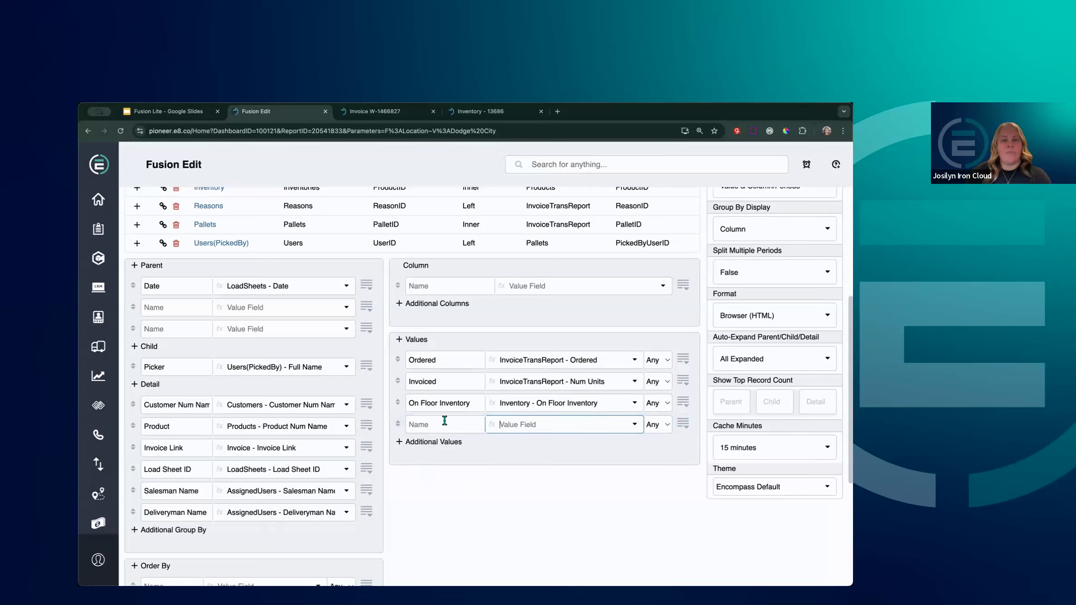
click(492, 425)
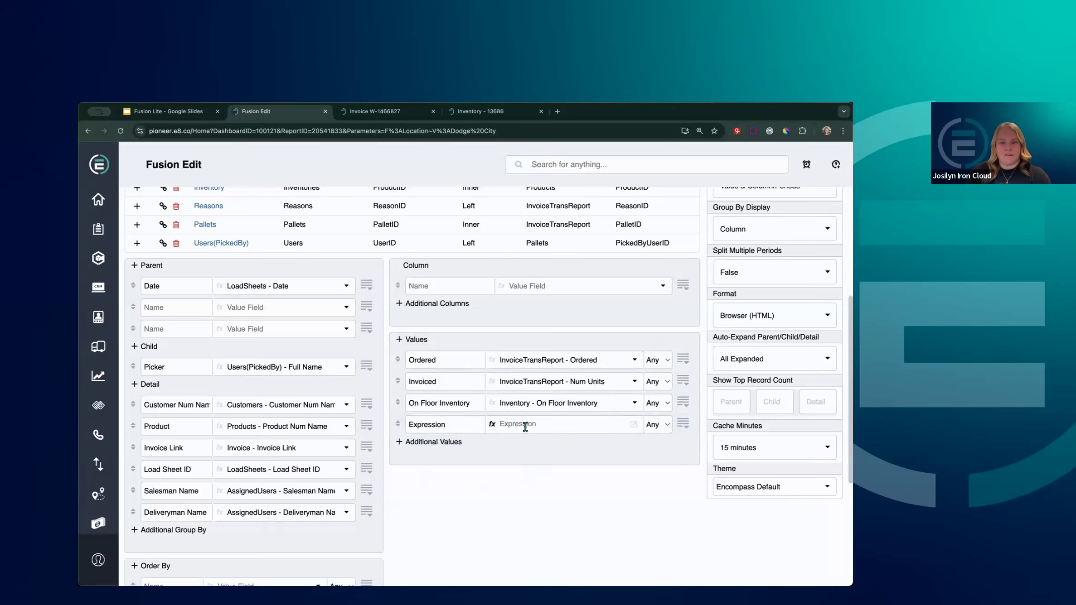
Insert the saved Stop Count formula, COUNT(DISTINCT LoadSheetDate || '-' || CustomerID), as the expression
click(634, 426)
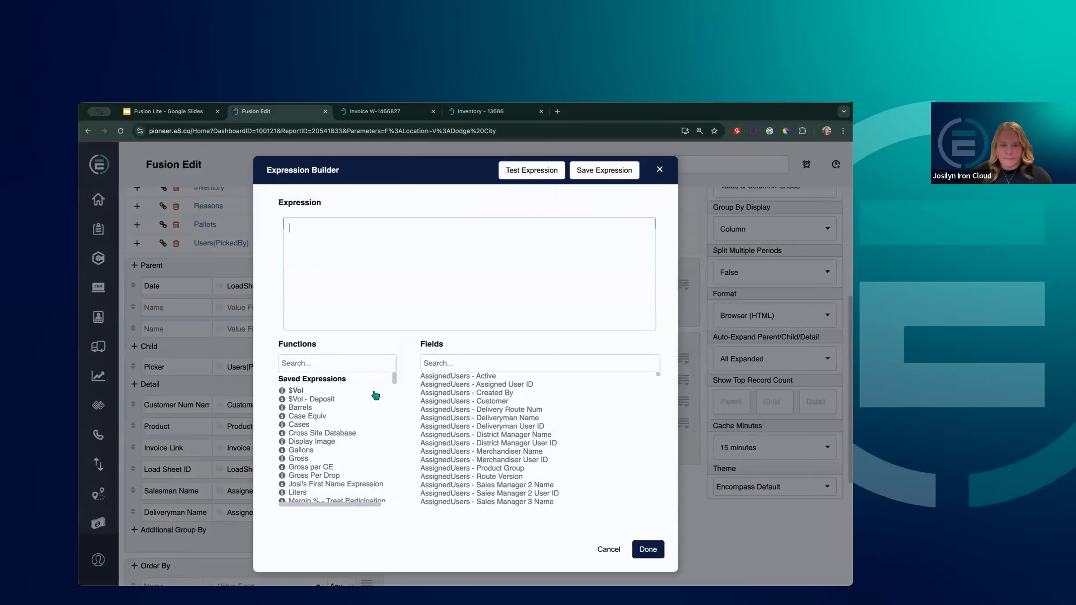
scroll(367, 406, down, 1)
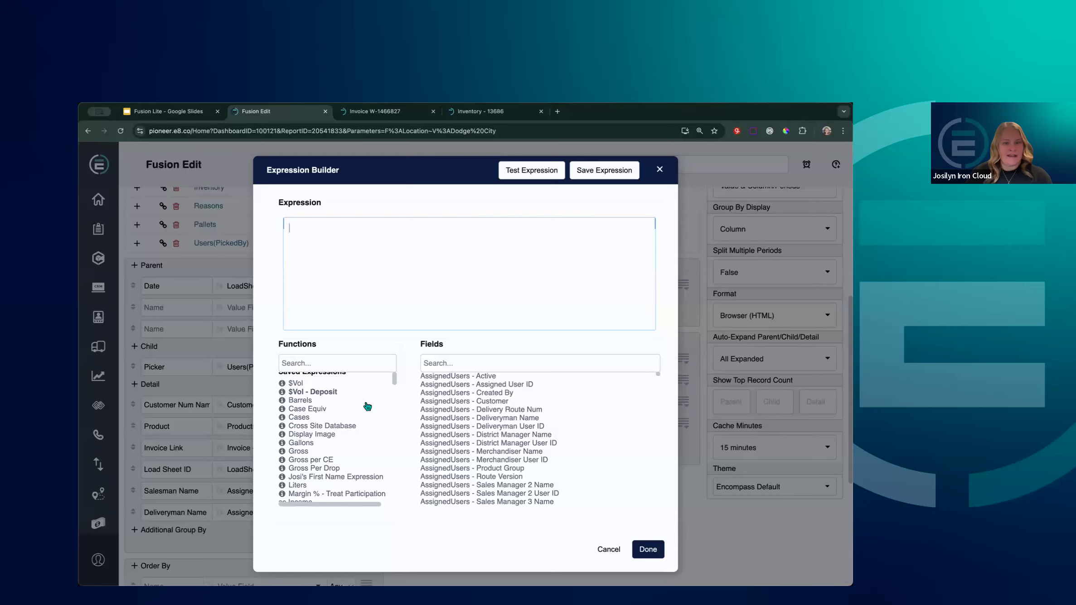
scroll(367, 406, down, 3)
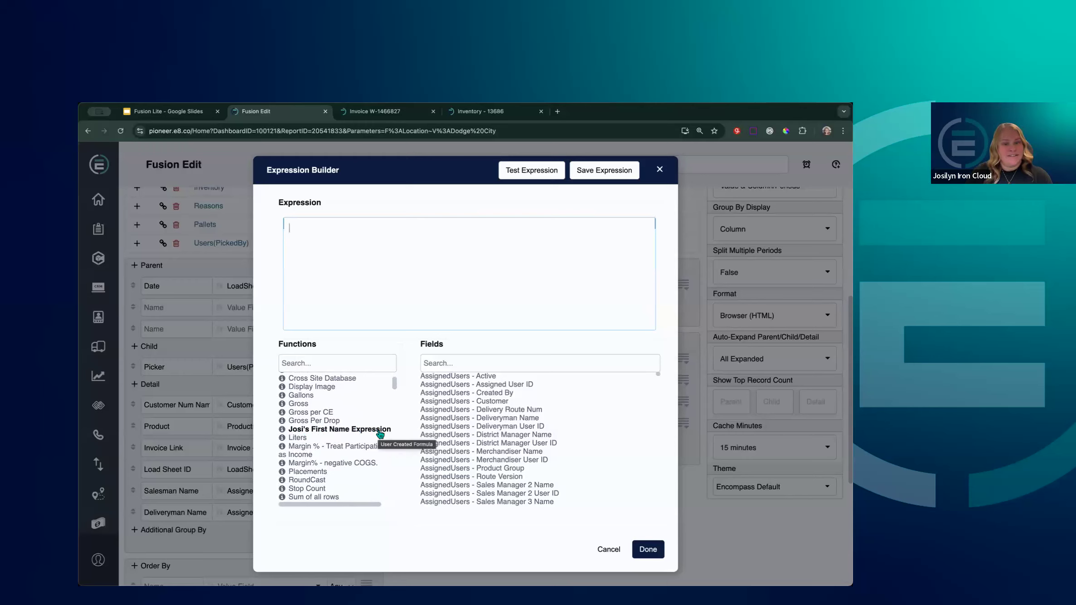
scroll(380, 434, down, 4)
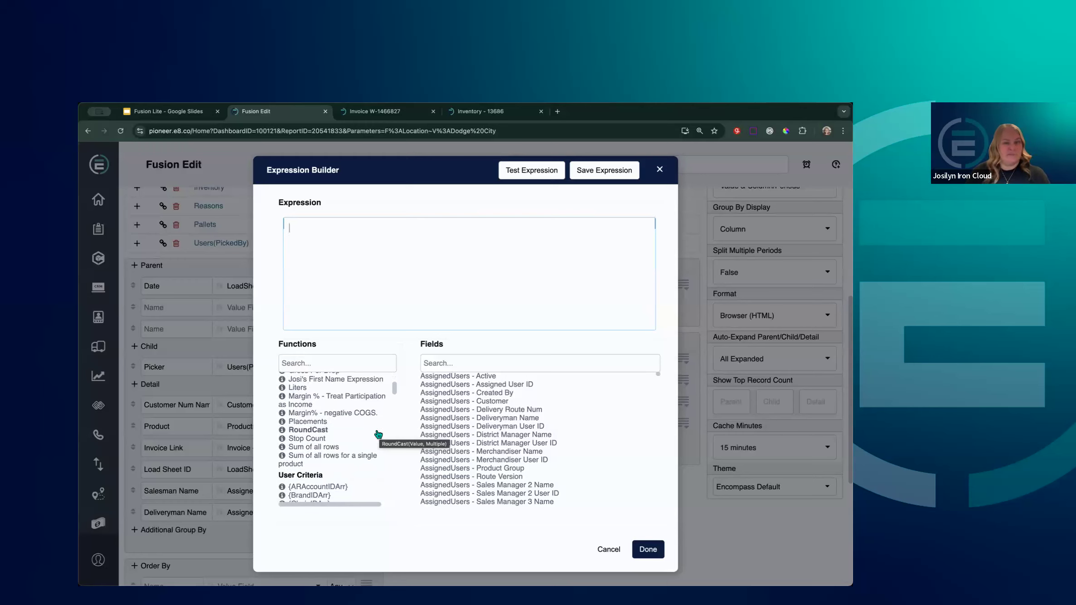
scroll(358, 439, up, 6)
scroll(357, 440, up, 2)
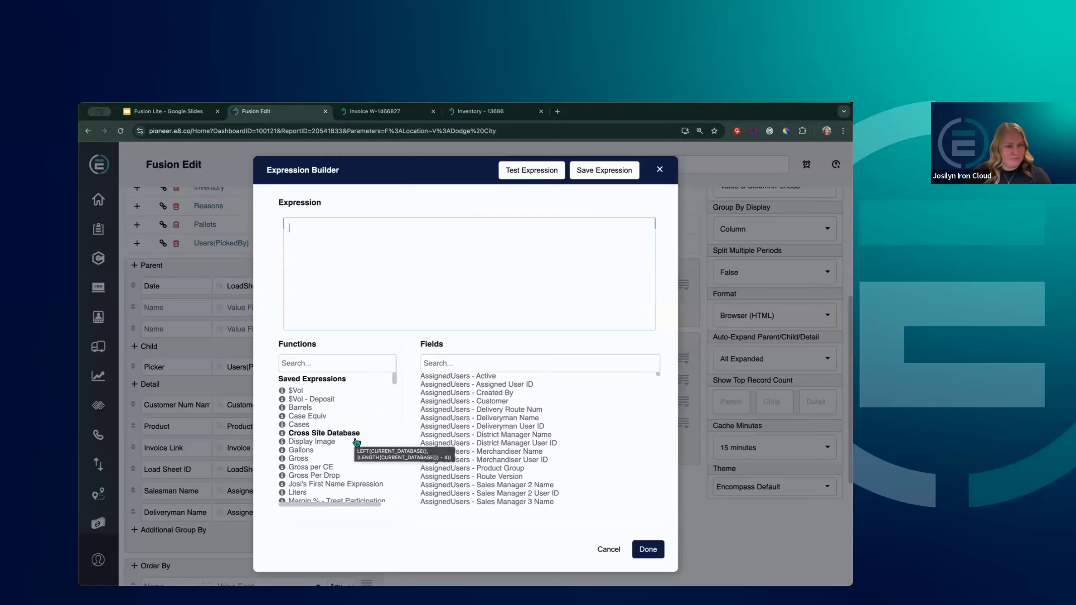
scroll(320, 478, down, 4)
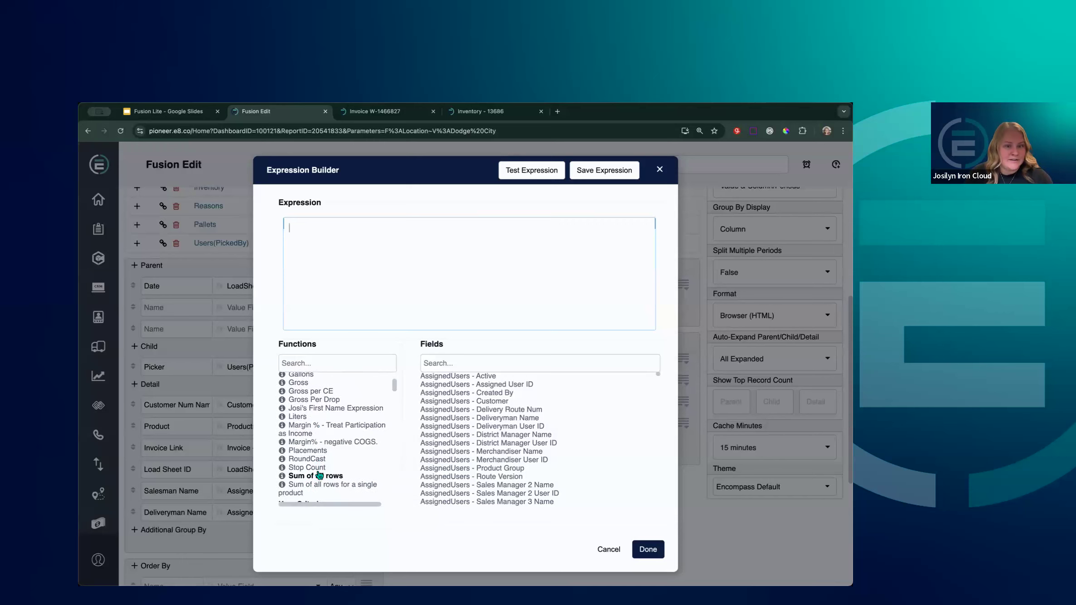
click(325, 470)
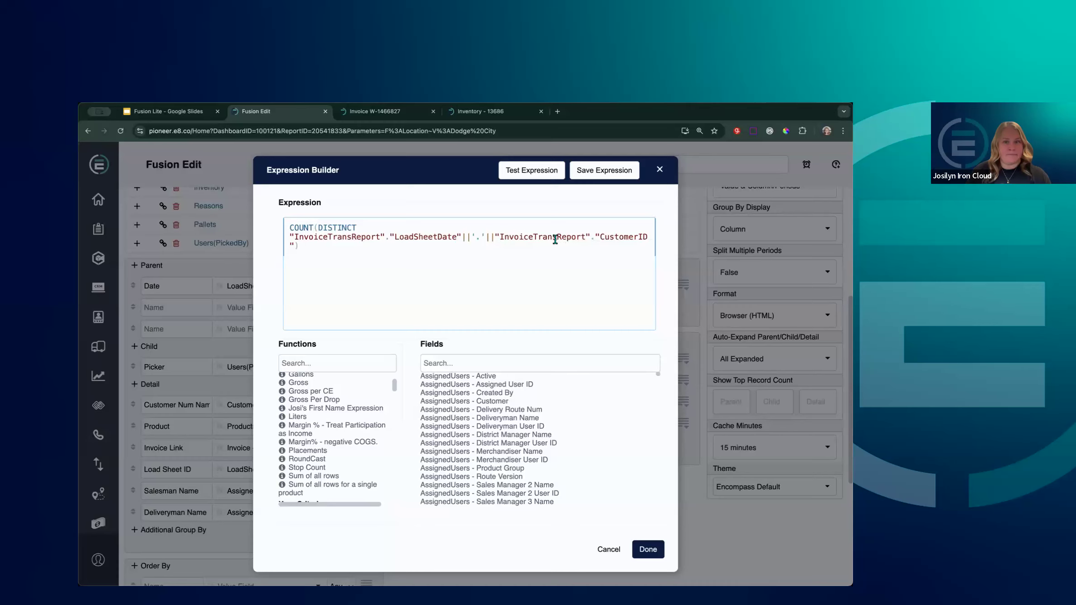
drag(316, 227, 290, 227)
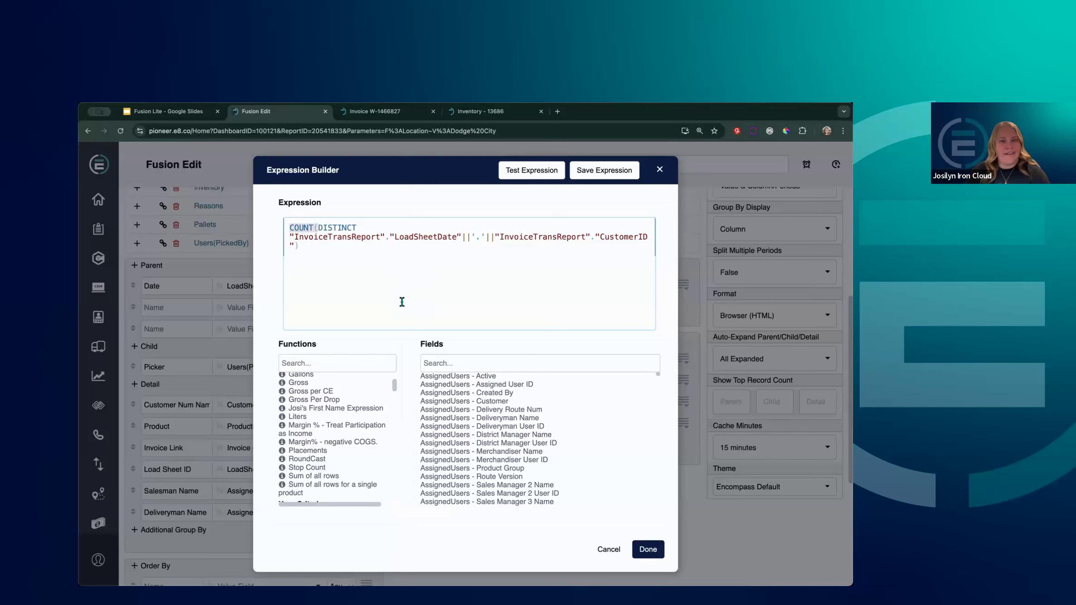
click(649, 550)
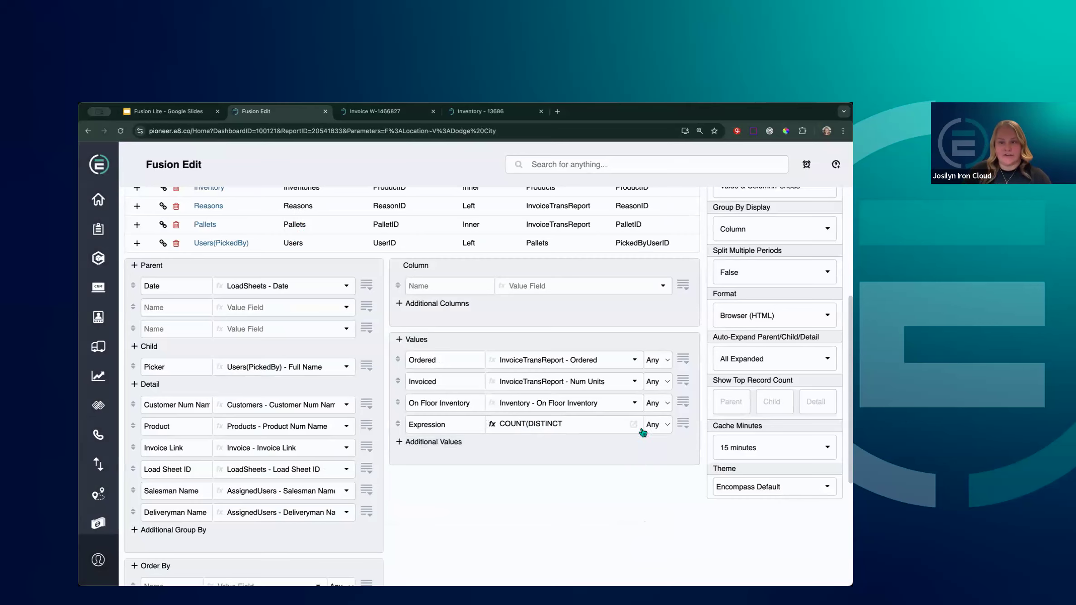
Try a blank aggregate on the Expression value, then set it back to Any
click(504, 423)
drag(504, 424, 526, 424)
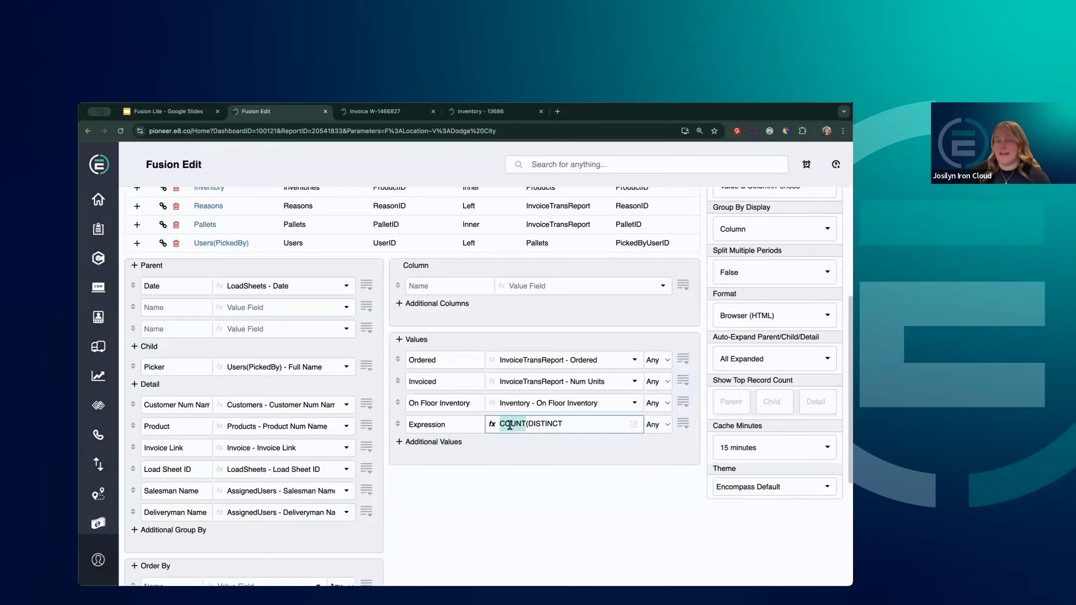
click(661, 428)
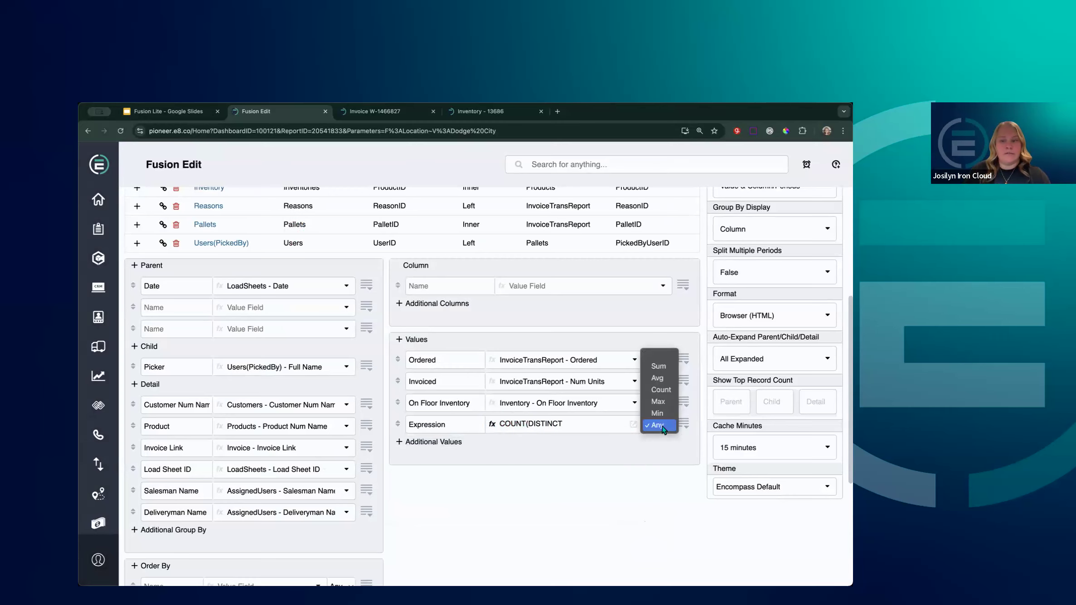
click(665, 358)
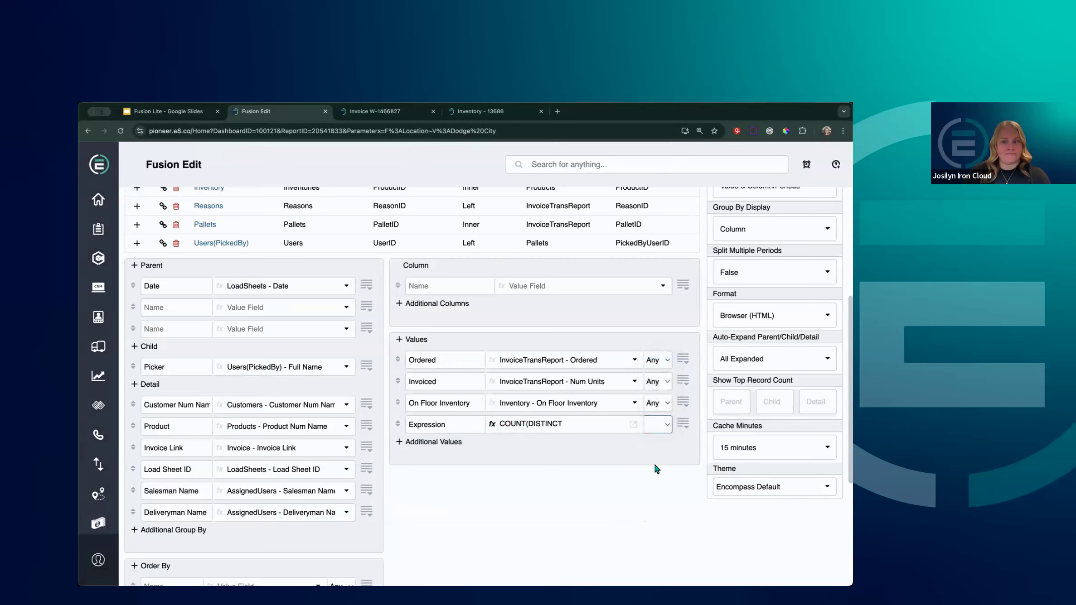
click(660, 428)
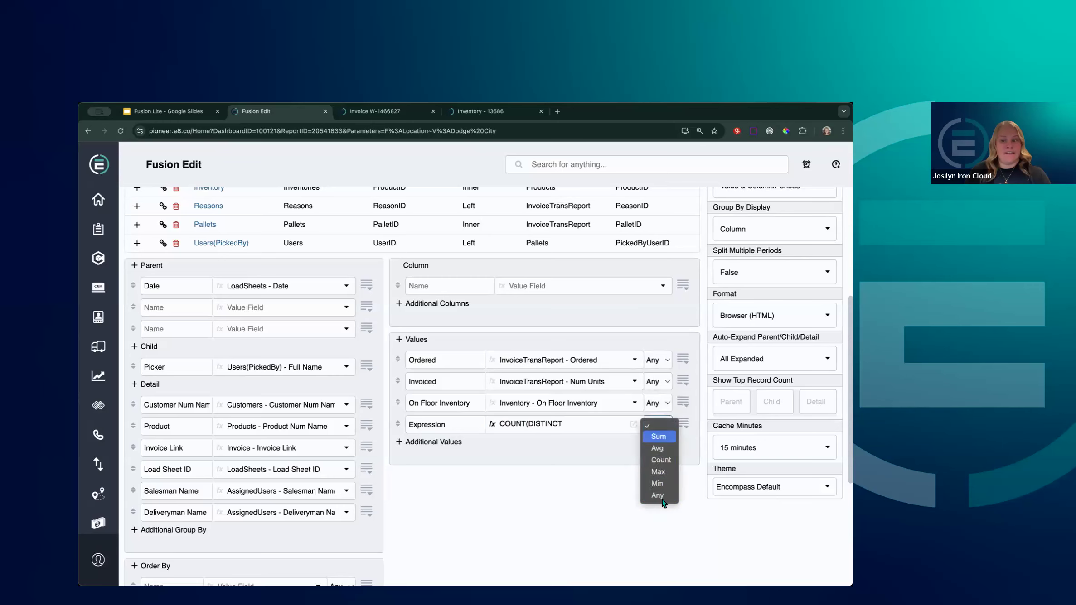
click(663, 501)
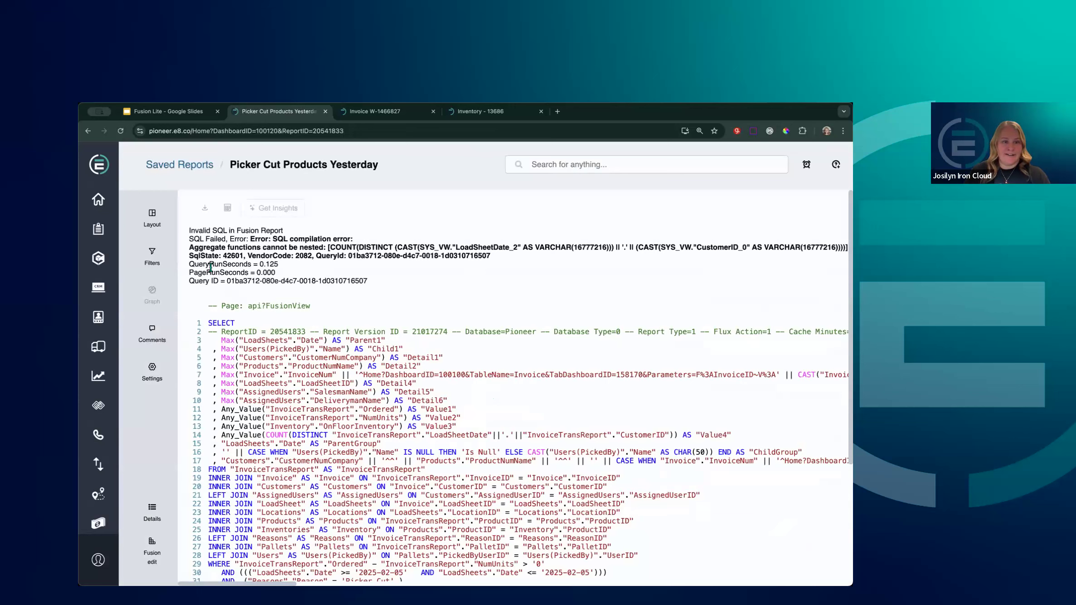
After the nested-aggregate error, confirm the Expression aggregate is Any and rerun the report
drag(200, 247, 323, 248)
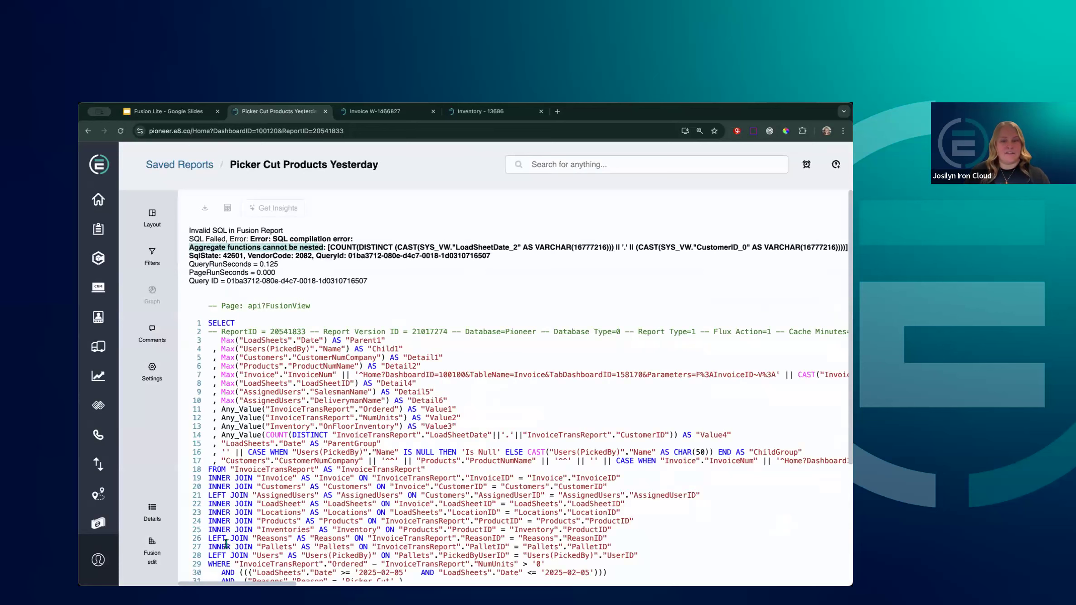
click(154, 551)
scroll(589, 453, down, 3)
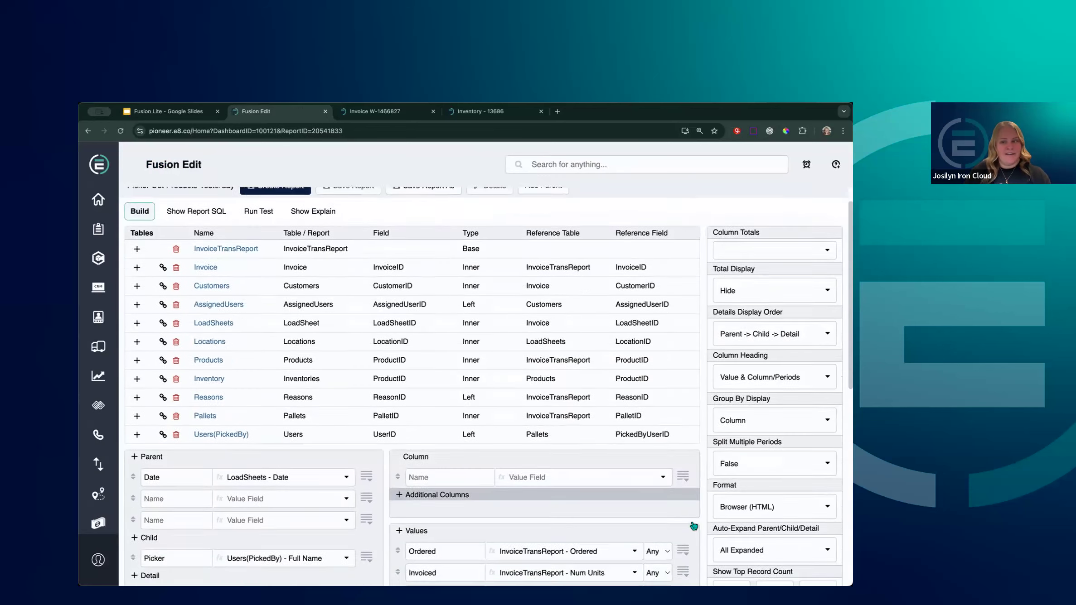
click(659, 516)
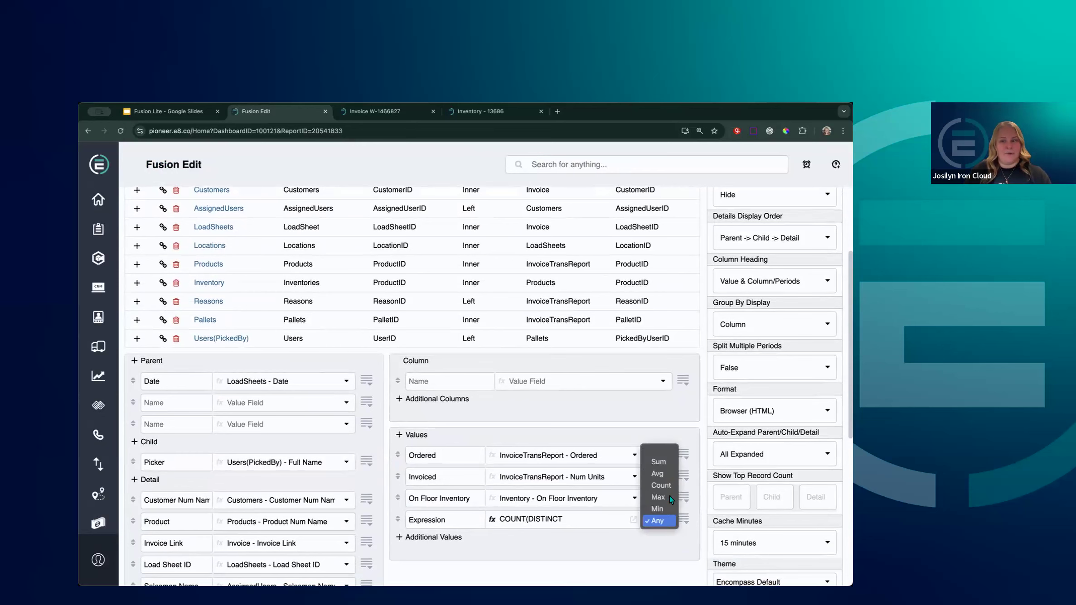
click(422, 448)
scroll(423, 445, up, 3)
click(282, 227)
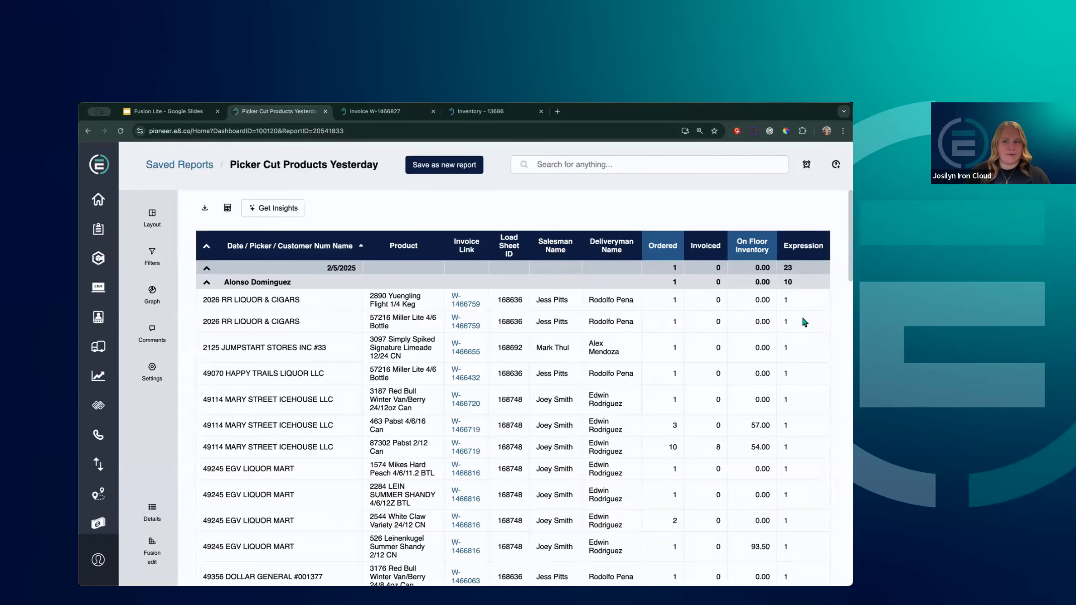
Review the results, then regenerate the report so Expression shows 23 for 2/5/2025
scroll(802, 365, down, 5)
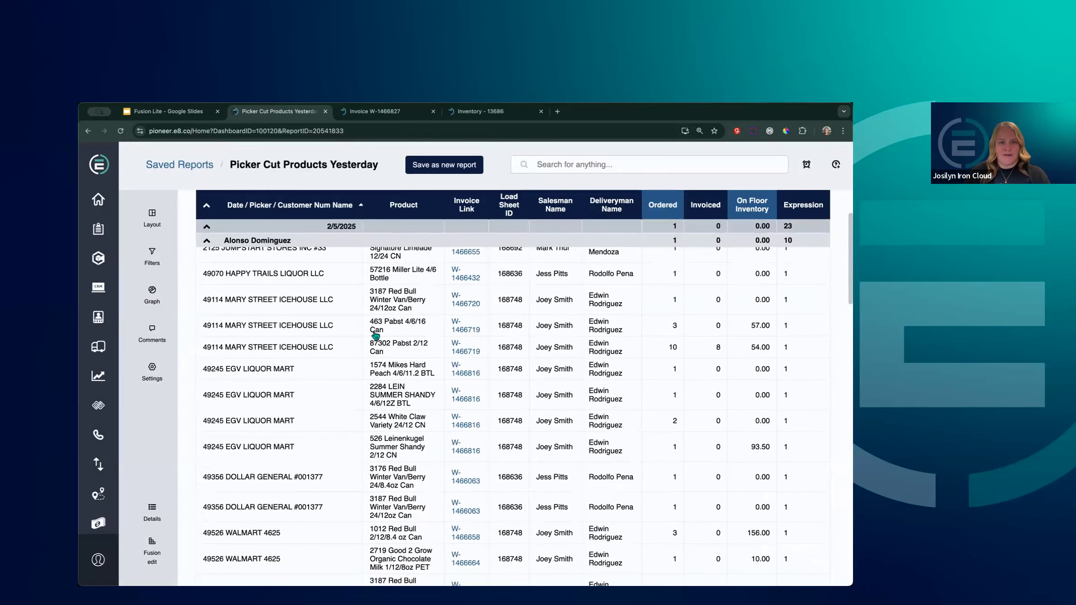
scroll(797, 375, down, 5)
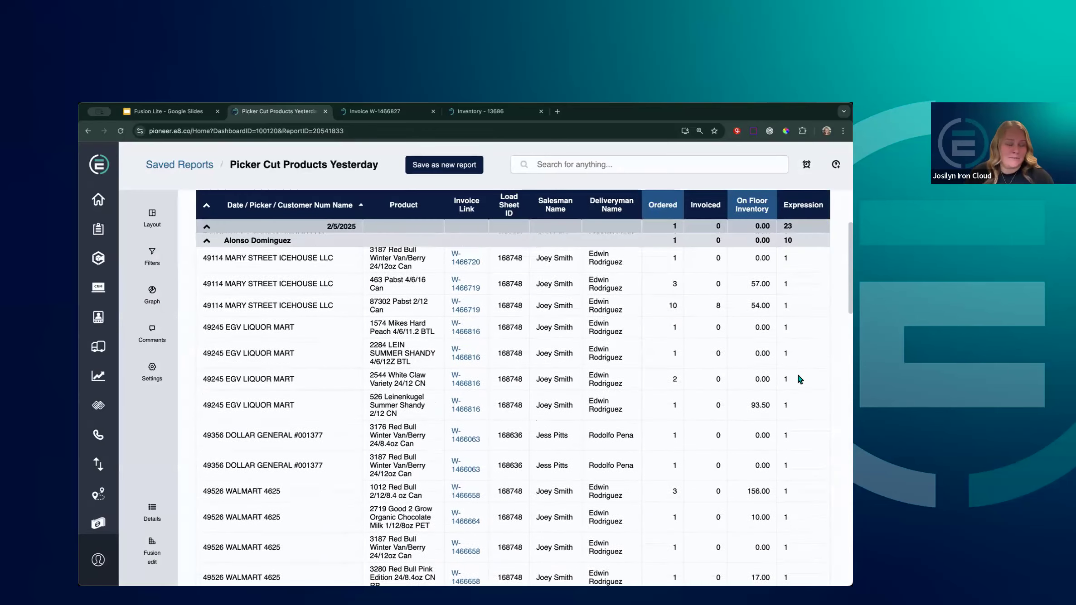
scroll(799, 376, down, 8)
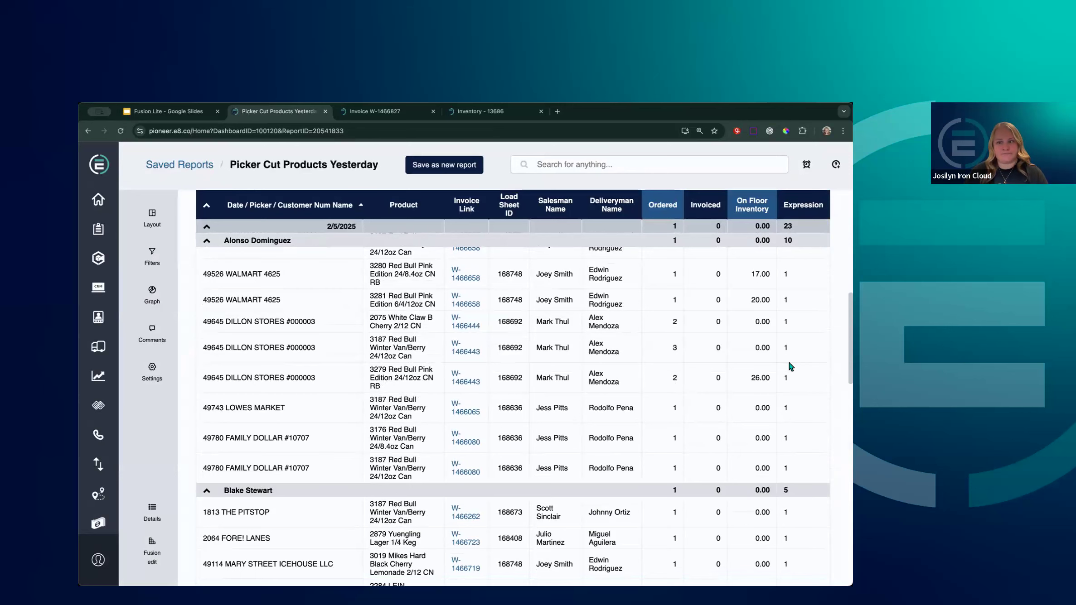
scroll(788, 363, up, 15)
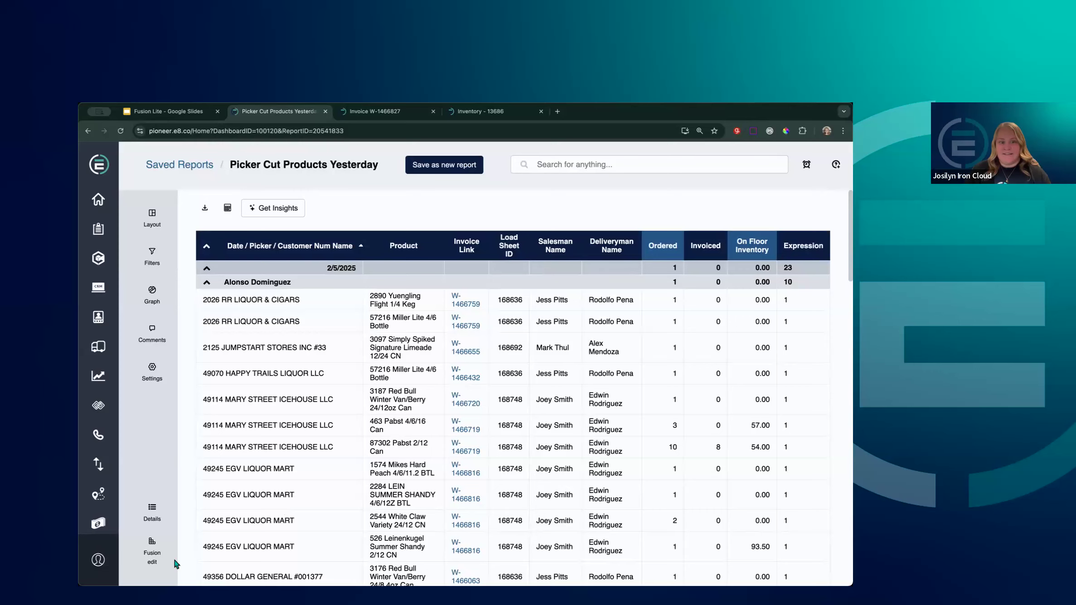
click(152, 556)
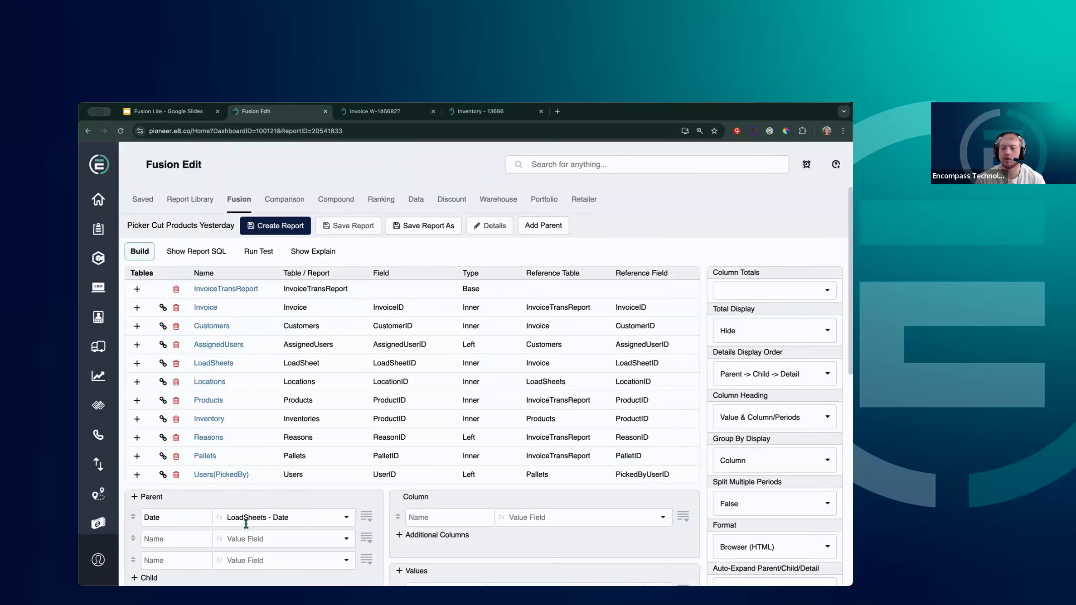
scroll(285, 506, down, 3)
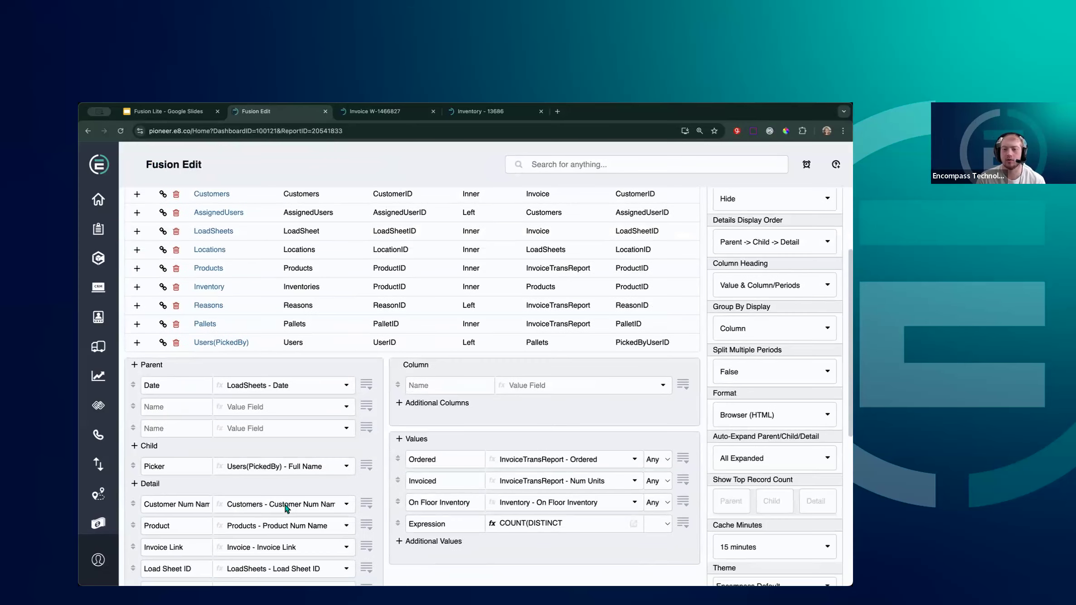
scroll(285, 506, up, 3)
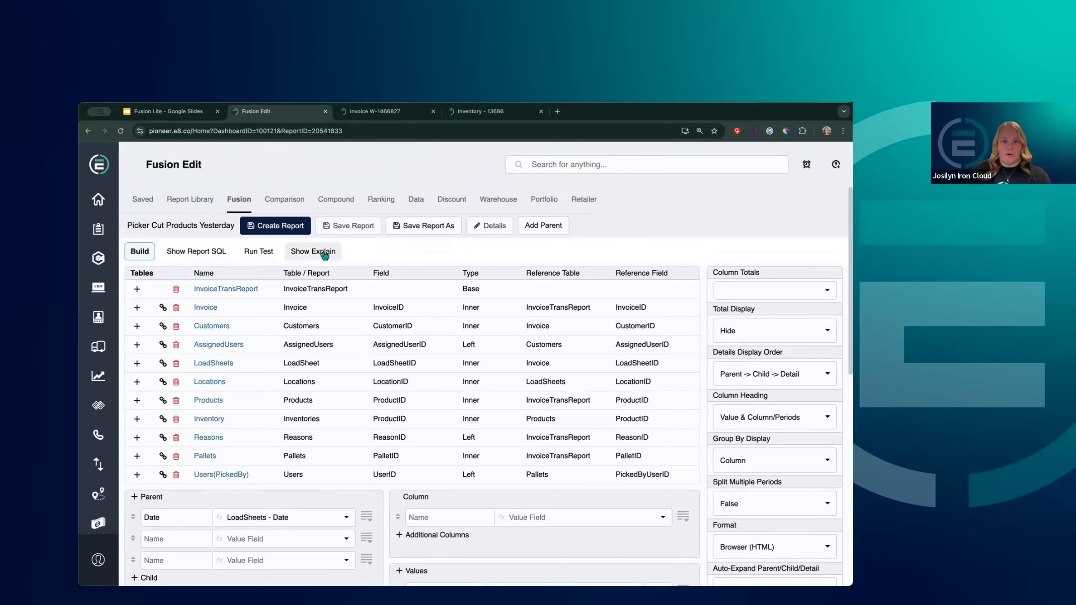
click(285, 225)
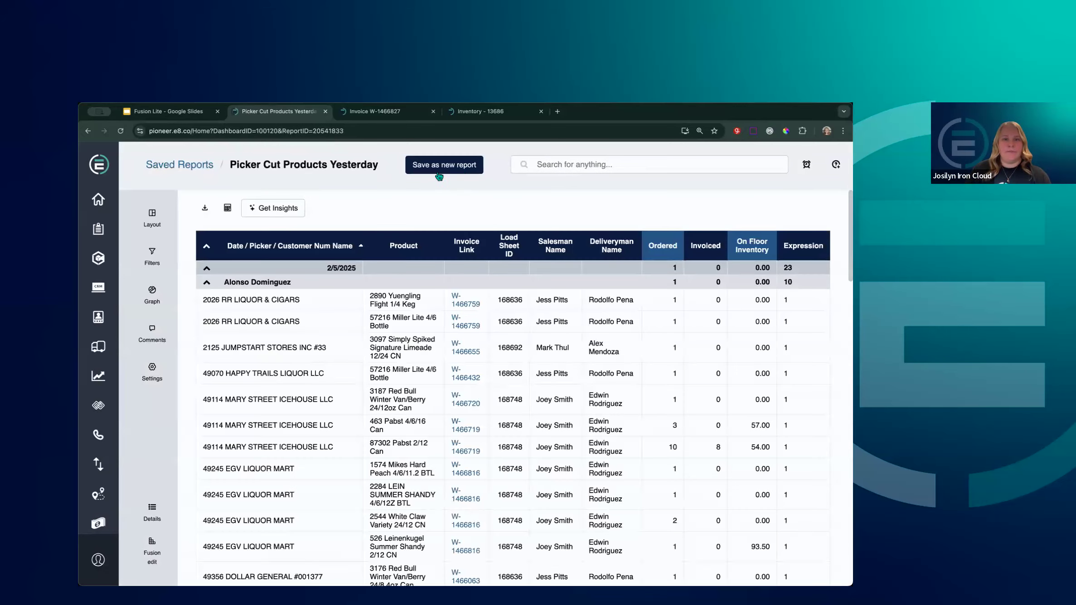
In Save Report, grant then revoke the Employee_Restricted view permission, and cancel saving
click(434, 165)
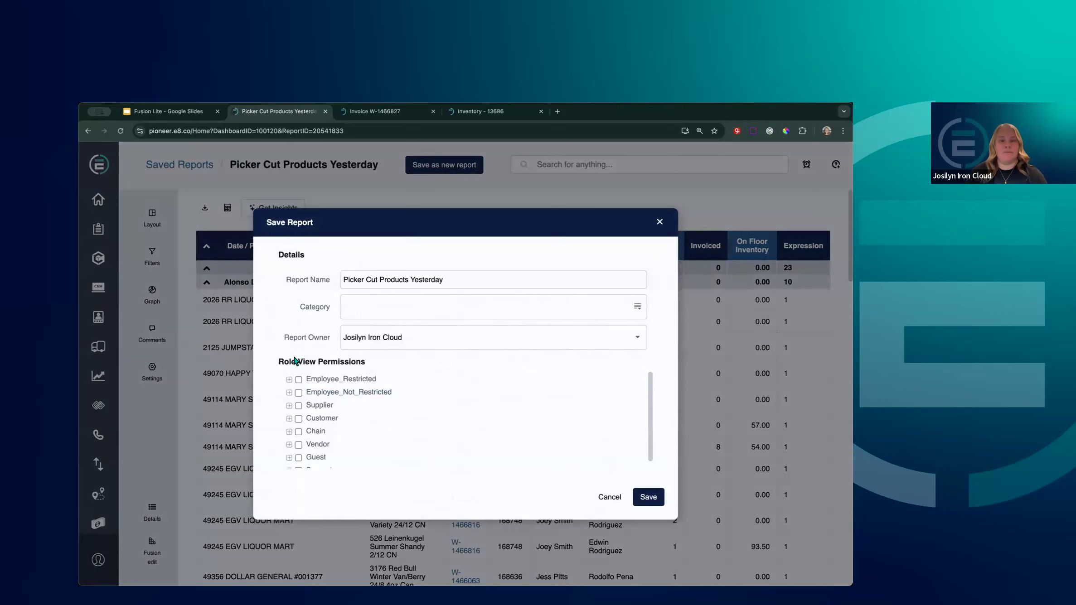
scroll(379, 416, down, 1)
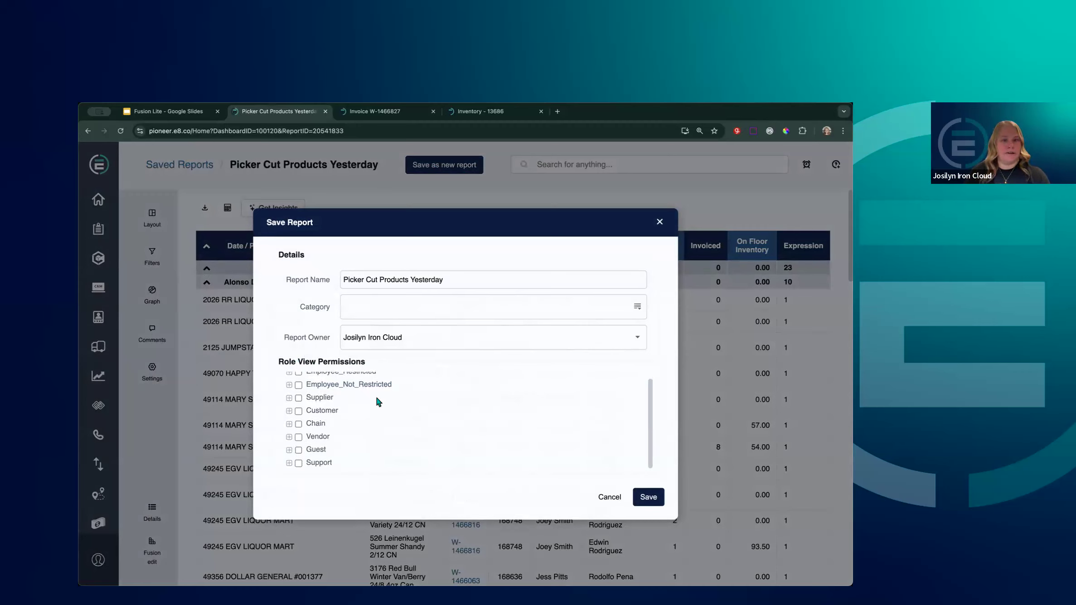
scroll(377, 399, up, 1)
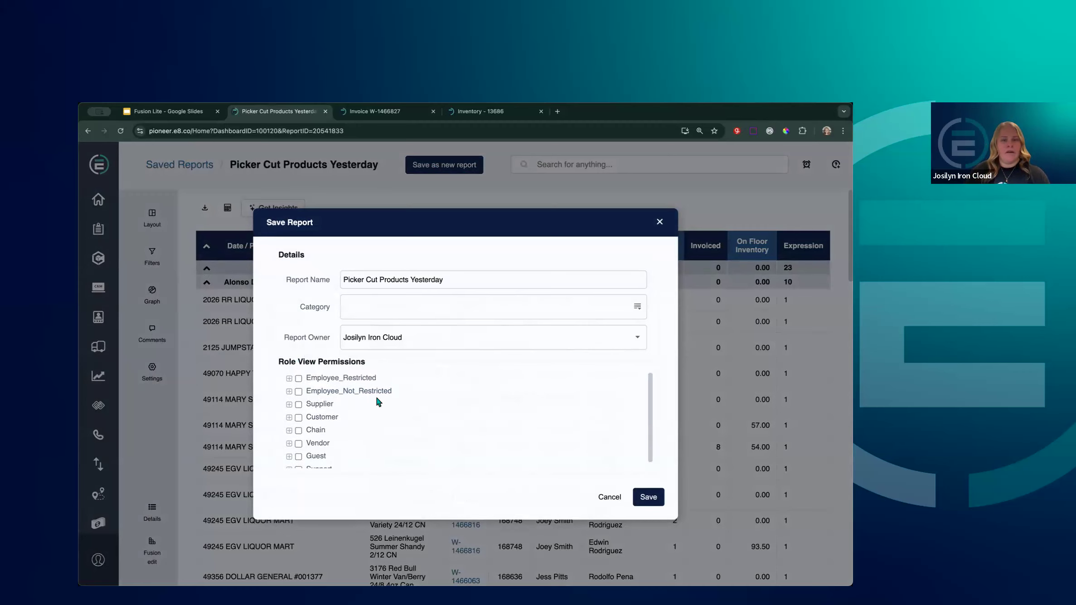
click(299, 379)
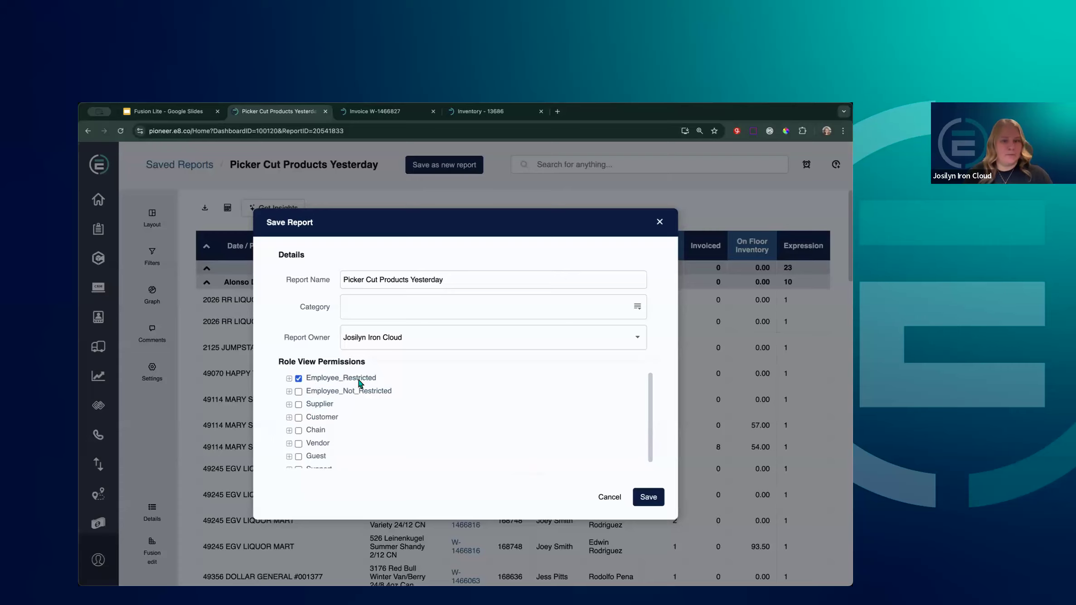
click(298, 380)
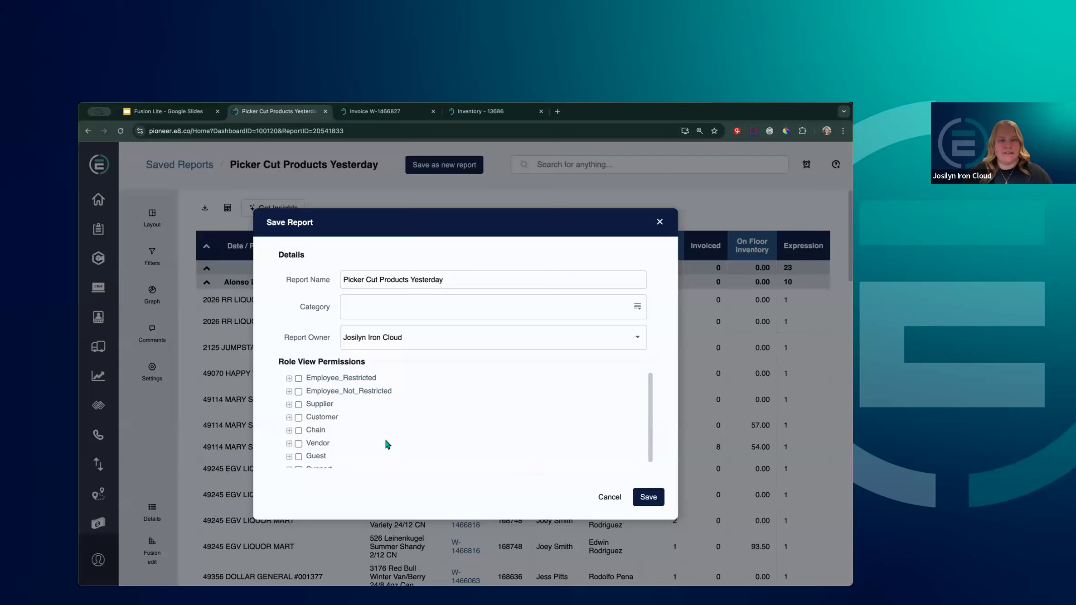
click(605, 503)
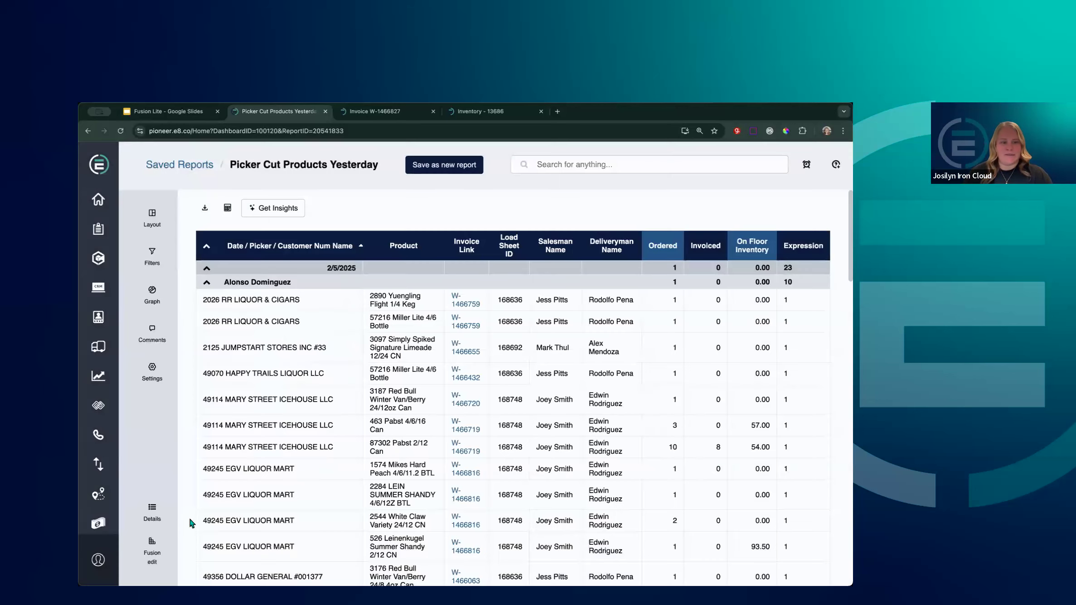
Open the report in Fusion Edit and review its joins and Filters section
click(152, 553)
scroll(368, 505, down, 5)
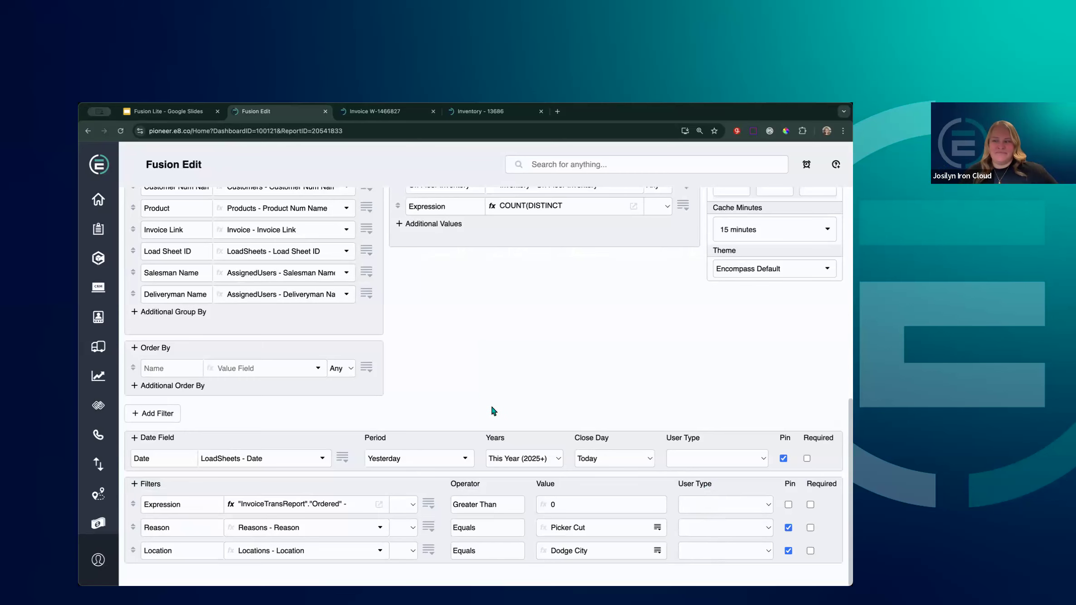
scroll(491, 407, up, 10)
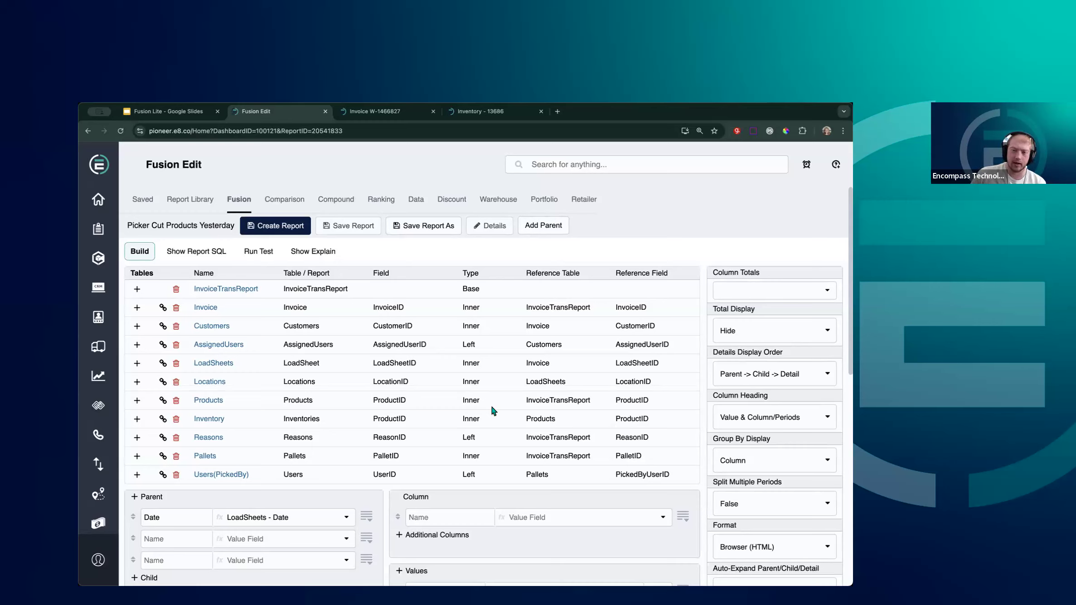
Regenerate the report and open its Graph settings
click(298, 227)
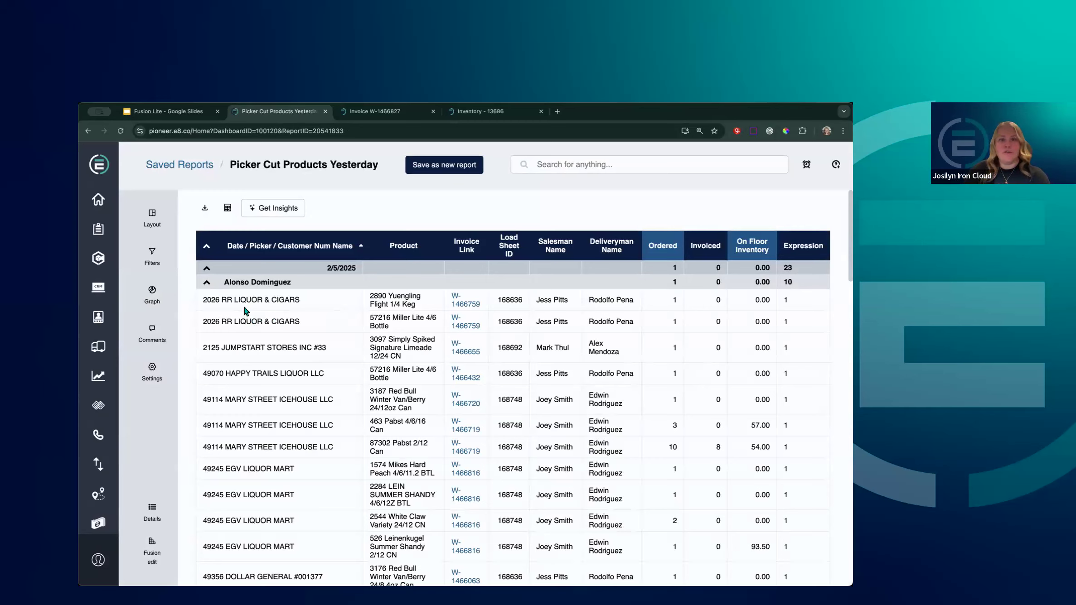
click(154, 305)
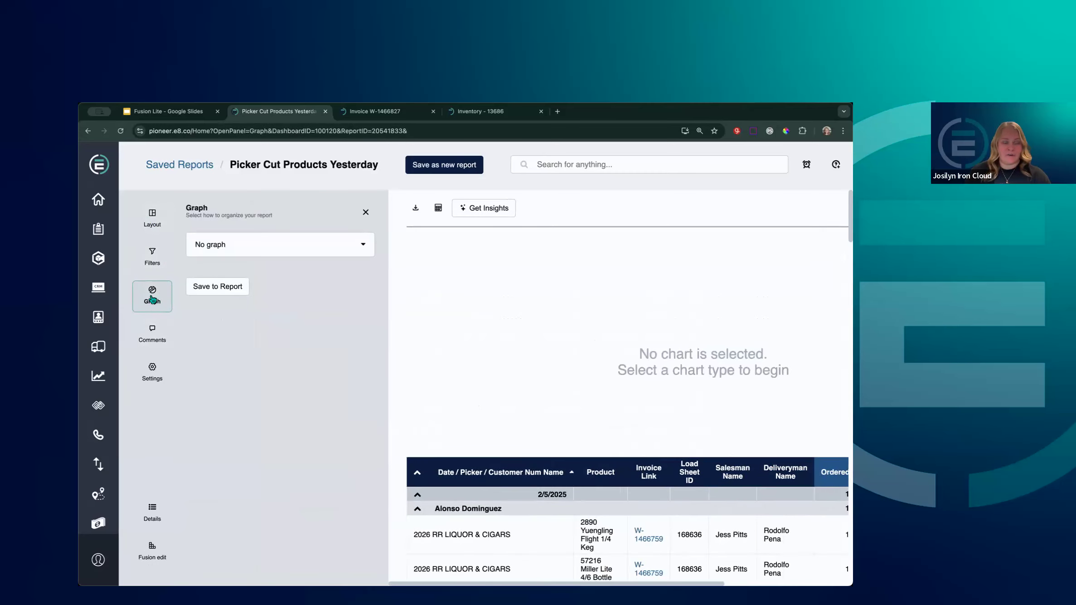
Try a Number Card chart, then change the chart type to Line Chart
click(358, 250)
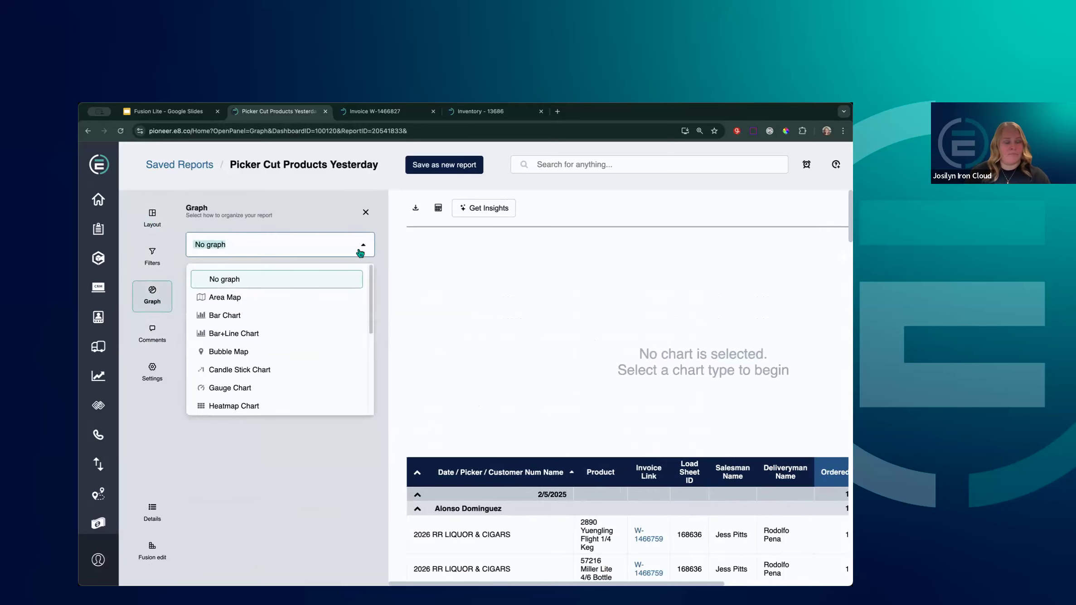
scroll(308, 336, down, 5)
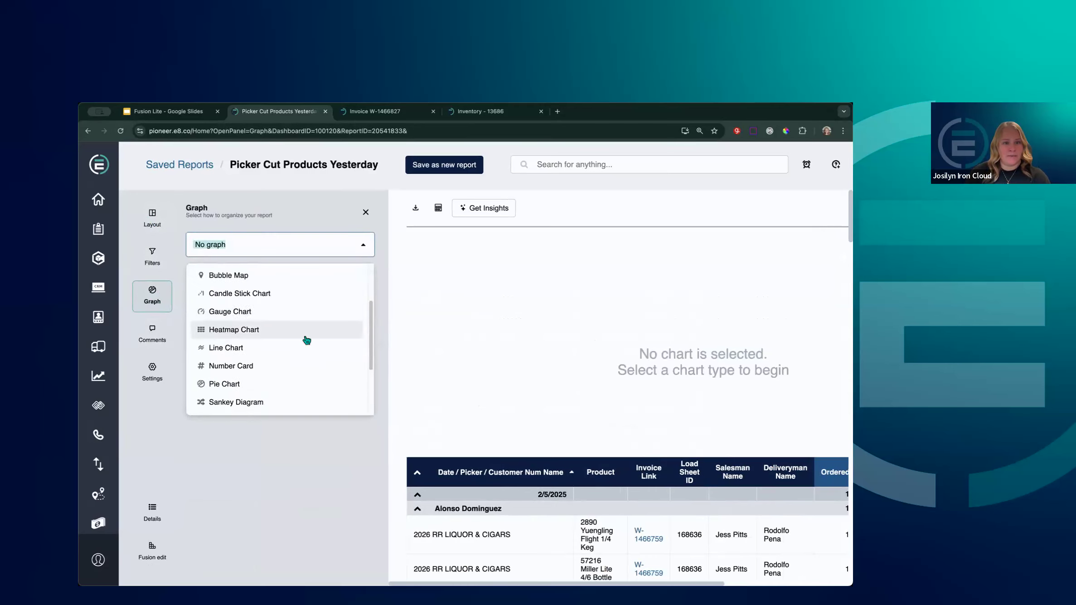
scroll(307, 339, down, 1)
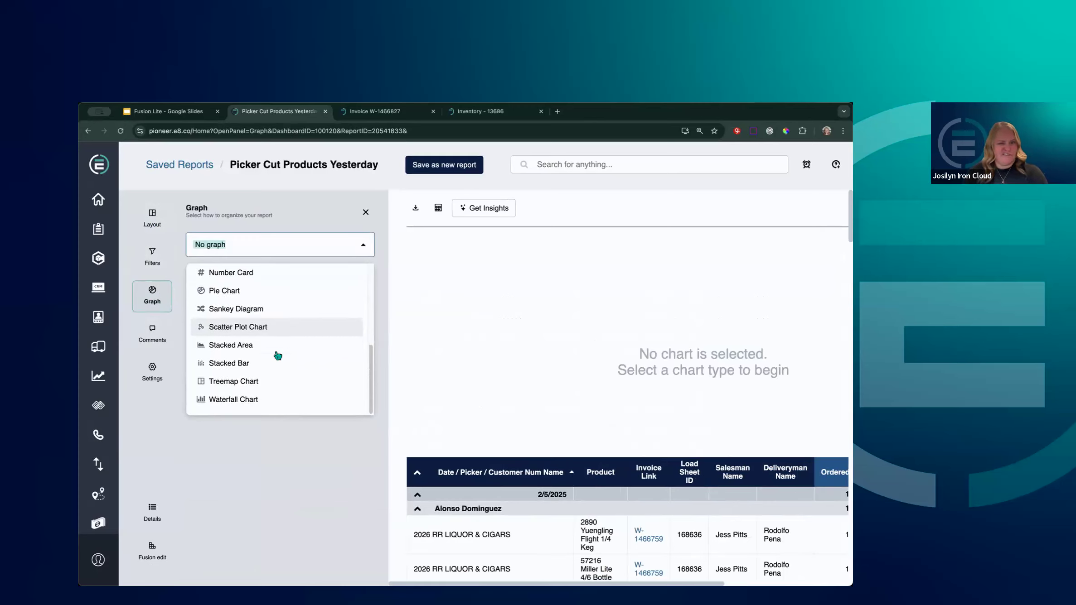
scroll(289, 367, up, 4)
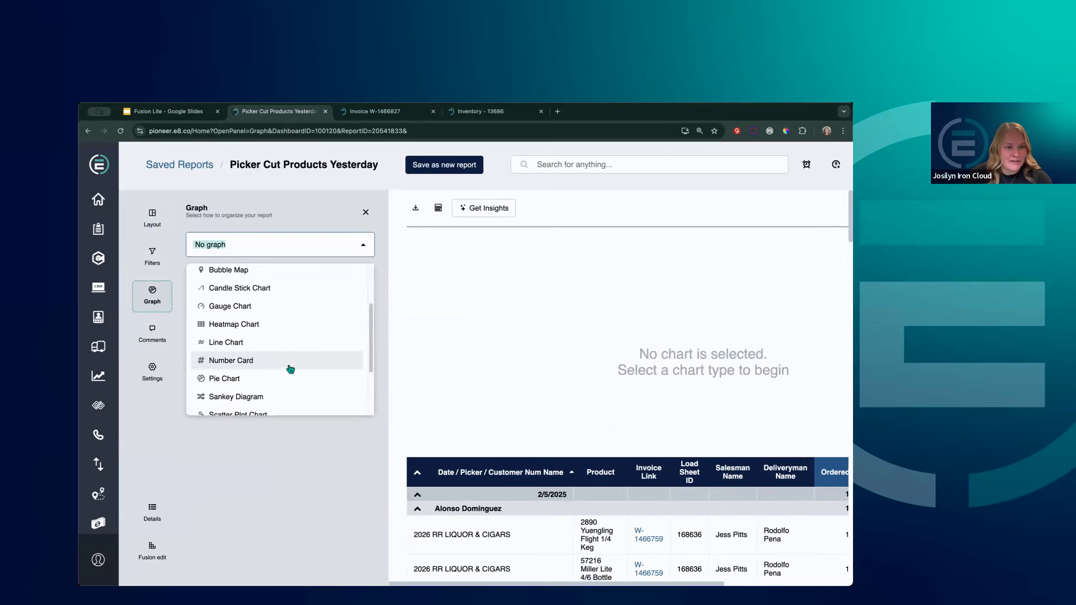
scroll(290, 369, up, 3)
scroll(285, 378, down, 2)
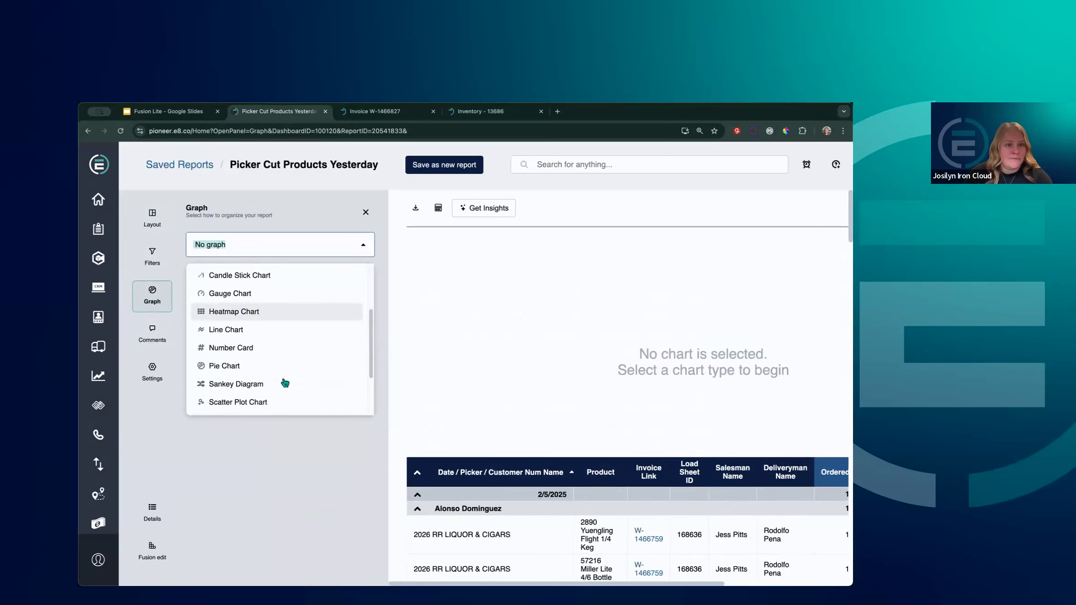
click(231, 348)
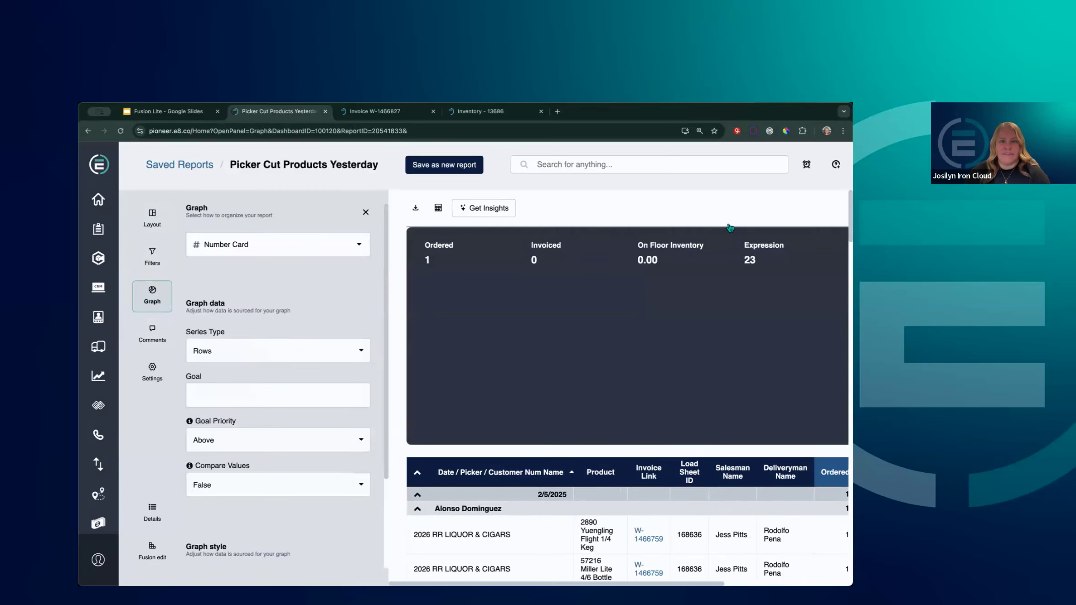
click(347, 249)
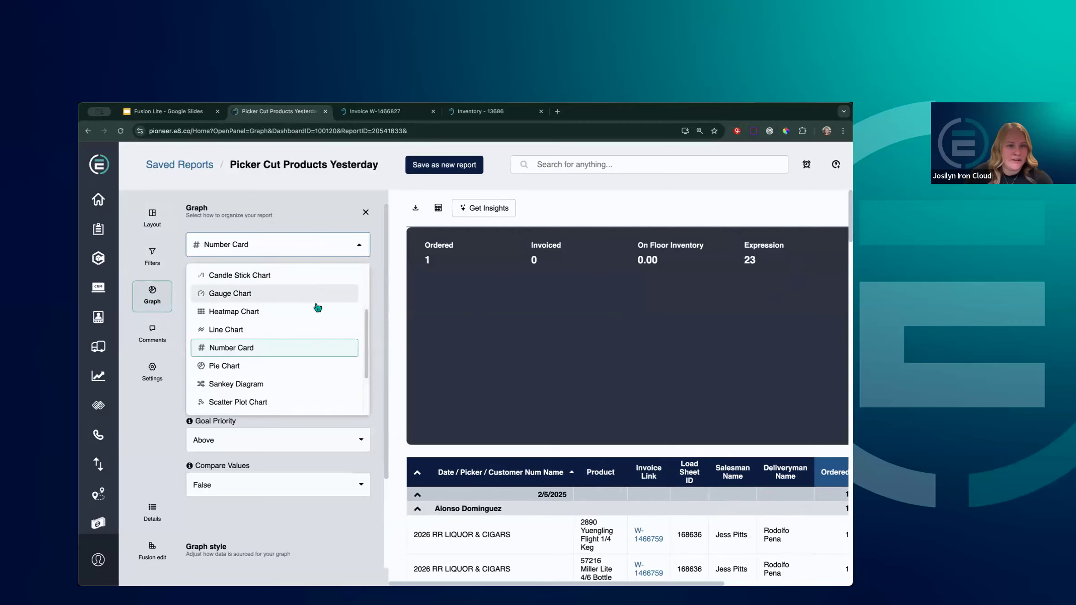
click(292, 331)
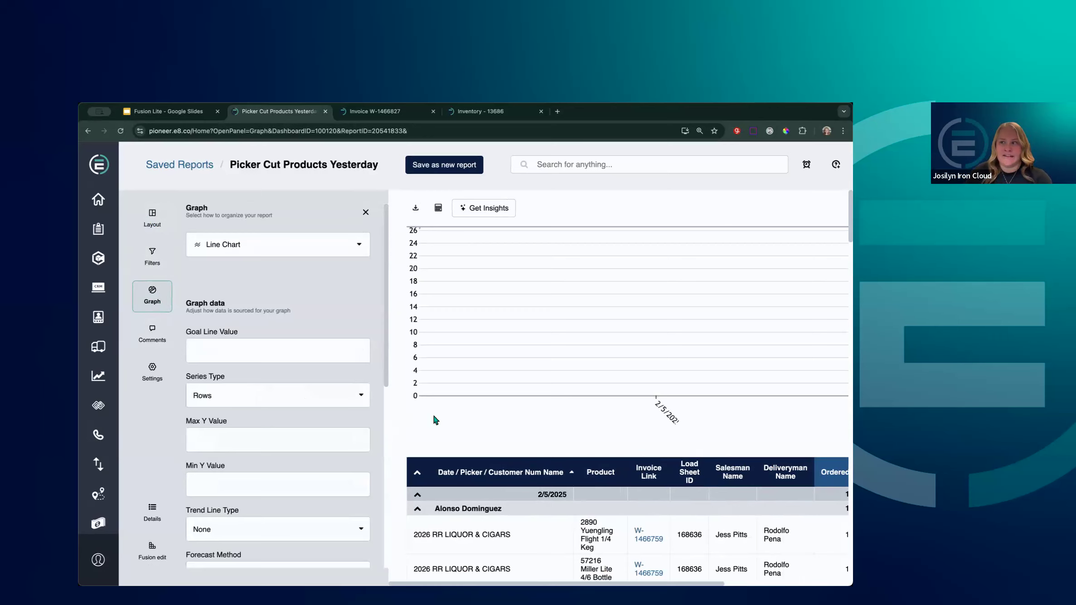
Look over the chart types and Forecast Method options unchanged, then close the graph settings
click(360, 250)
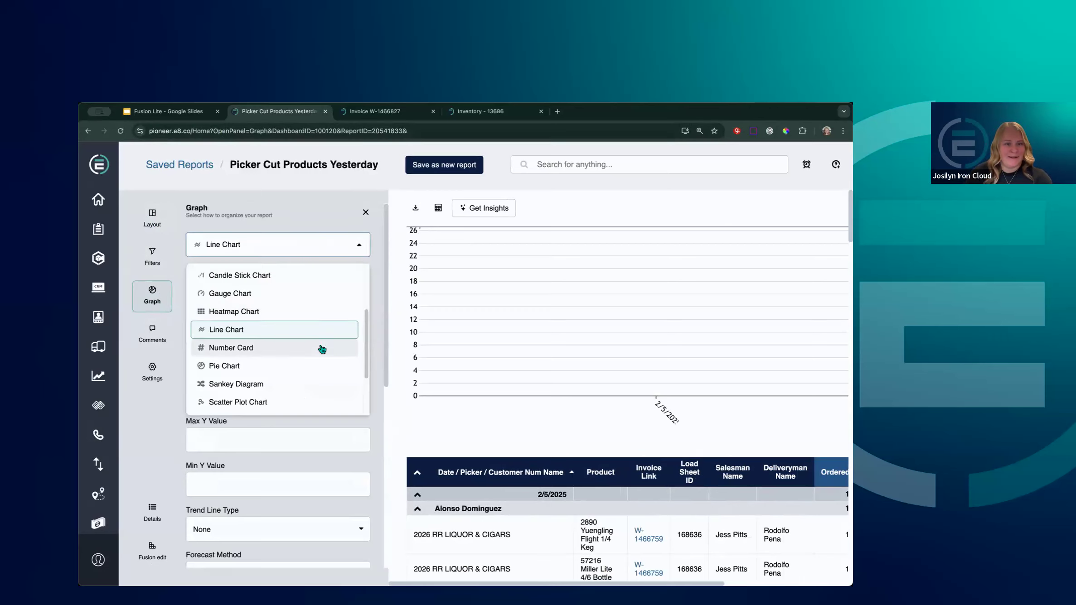
scroll(321, 347, down, 2)
scroll(333, 345, down, 3)
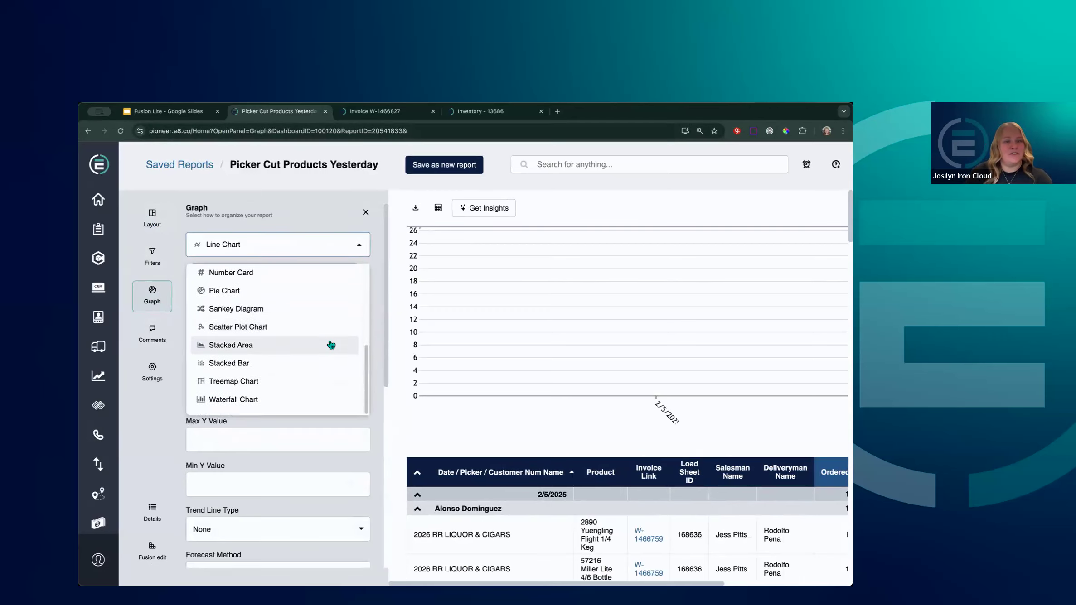
scroll(387, 455, down, 2)
scroll(383, 453, down, 5)
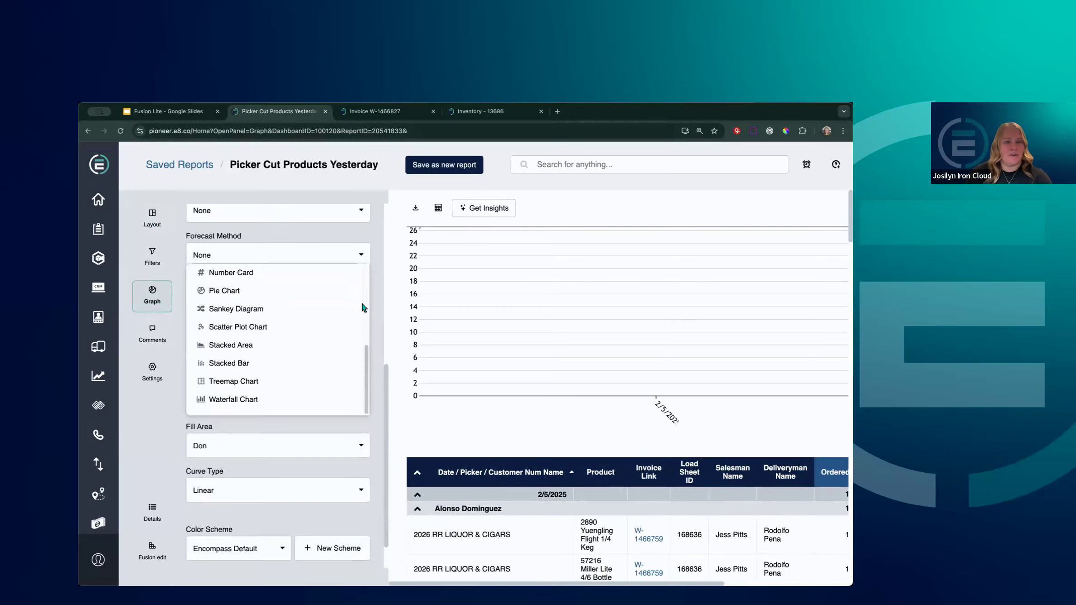
click(354, 260)
click(377, 365)
scroll(337, 440, up, 5)
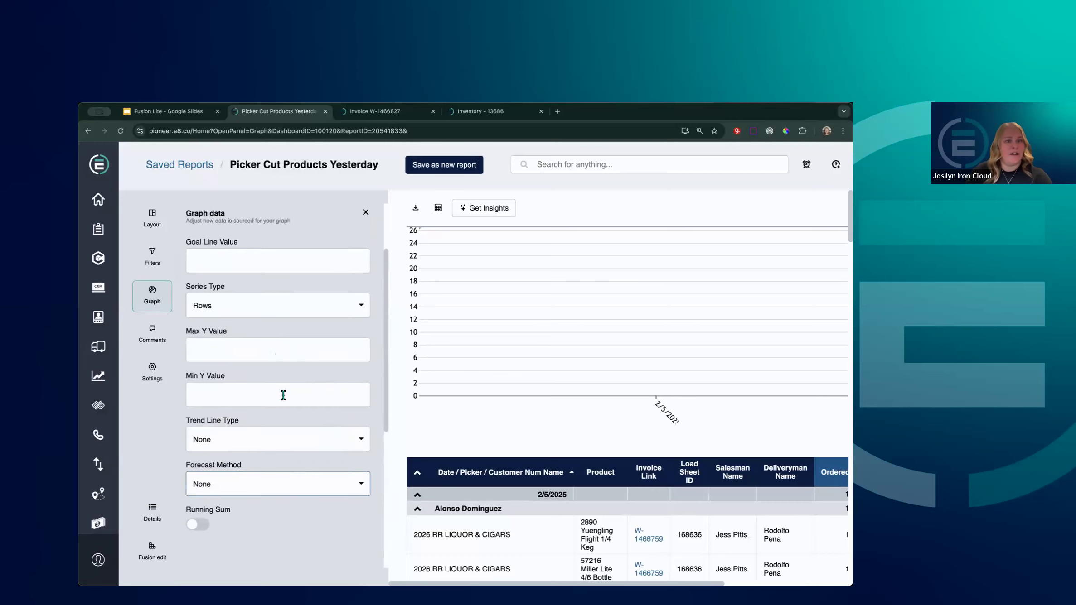
scroll(282, 395, up, 2)
scroll(291, 386, up, 1)
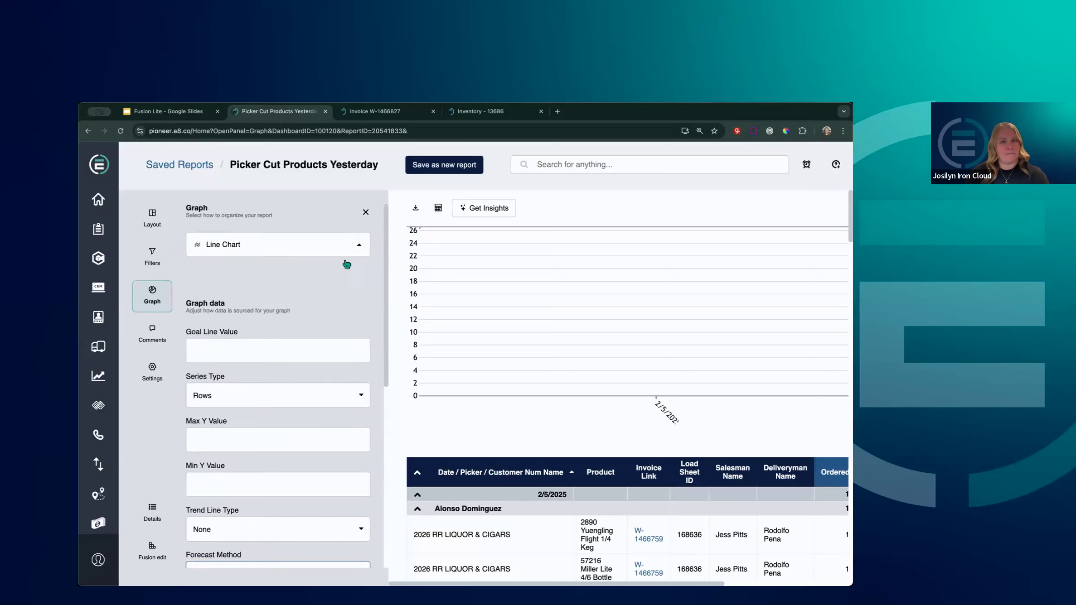
click(366, 212)
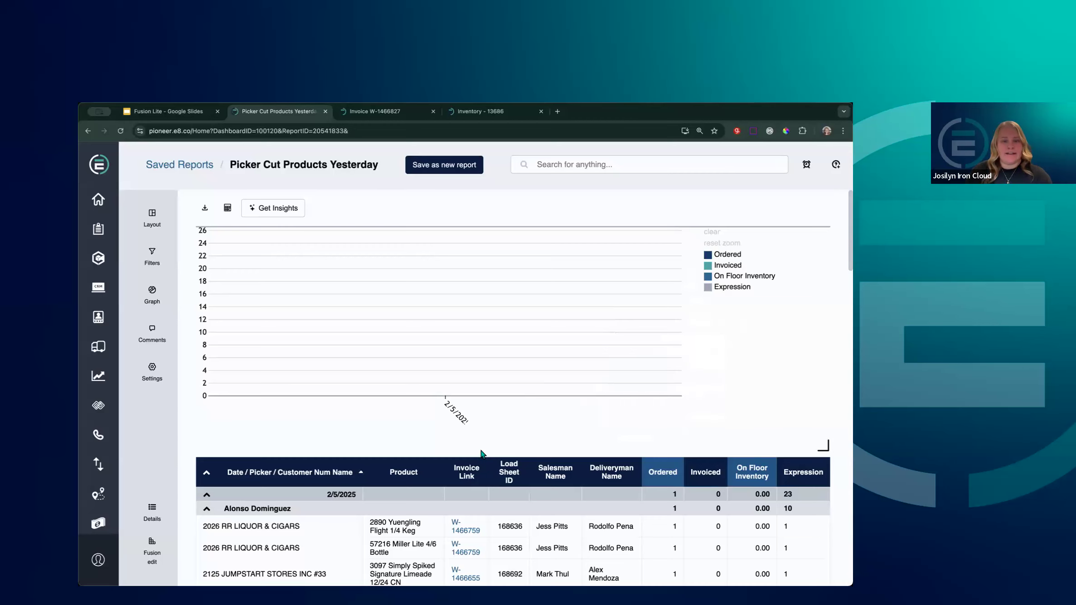
Go back to the Fusion Edit builder from the left sidebar
click(152, 551)
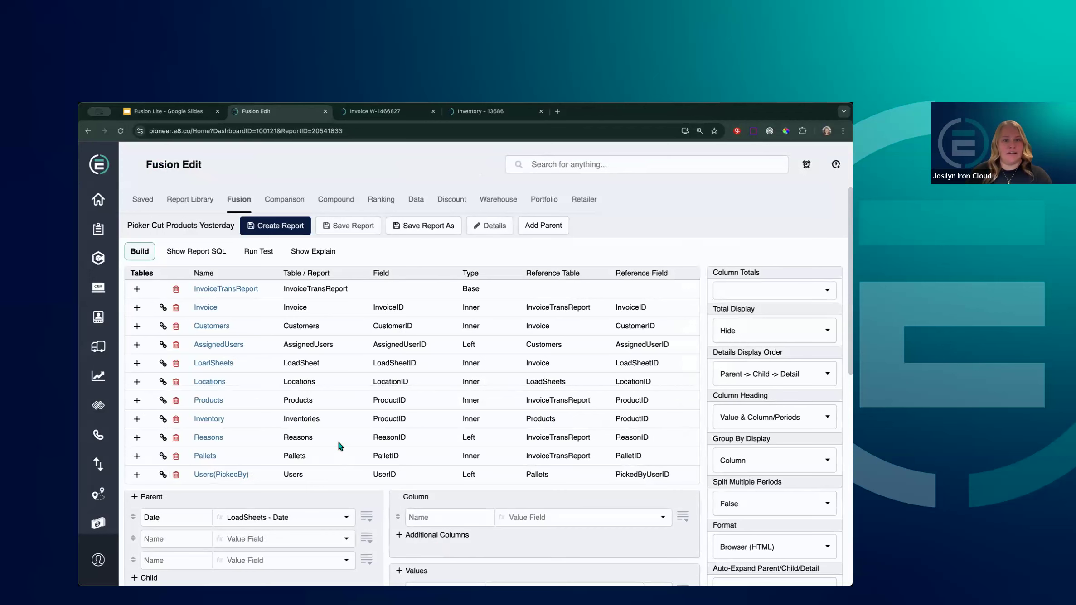
scroll(566, 446, down, 10)
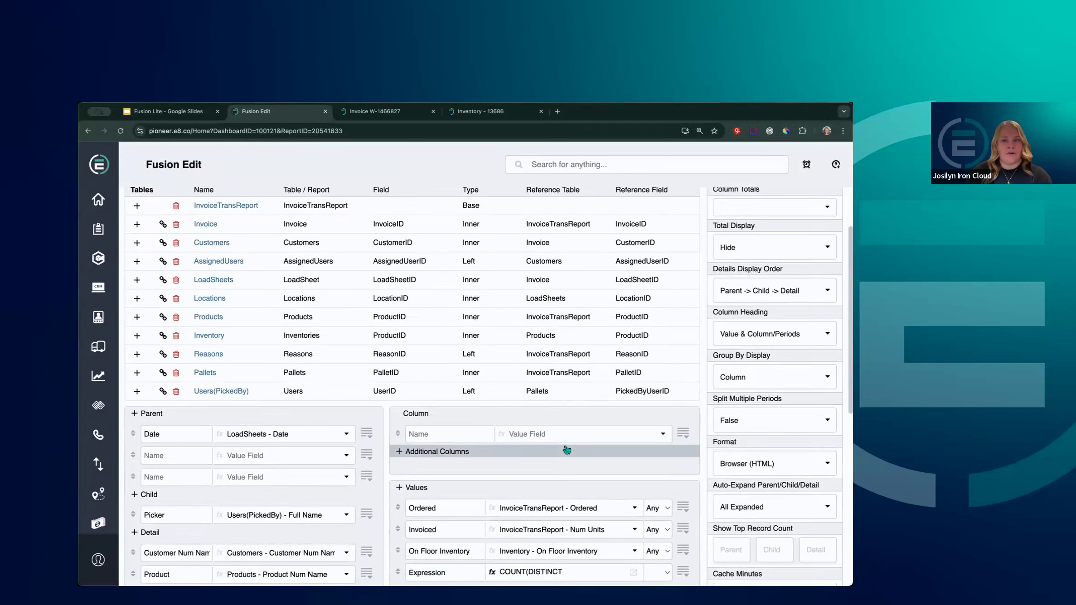
scroll(565, 445, down, 1)
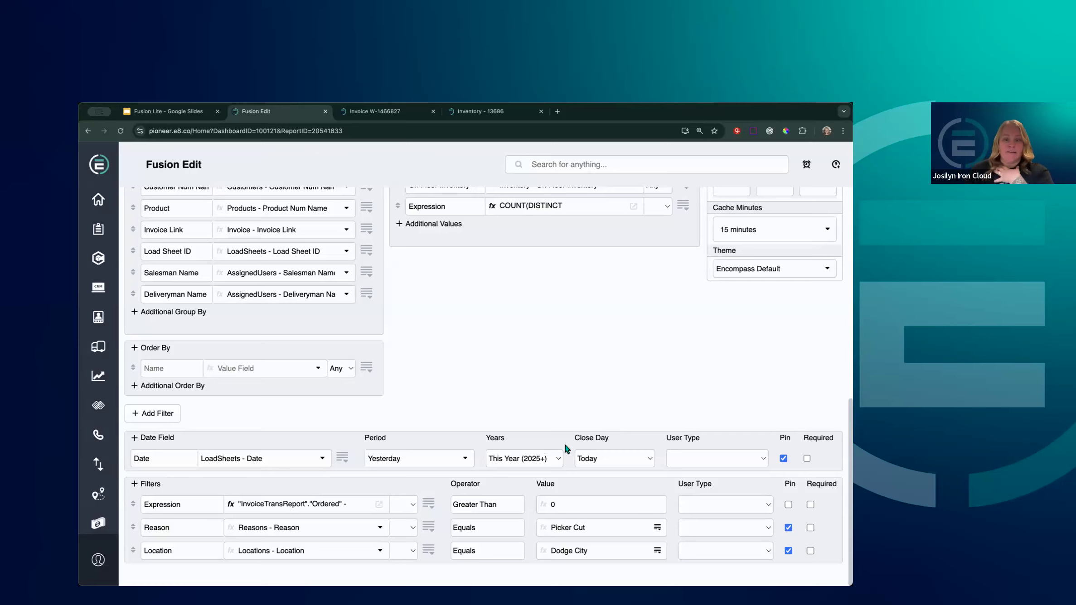
Leave the Location filter's user type blank and limit the Reason filter to Customer
click(754, 547)
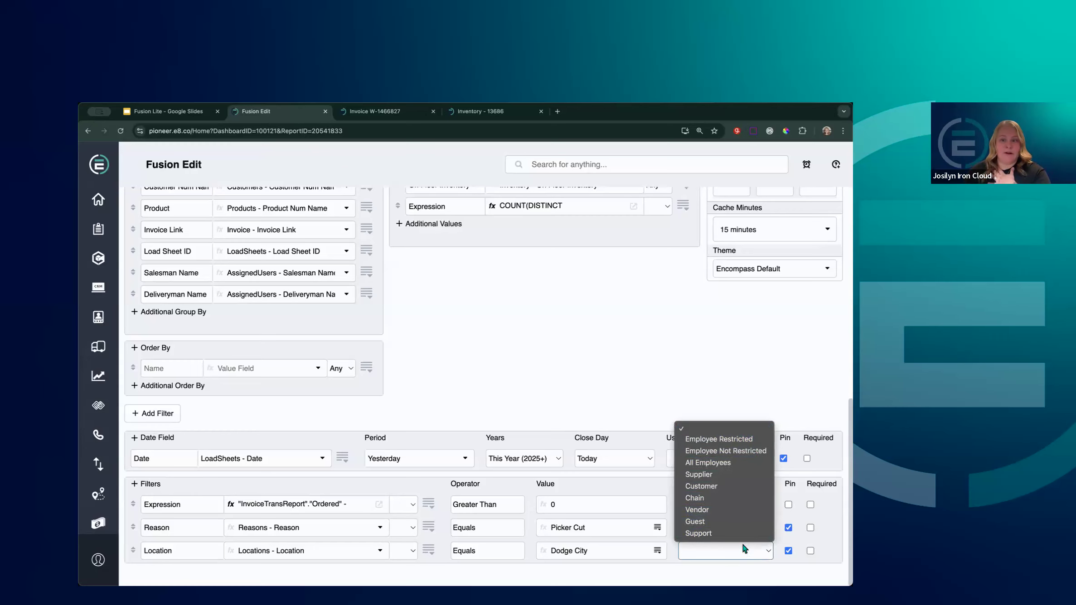
click(716, 550)
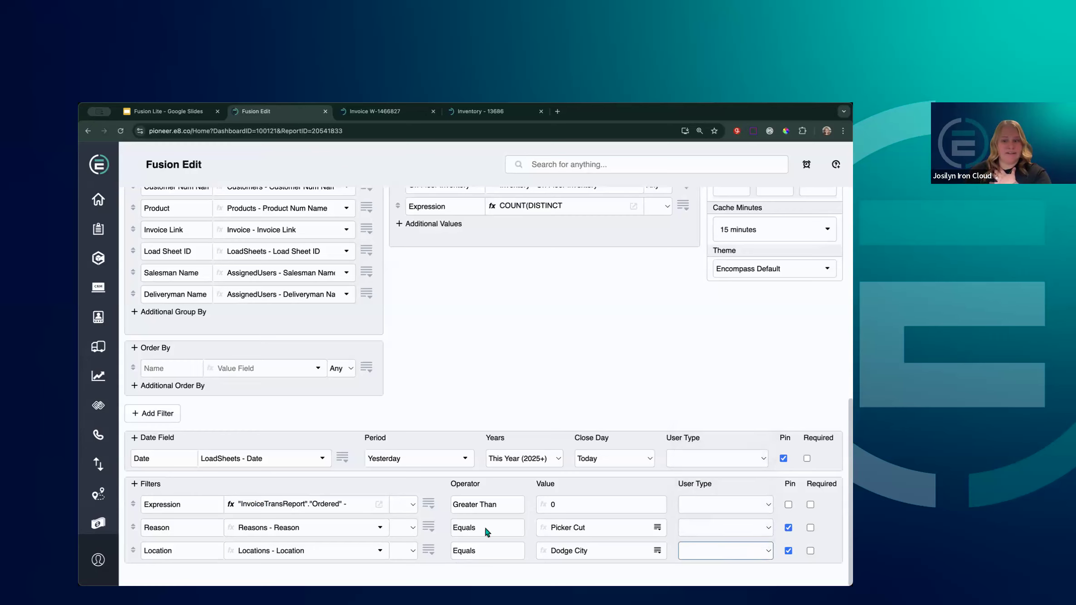
click(750, 526)
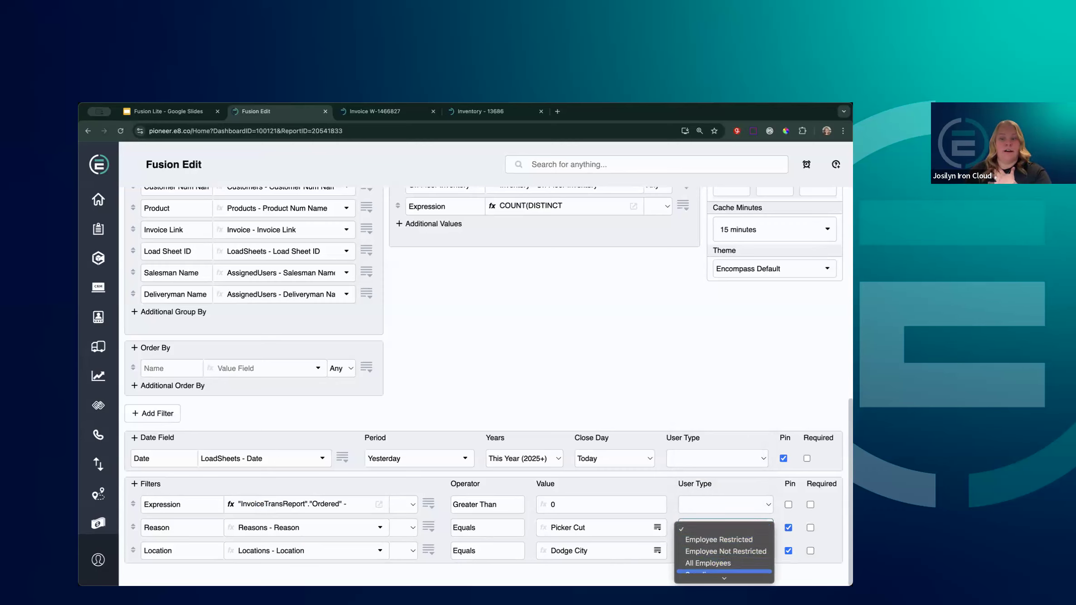
click(717, 529)
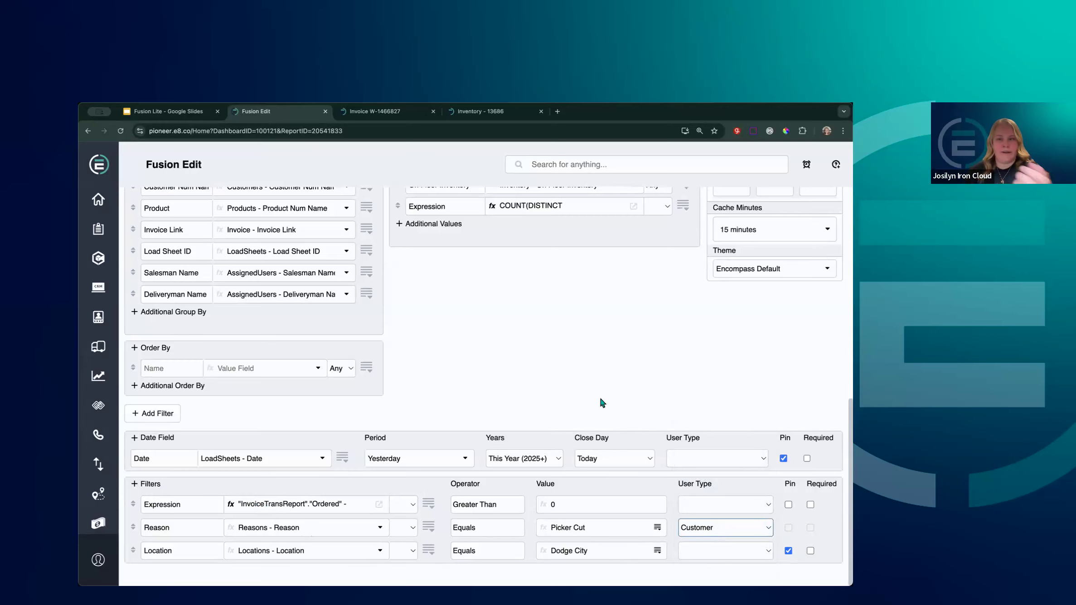
scroll(606, 399, up, 5)
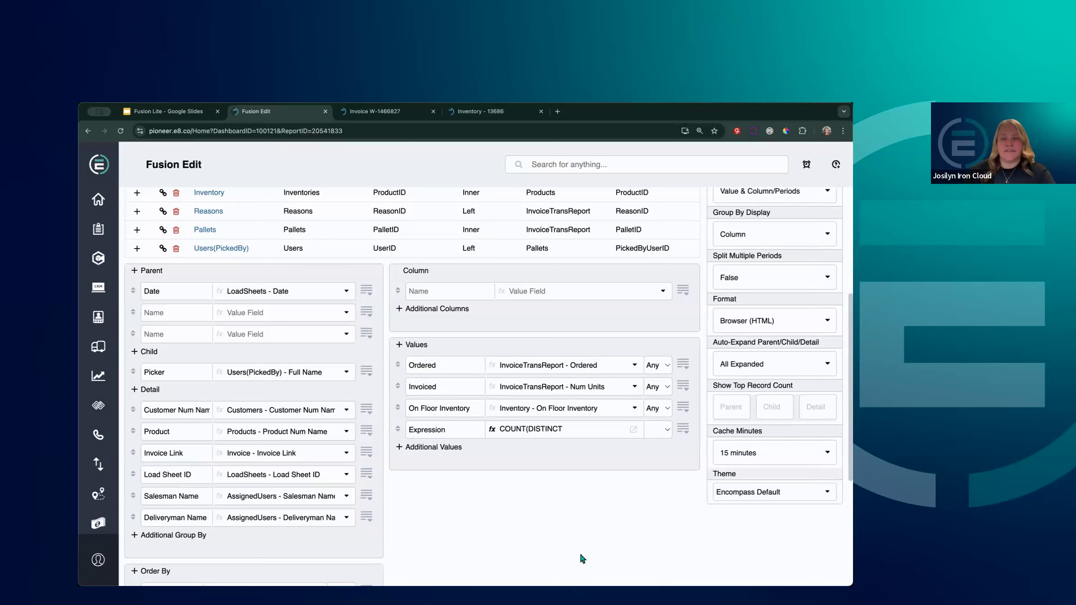
Search 'roles' and filter the Roles table's Role column to Sales Rep
click(661, 163)
text(roles)
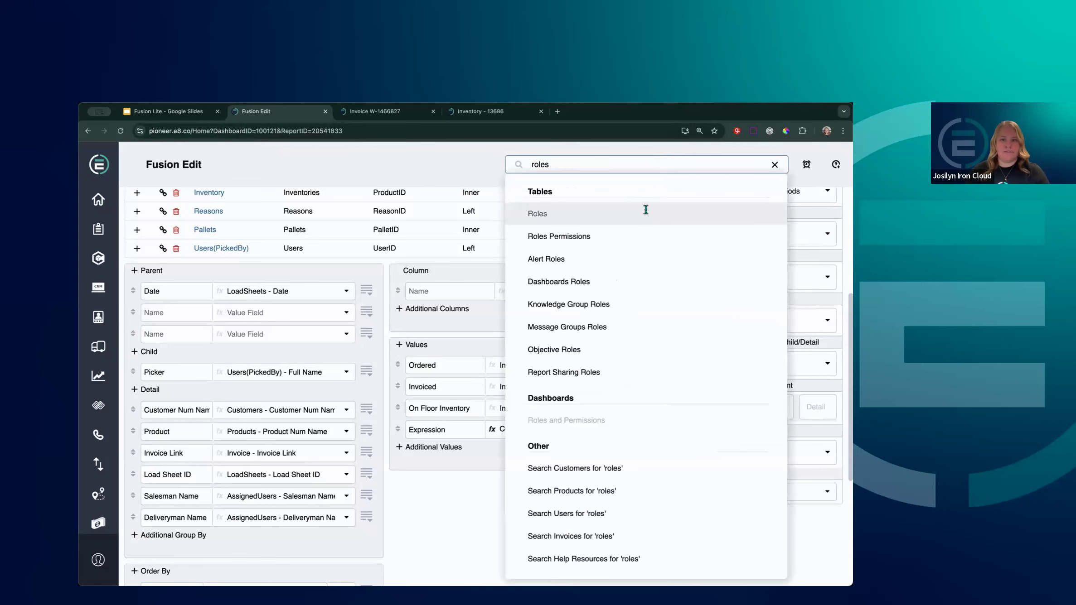
click(636, 216)
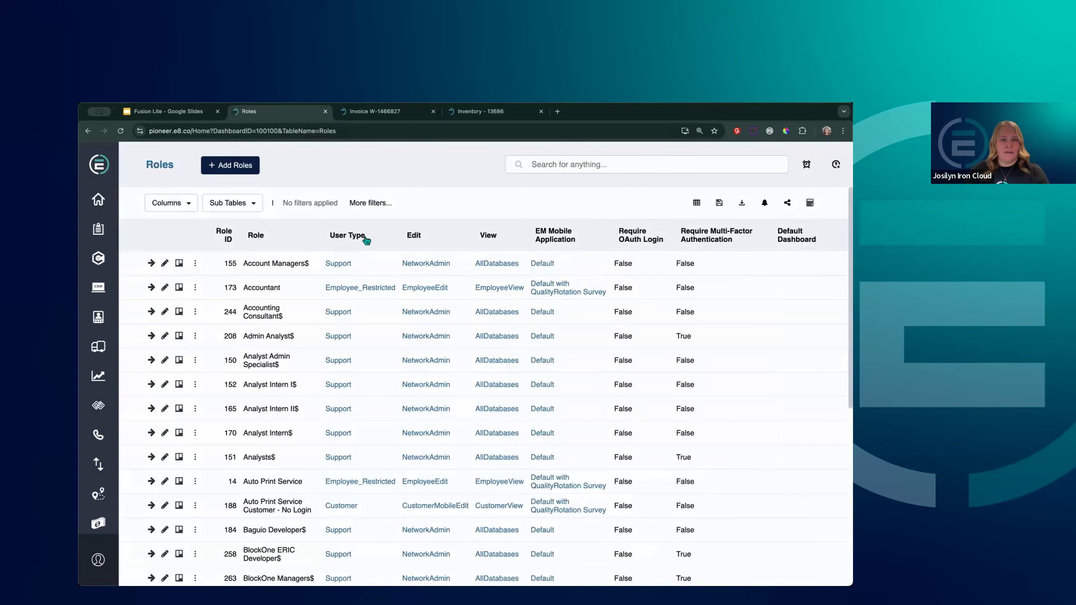
click(273, 242)
text(sales)
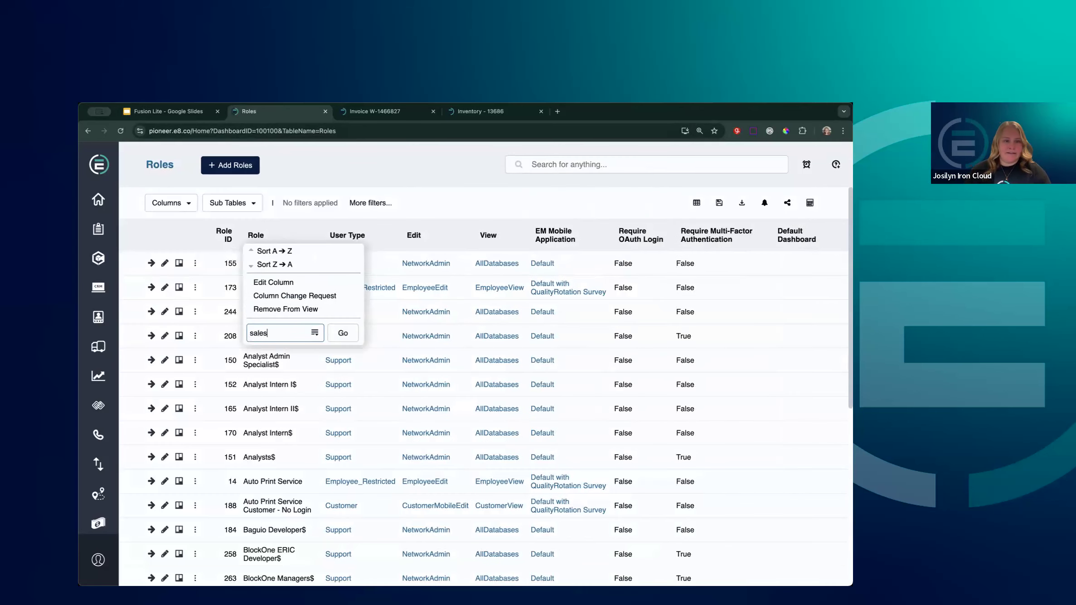
click(308, 349)
click(342, 335)
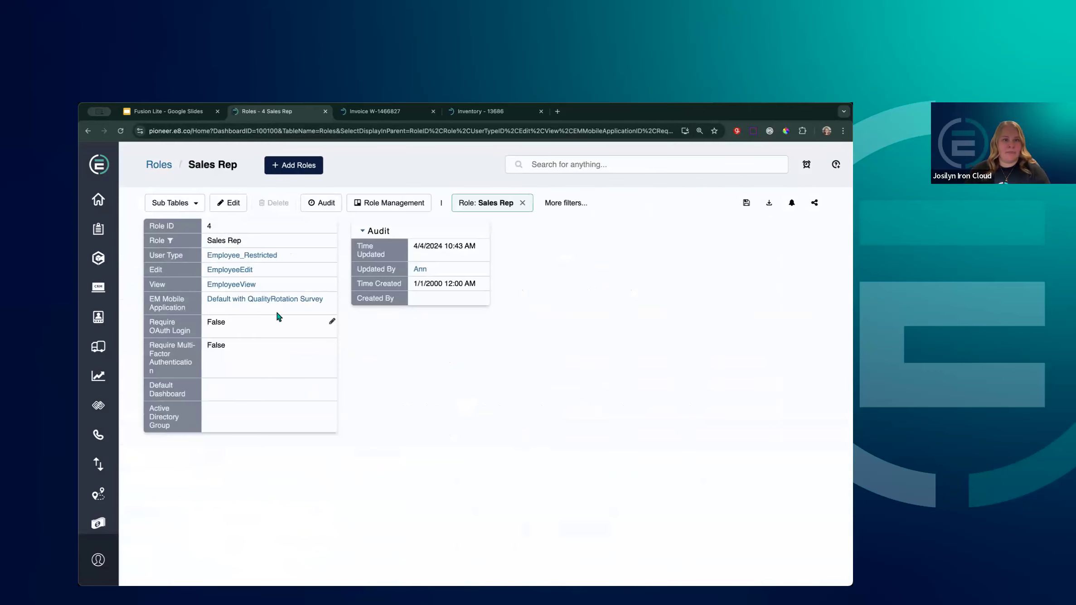
Show the Sales Rep role's Roles Permissions subtable and open it as a full table
click(190, 205)
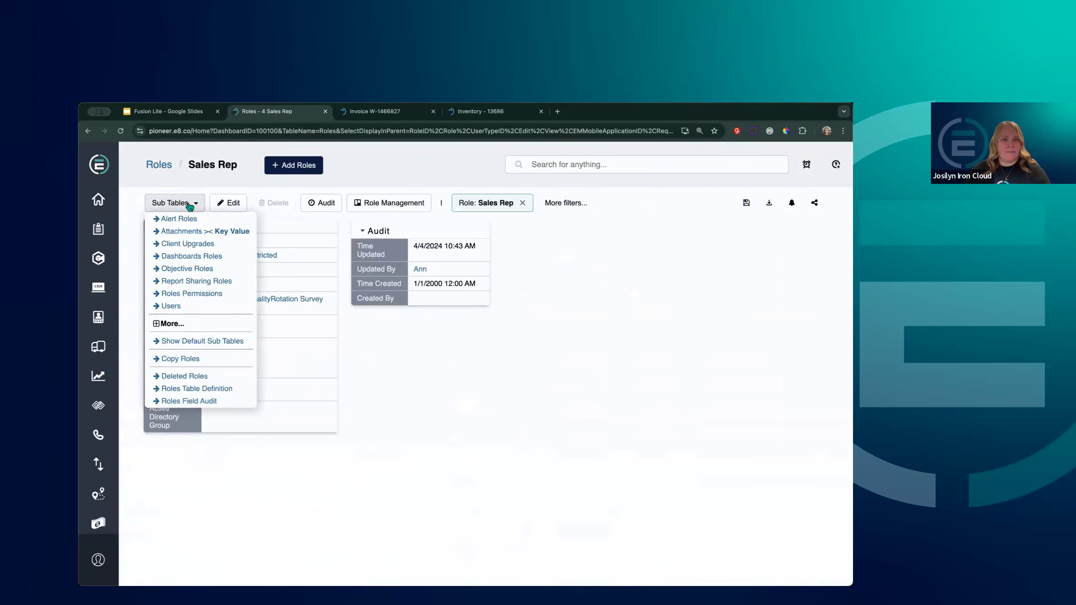
click(215, 300)
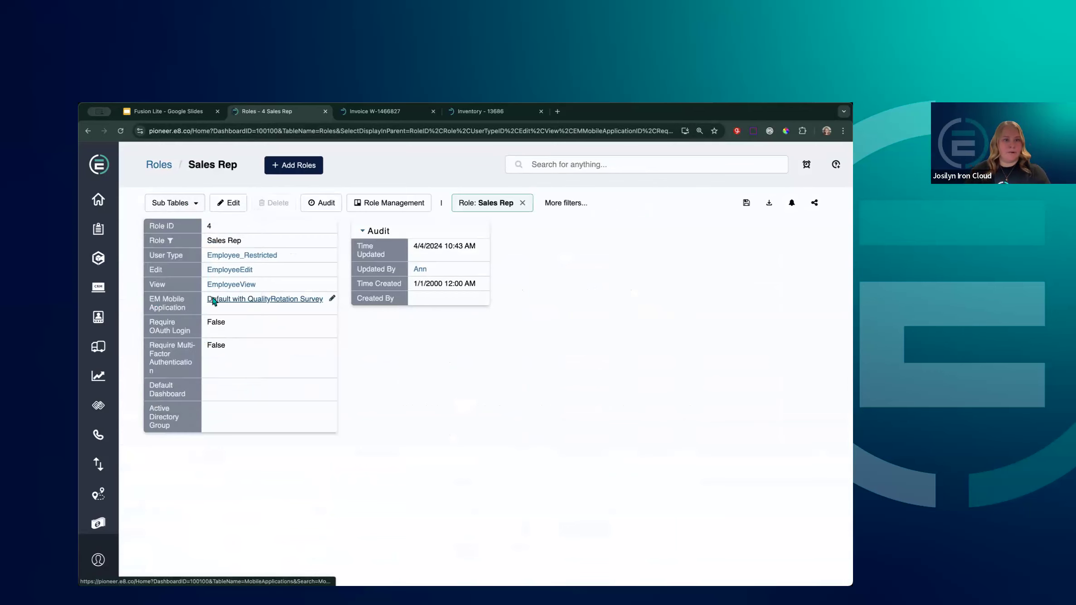
scroll(469, 398, down, 1)
scroll(469, 399, down, 5)
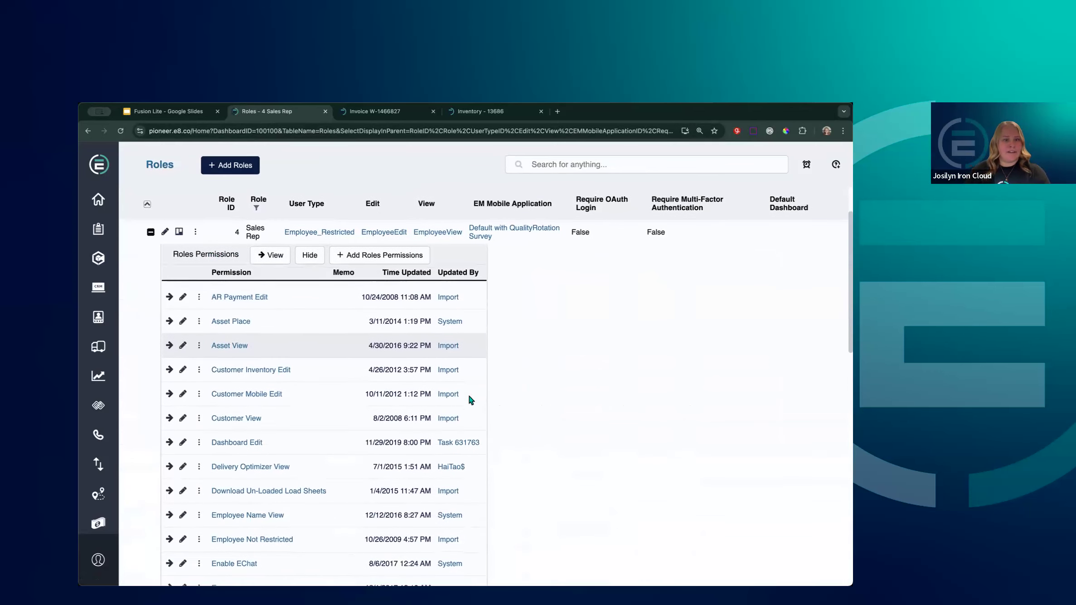
scroll(469, 399, down, 1)
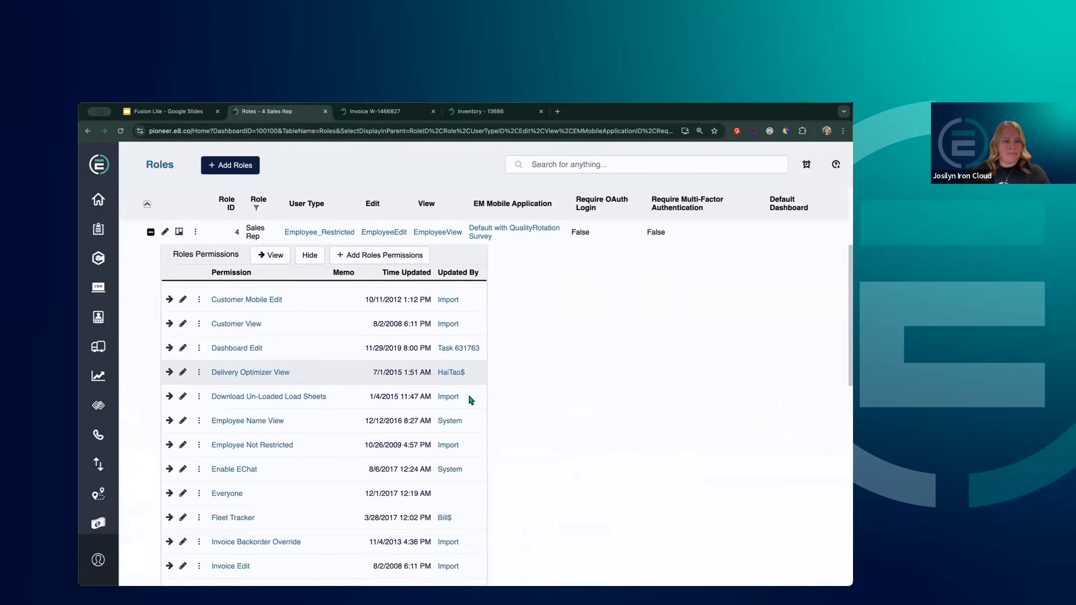
scroll(437, 396, down, 3)
scroll(437, 397, up, 8)
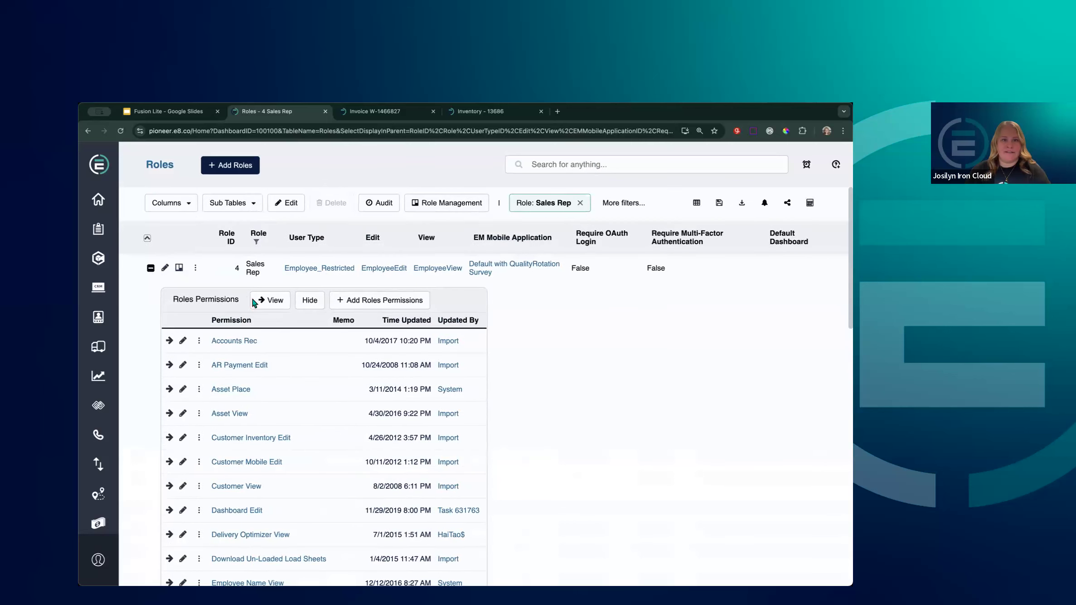
click(271, 300)
Filter Permission to Fusion Edit to confirm Sales Rep lacks it, then clear all filters
click(285, 240)
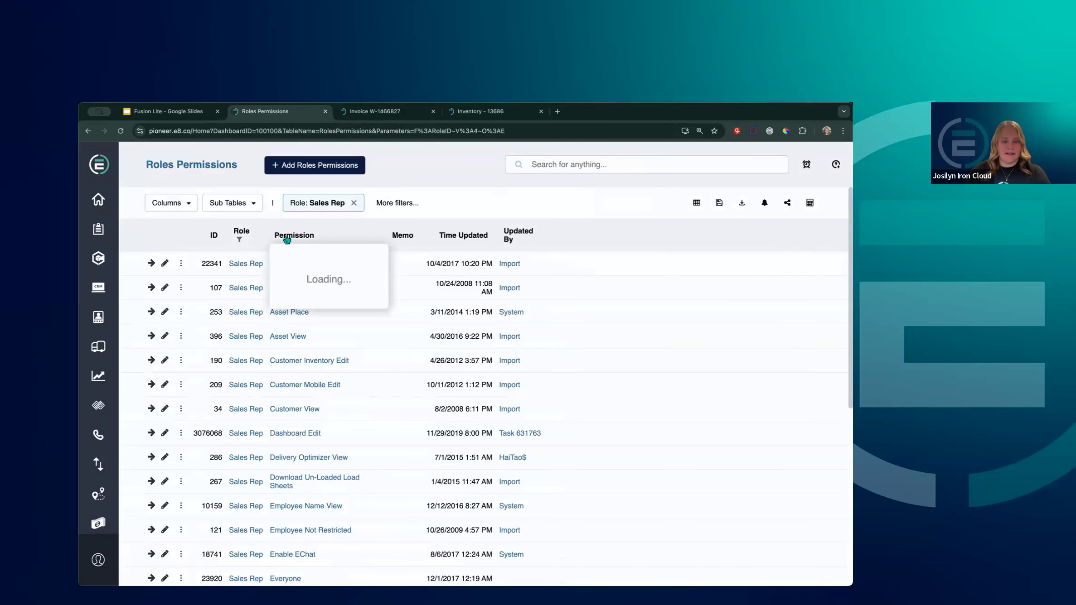
text(fusion)
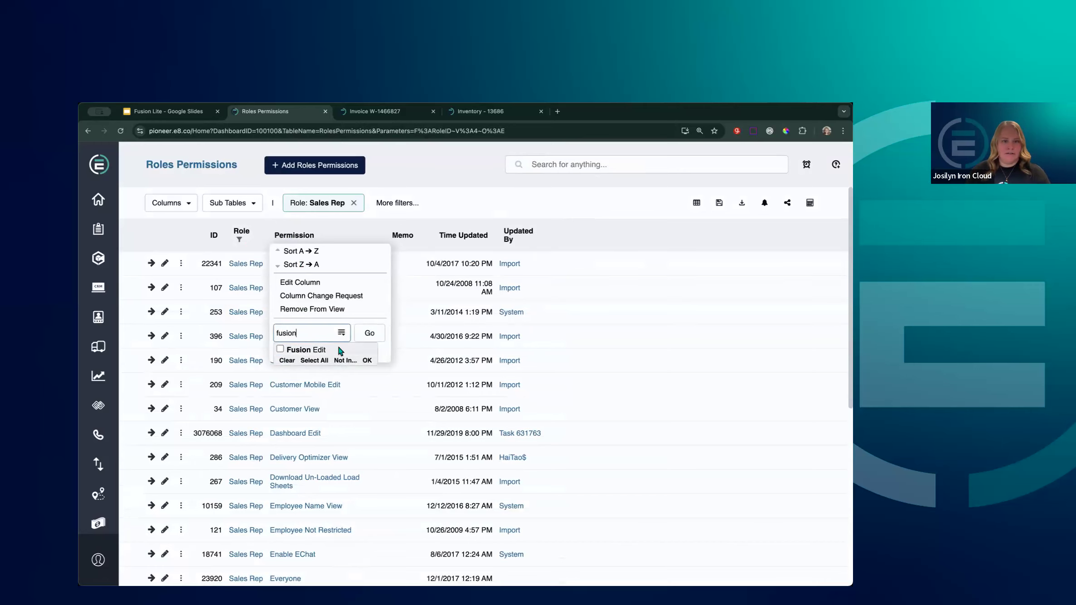
click(347, 349)
click(370, 333)
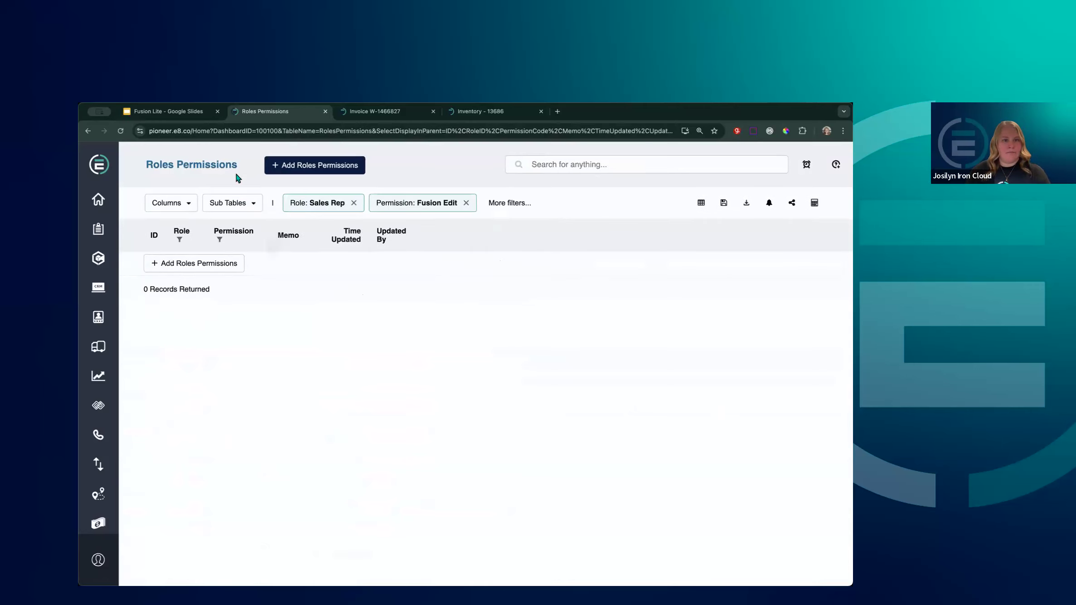
click(219, 165)
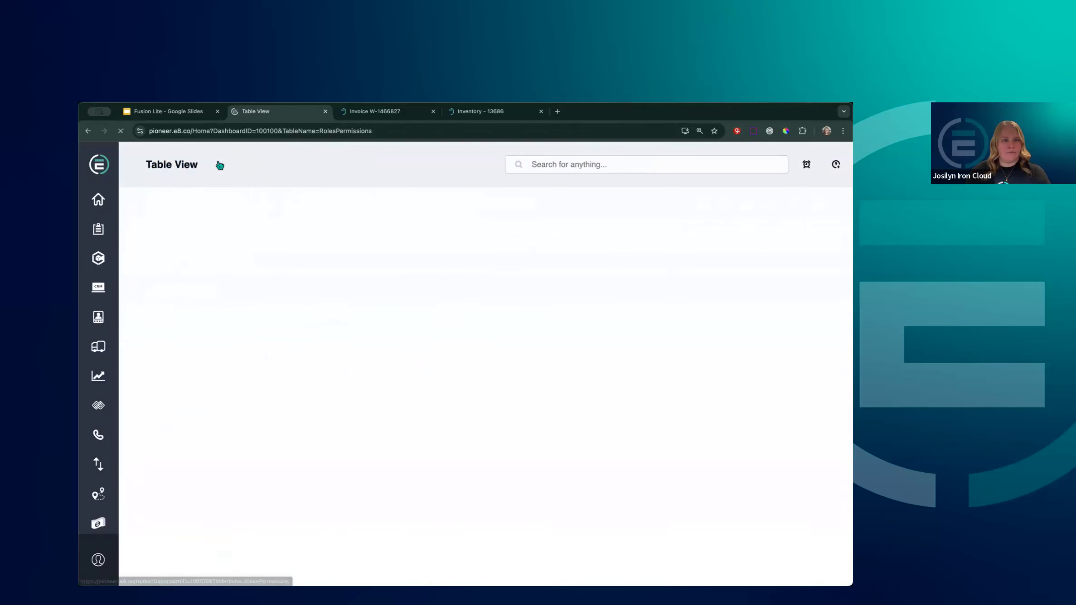
click(608, 168)
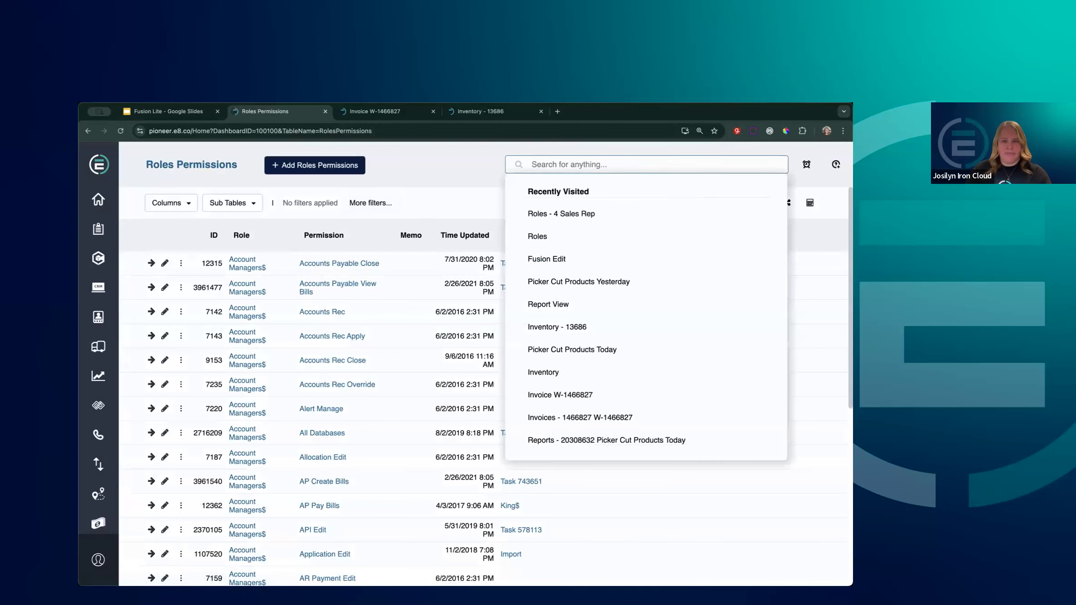
Search 'perm' to open the Permissions table, trying 'fusion' in the Permission filter without applying it
text(perm)
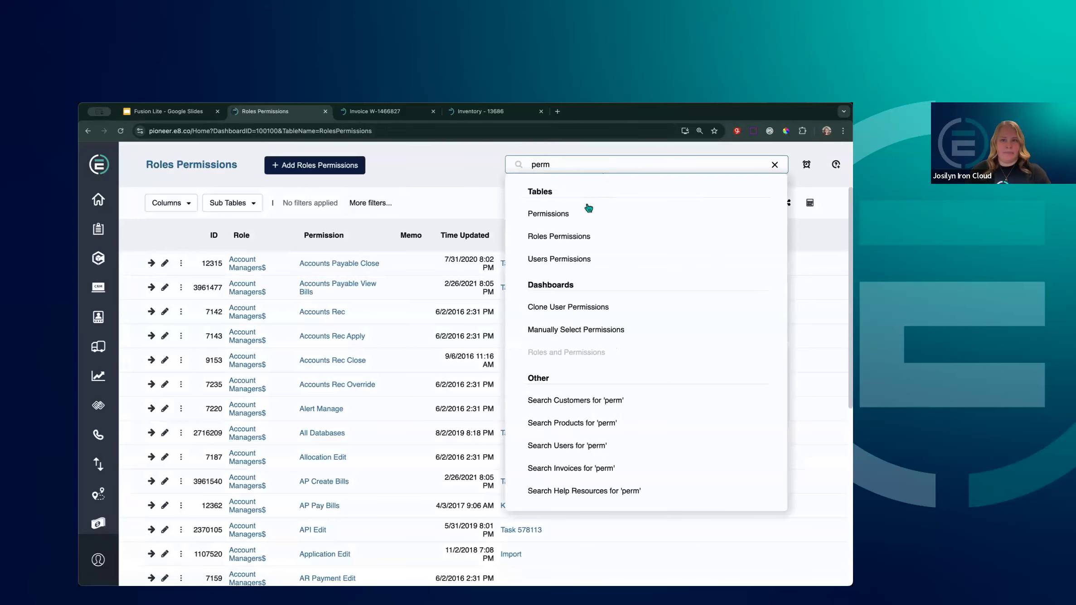
click(589, 208)
click(320, 237)
text(re)
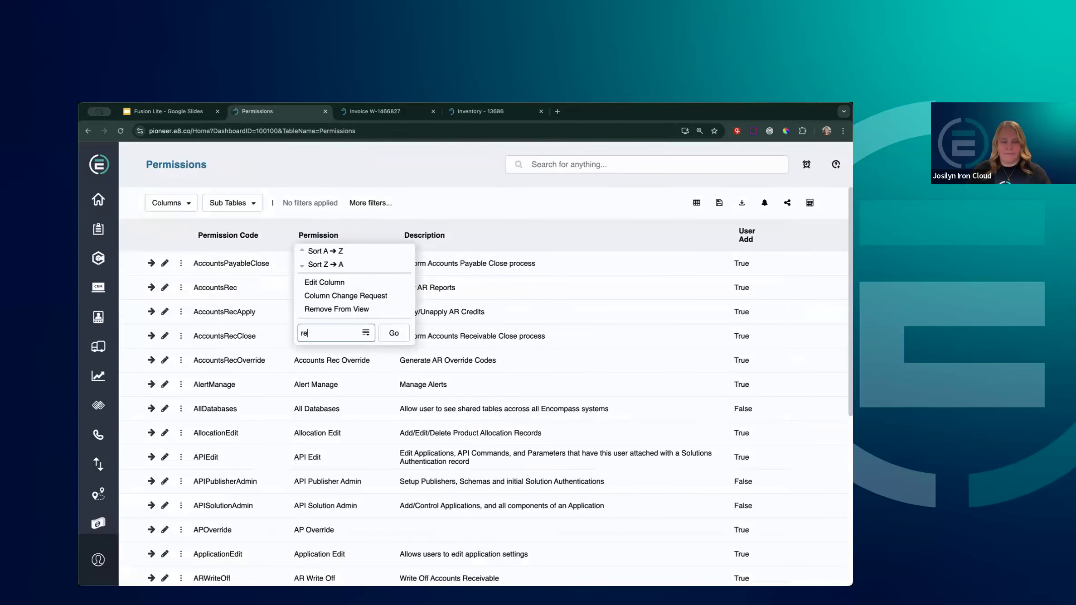
text(po)
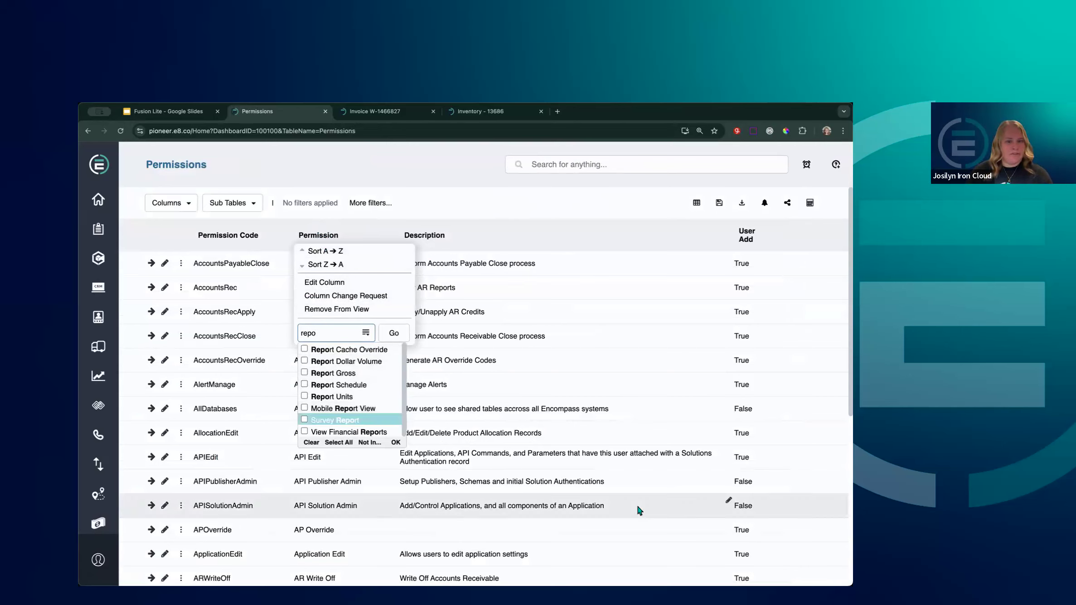
double_click(343, 331)
text(fusion)
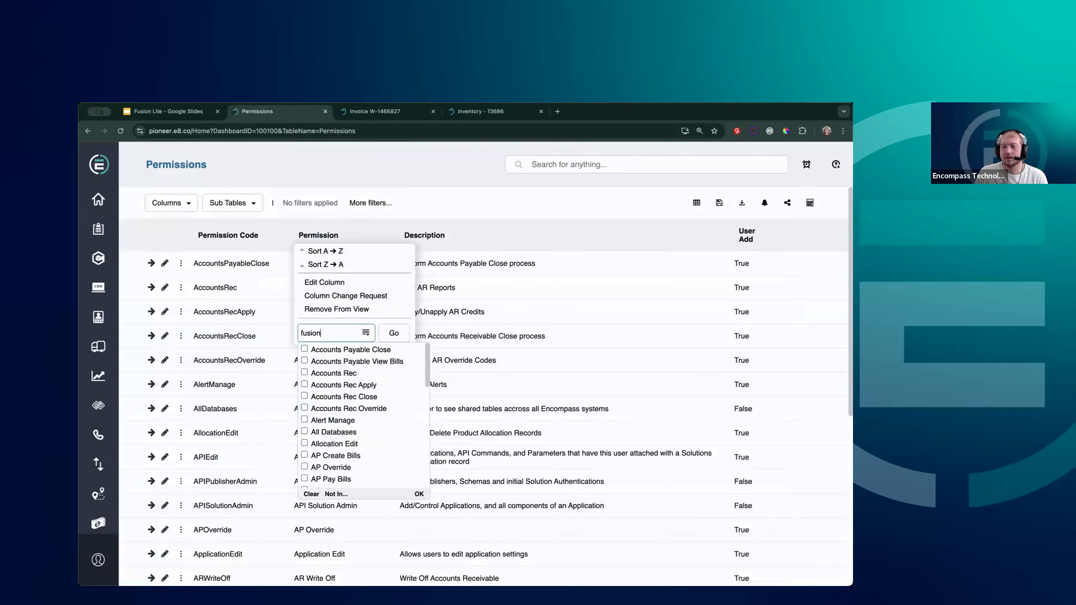
click(431, 245)
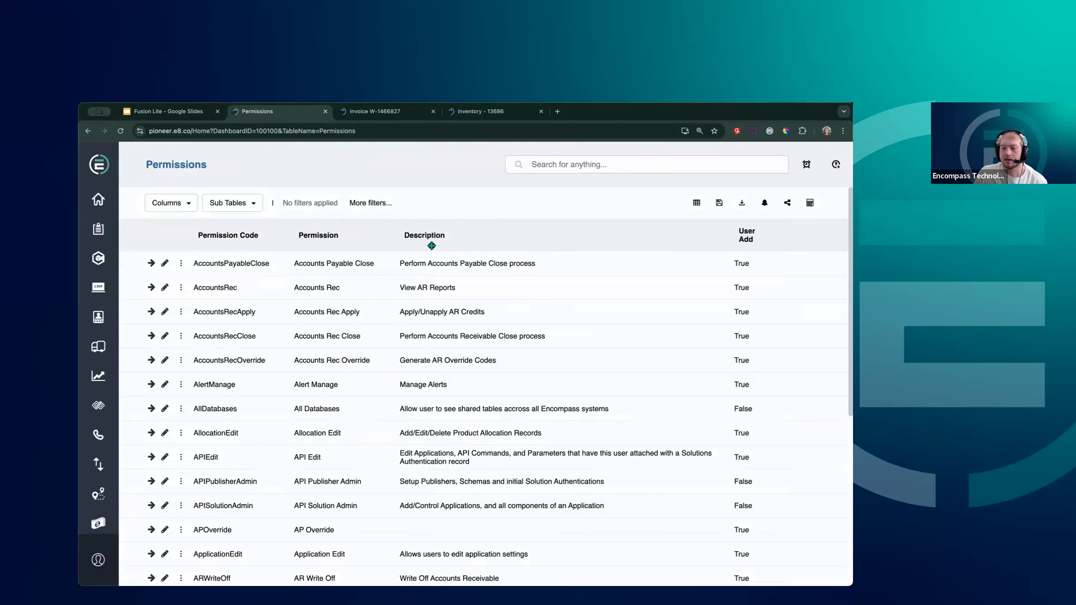
Step back through browser history to the Picker Cut Products Yesterday report builder
click(89, 132)
click(89, 132)
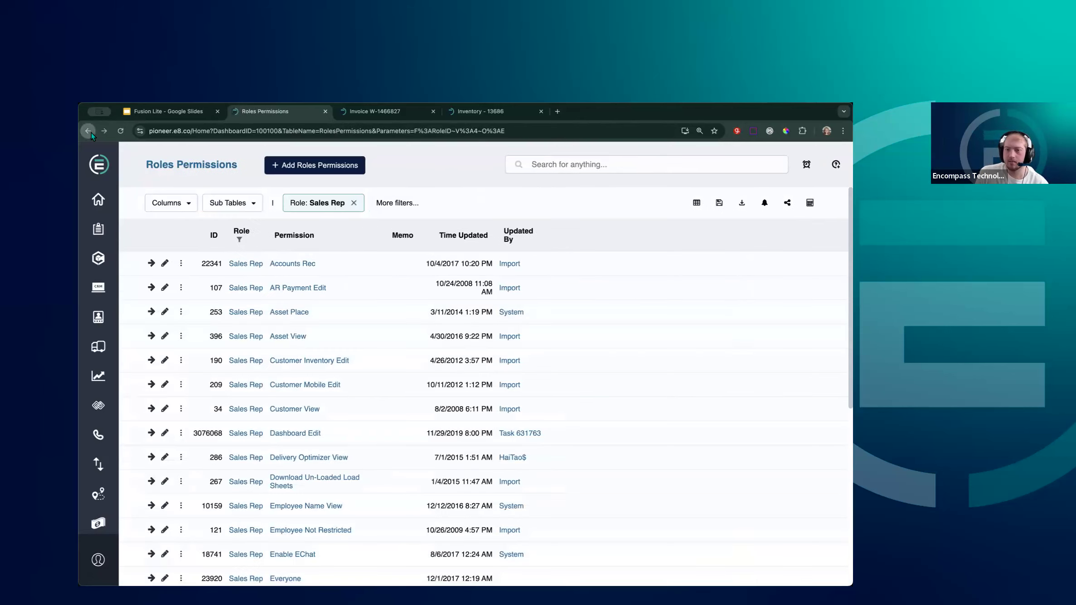
click(89, 132)
click(90, 132)
click(90, 133)
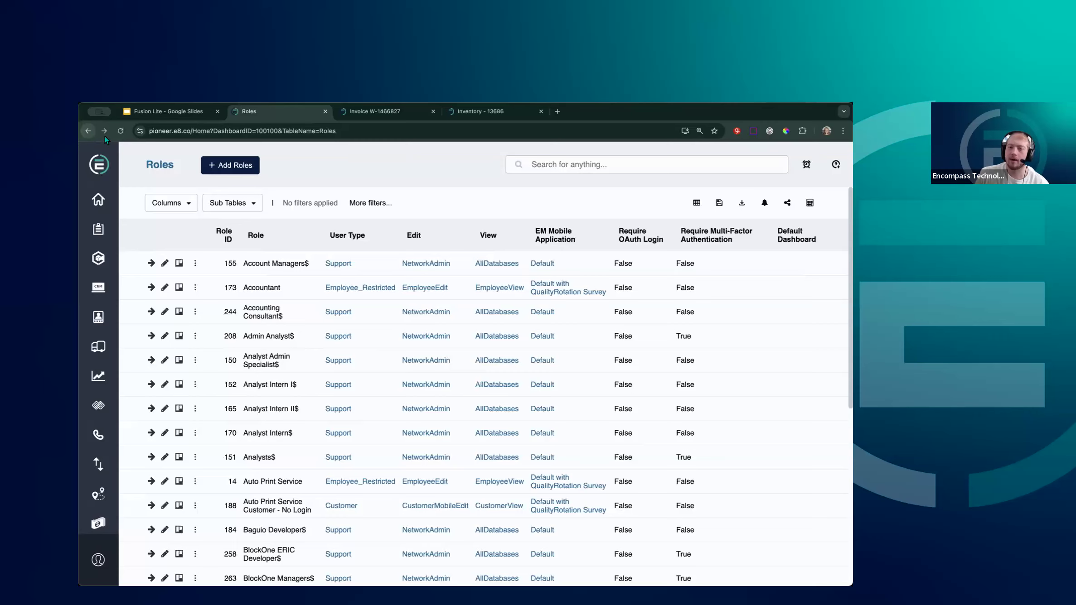
click(87, 134)
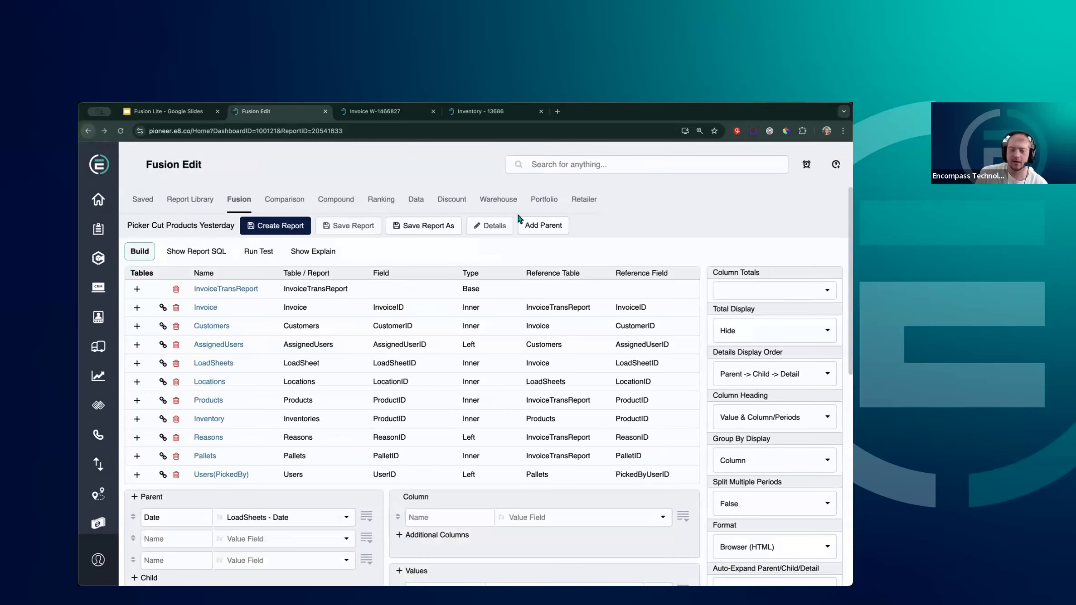